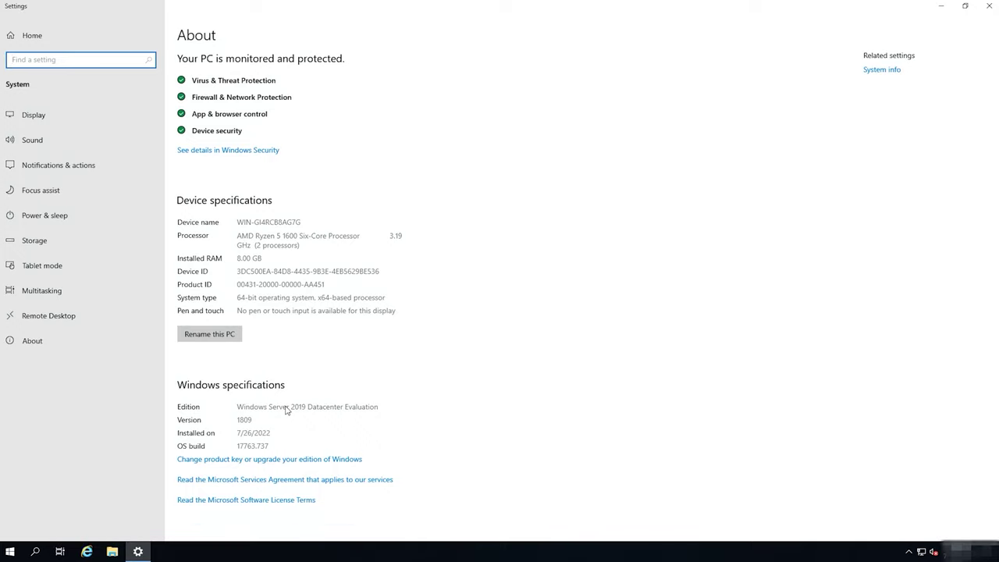
# Rename this PC to vadpc.
pyautogui.click(222, 337)
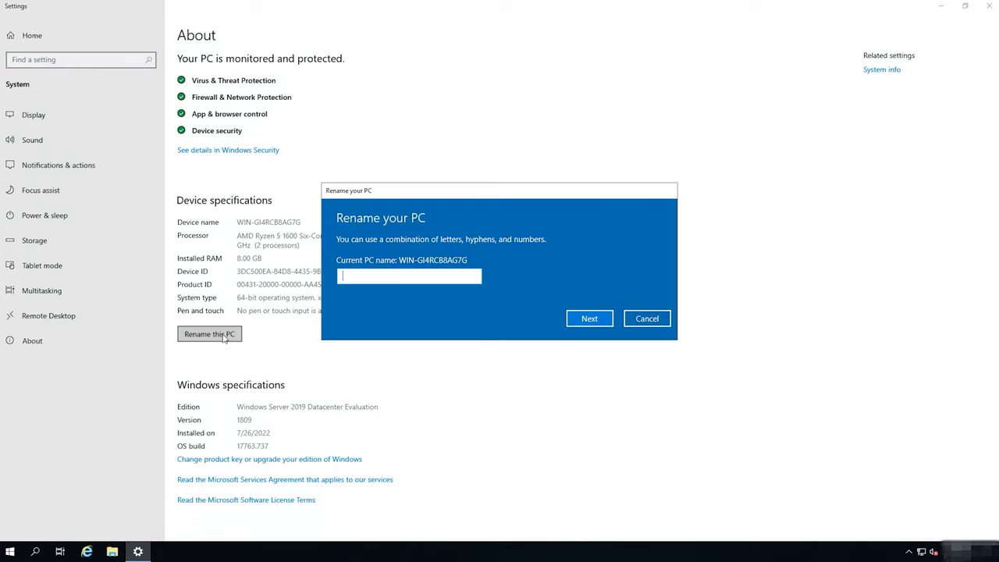
pyautogui.write('vadpc')
pyautogui.click(588, 319)
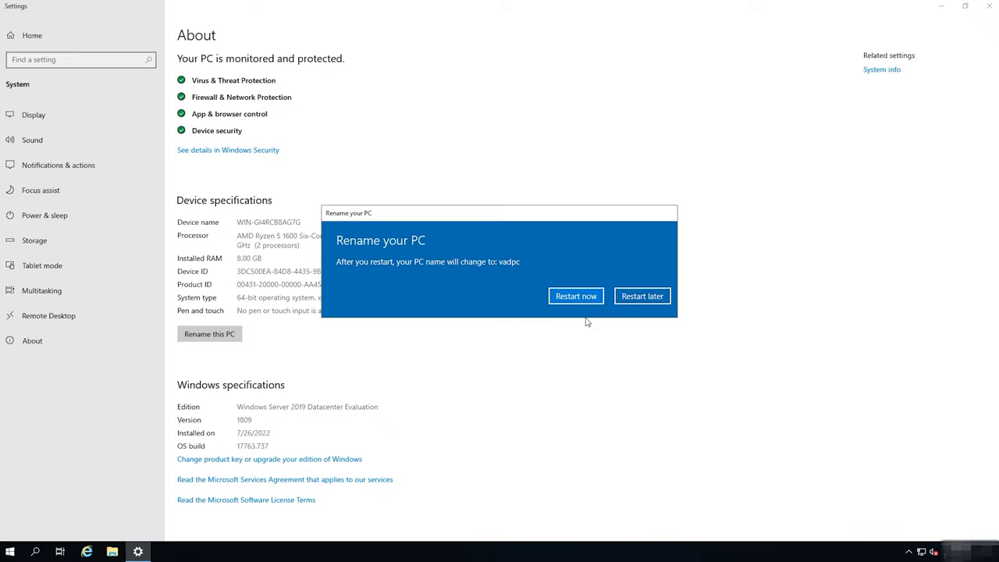
# Restart the server now with the shutdown reason Other (Planned).
pyautogui.click(580, 298)
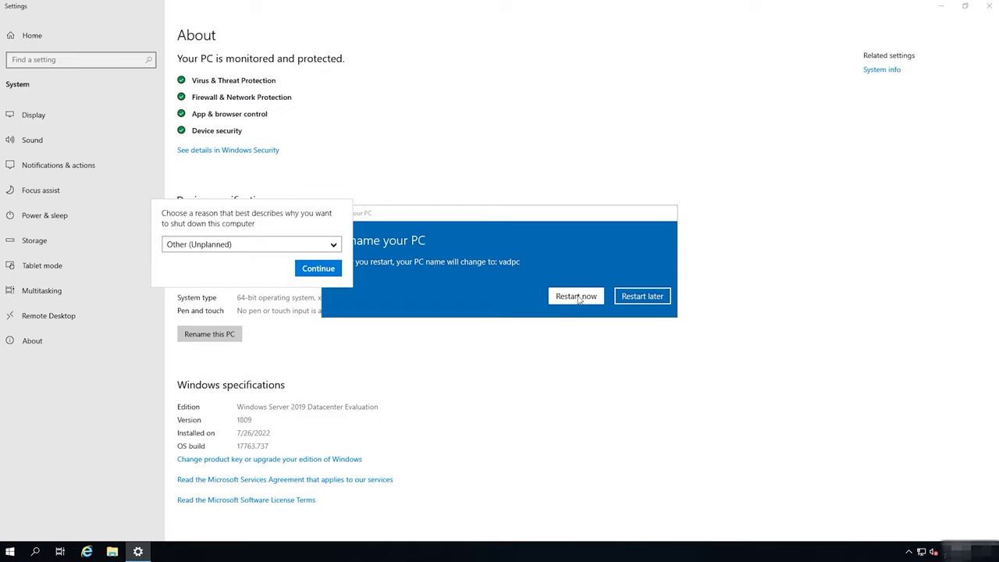
pyautogui.click(326, 245)
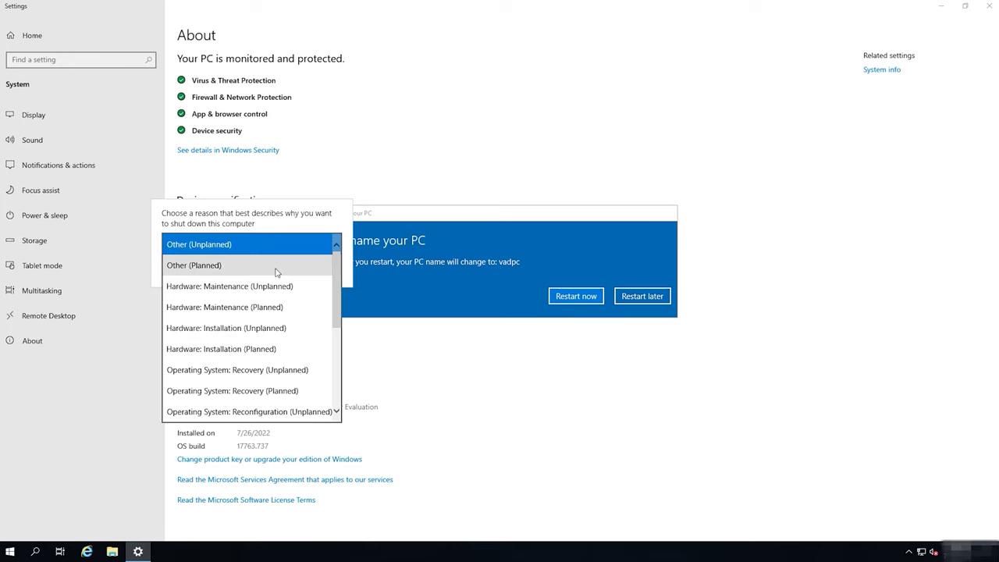
pyautogui.click(277, 263)
pyautogui.click(319, 271)
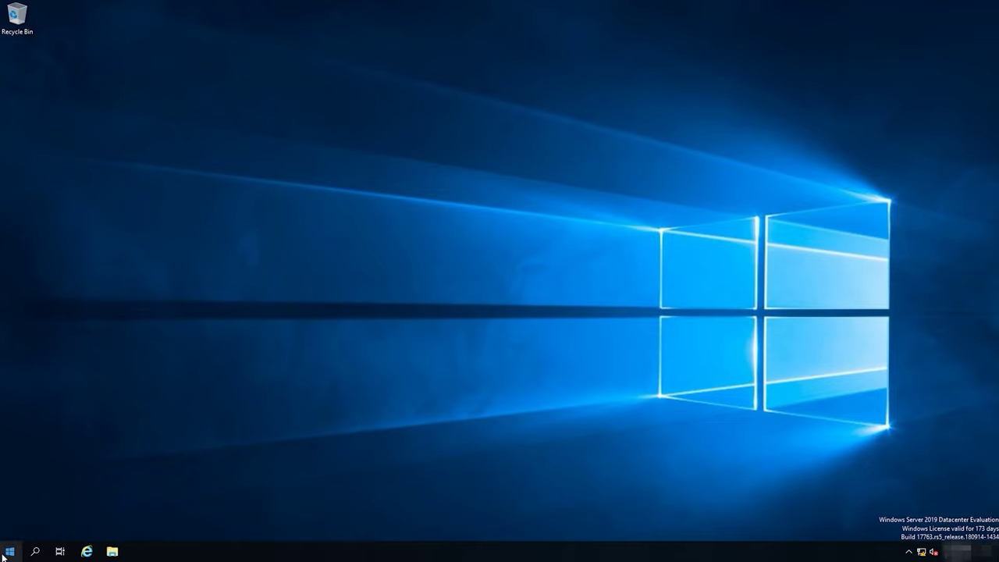
# Open the Internet Protocol Version 4 (TCP/IPv4) properties of the Ethernet0 adapter.
pyautogui.press('super+x')
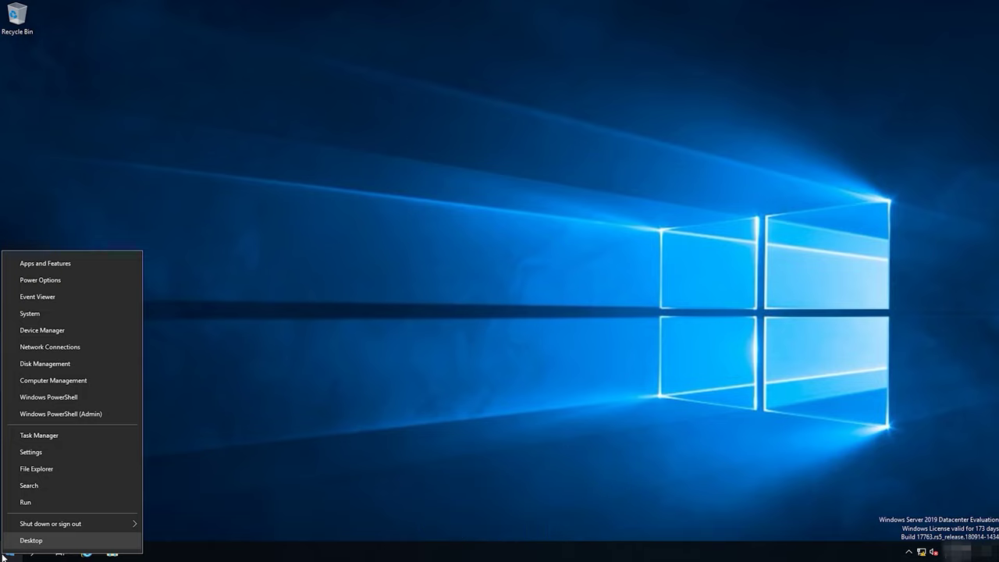
pyautogui.click(57, 349)
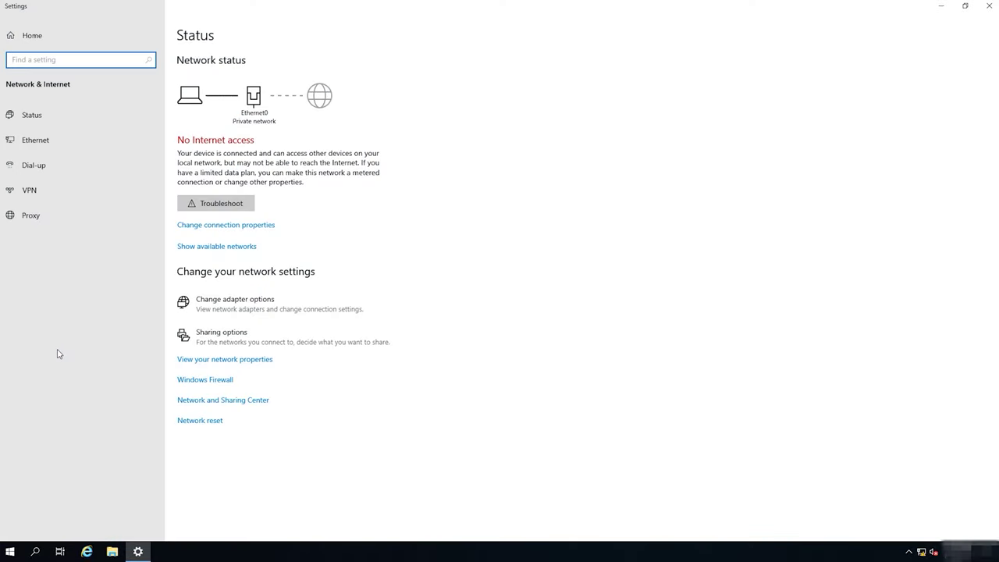
pyautogui.click(253, 306)
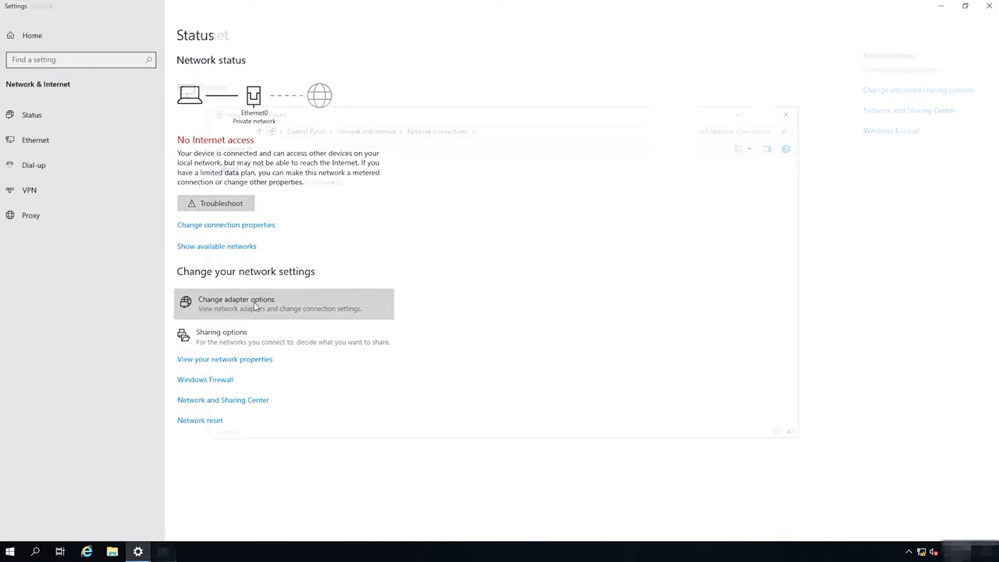
pyautogui.click(274, 182)
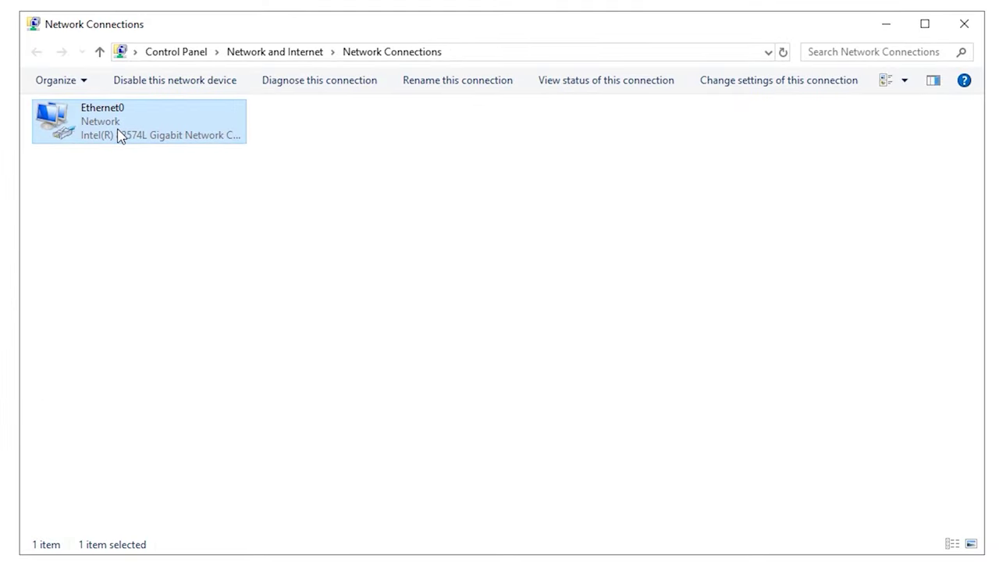
pyautogui.rightClick(119, 136)
pyautogui.click(211, 300)
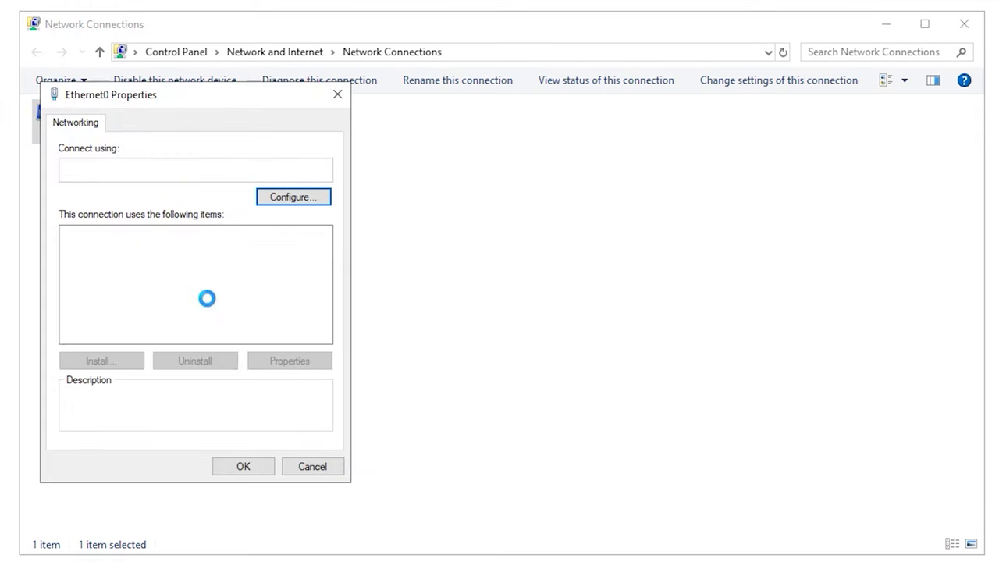
pyautogui.click(212, 279)
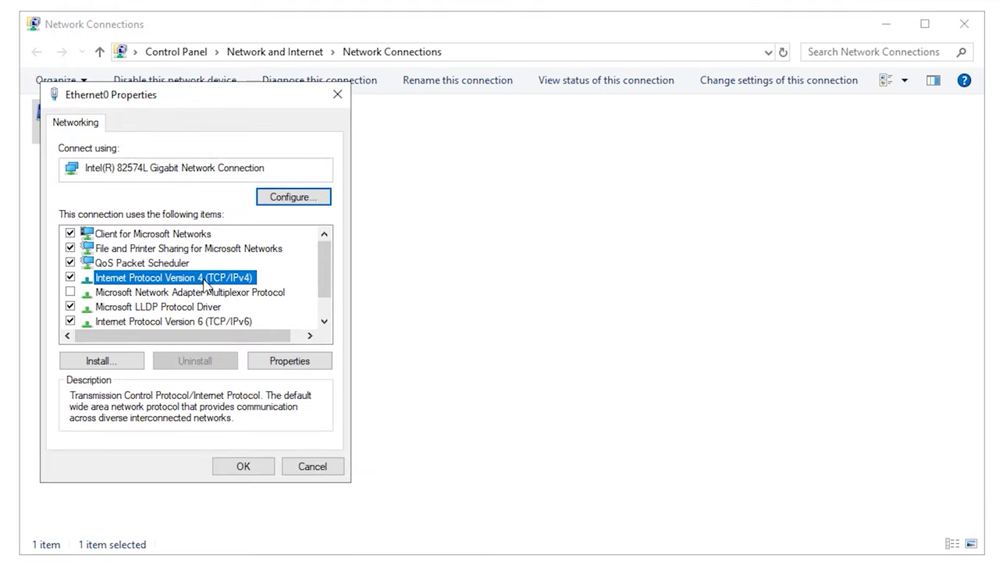
pyautogui.click(288, 361)
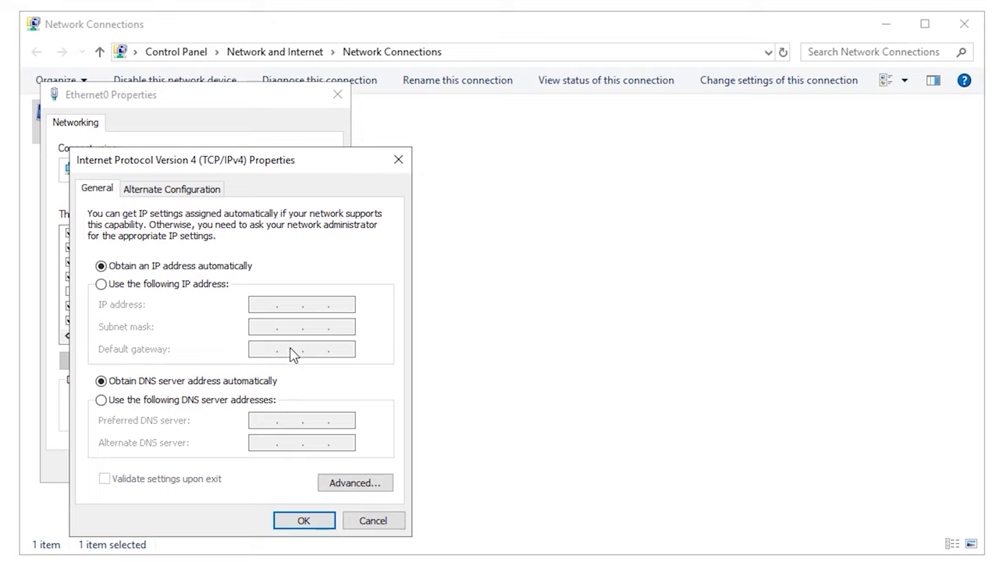
# Set Ethernet0 to static IP 192.168.13.160, mask 255.255.255.0, gateway 192.168.13.1, DNS 192.168.13.160.
pyautogui.click(136, 286)
pyautogui.click(266, 305)
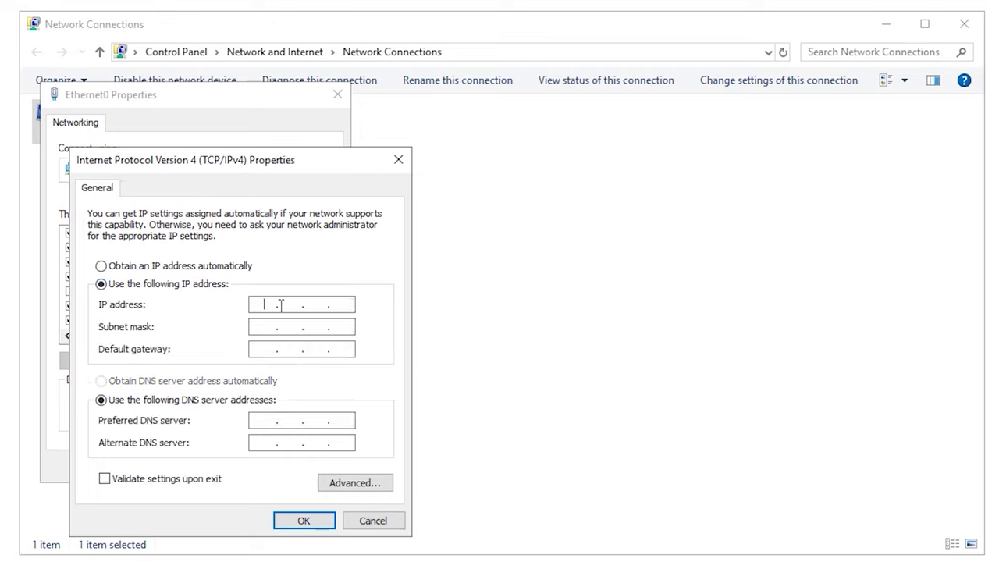
pyautogui.write('192 . 168 . 13 . 160')
pyautogui.click(265, 328)
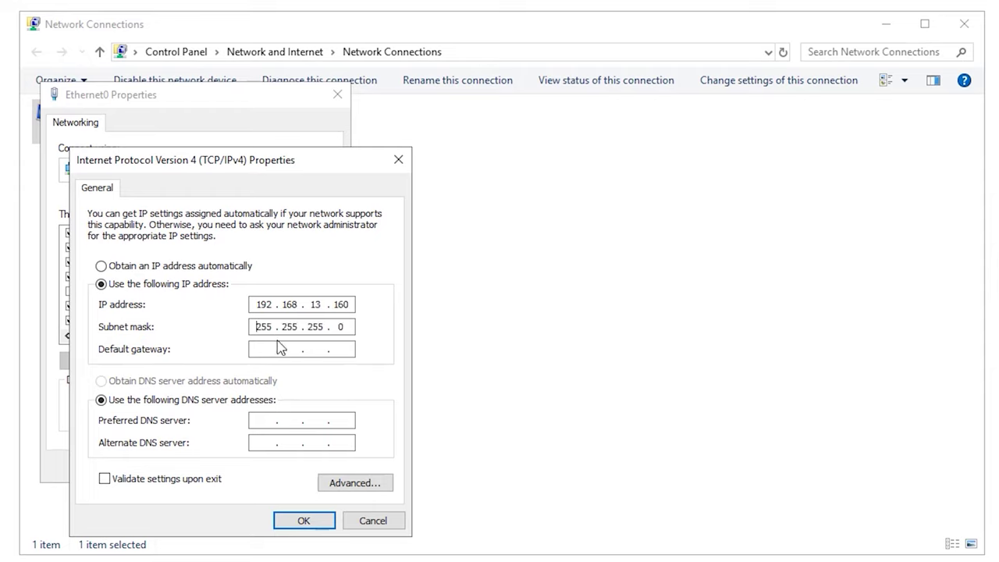
pyautogui.click(264, 349)
pyautogui.write('192 . 168 . 13 . 1')
pyautogui.click(261, 419)
pyautogui.write('192 . 168 . ')
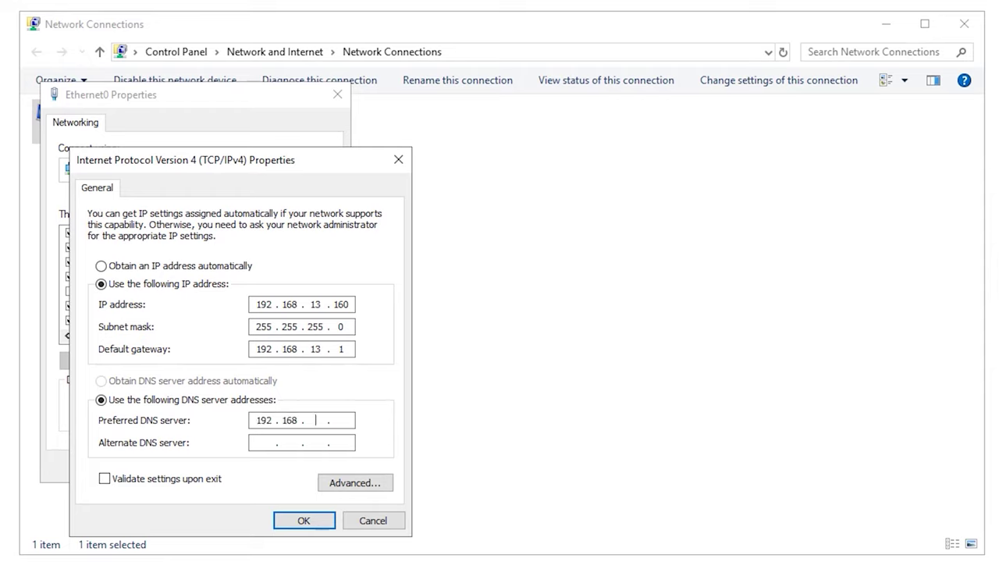
pyautogui.write('13 . 160')
pyautogui.click(305, 520)
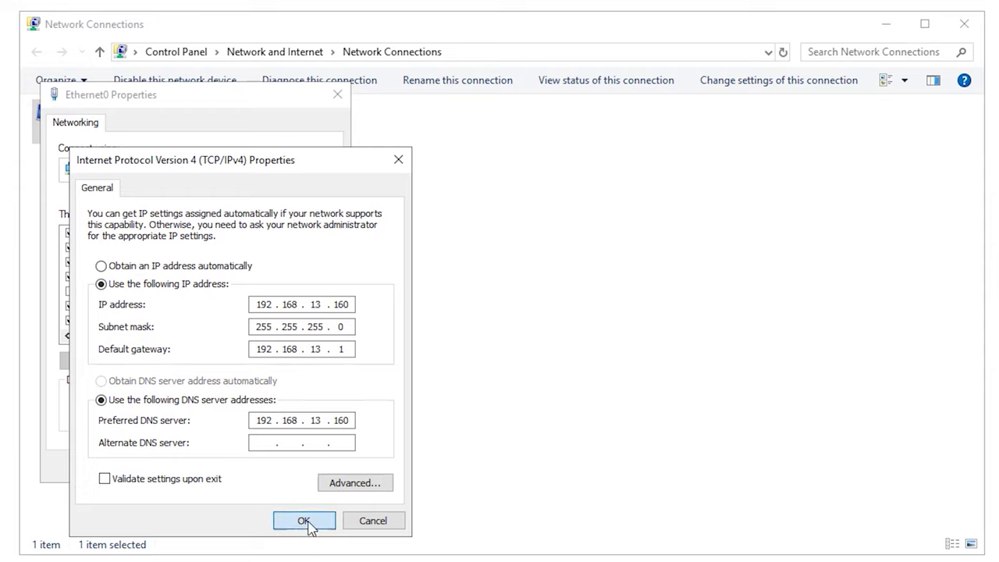
pyautogui.click(244, 469)
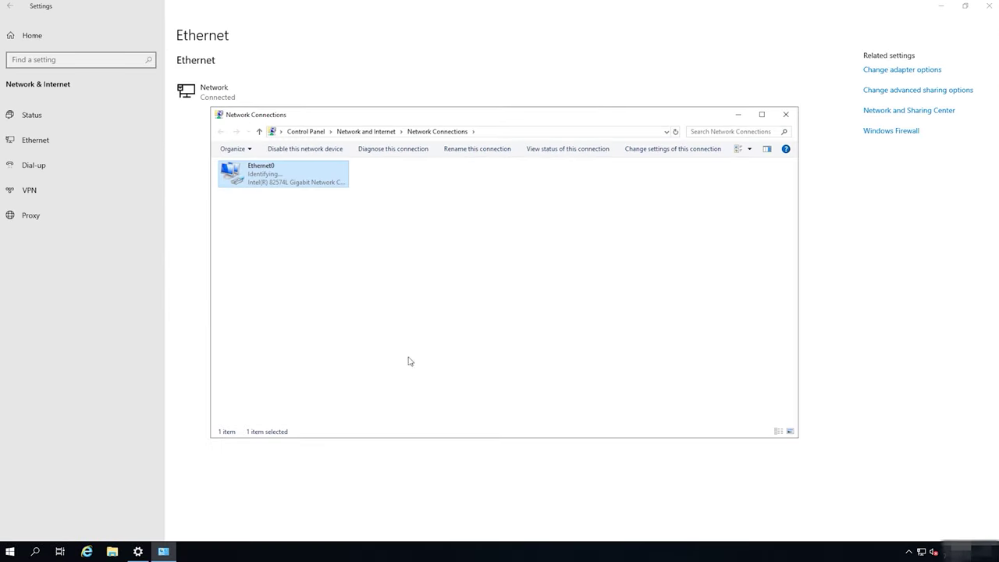
# Close Network Connections, launch Server Manager from Start and dismiss the Windows Admin Center notice.
pyautogui.click(787, 116)
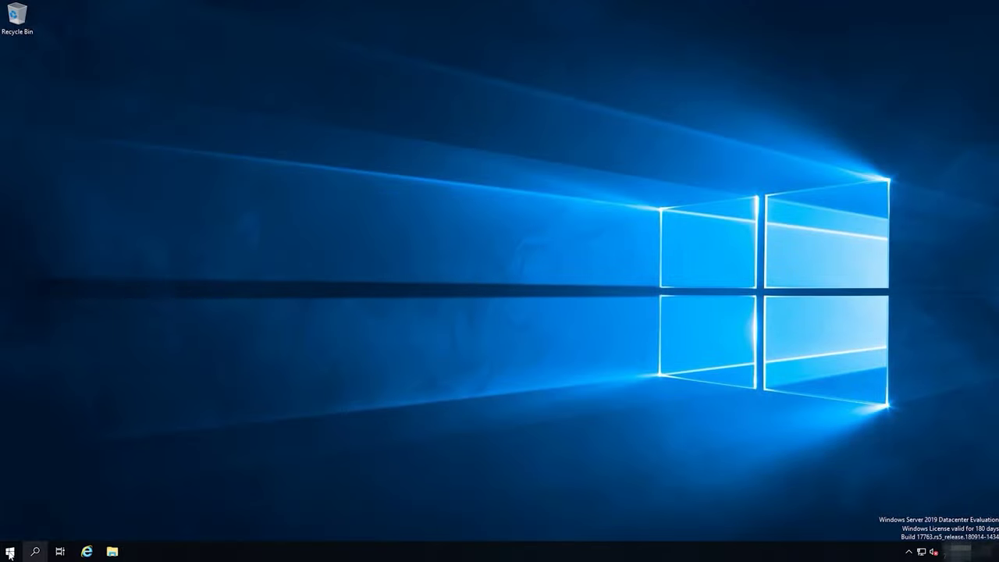
pyautogui.click(12, 552)
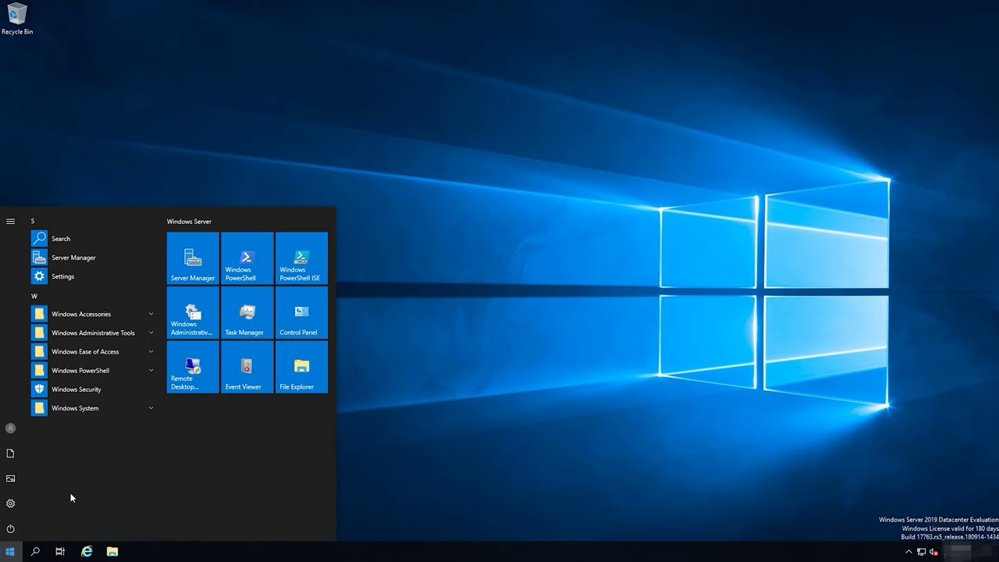
pyautogui.click(189, 274)
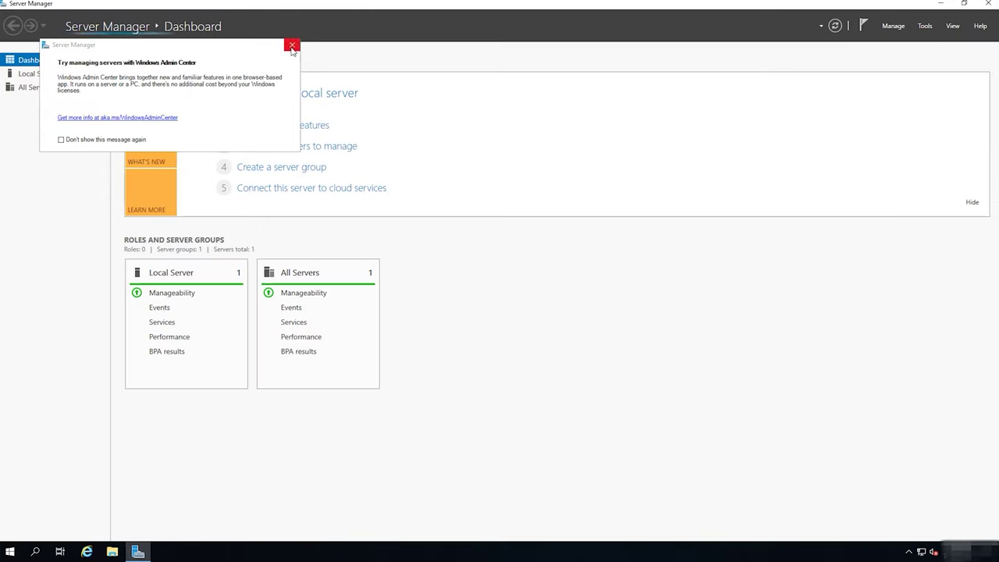
pyautogui.click(291, 46)
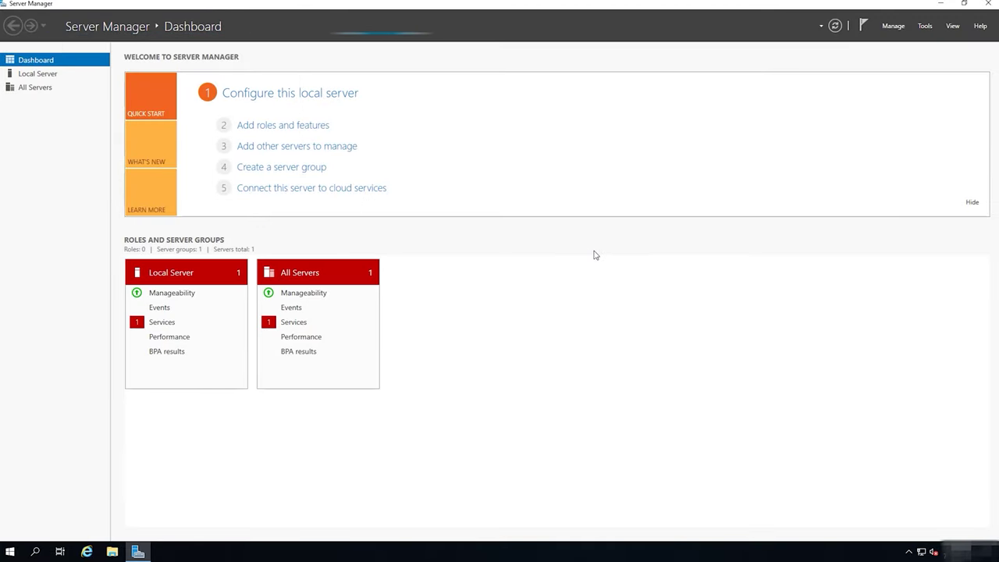
pyautogui.click(892, 28)
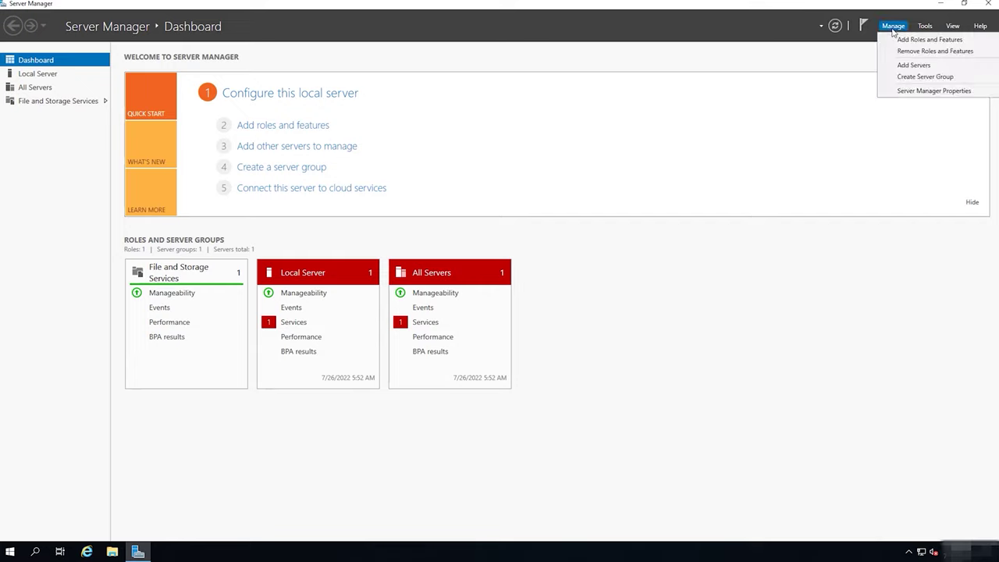
# Run Add Roles and Features as a role-based install on the local server, selecting Active Directory Domain Services.
pyautogui.click(924, 41)
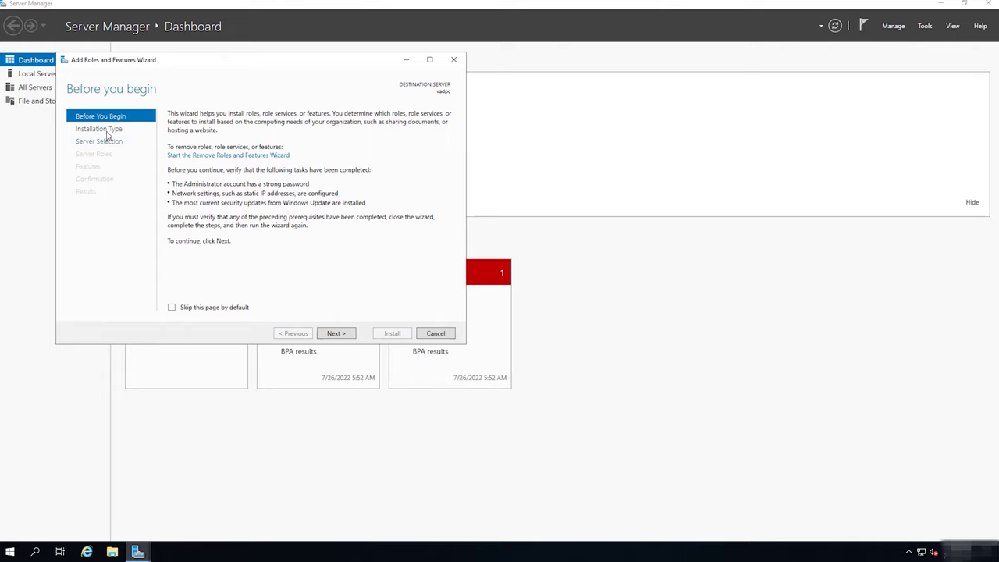
pyautogui.click(342, 336)
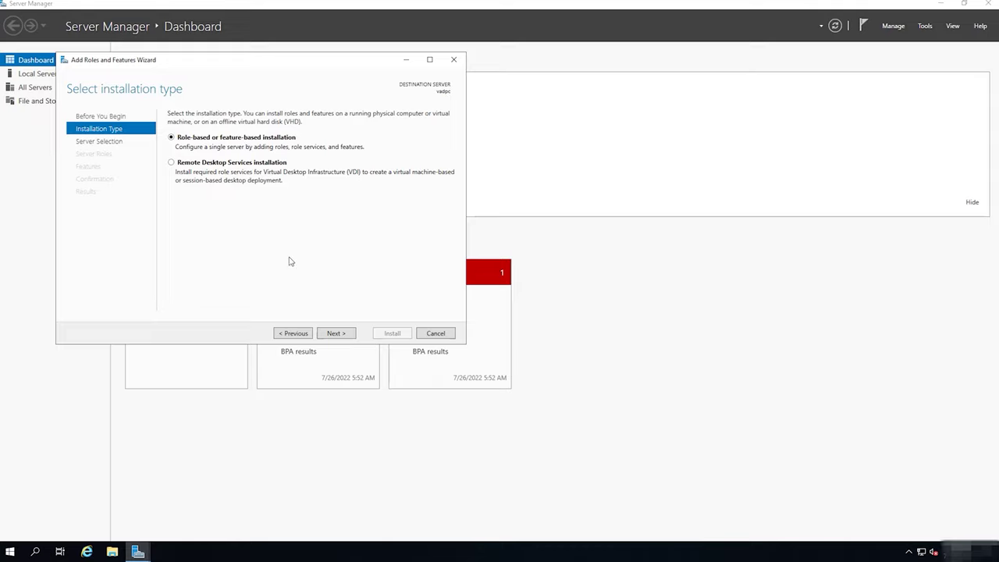
pyautogui.click(348, 338)
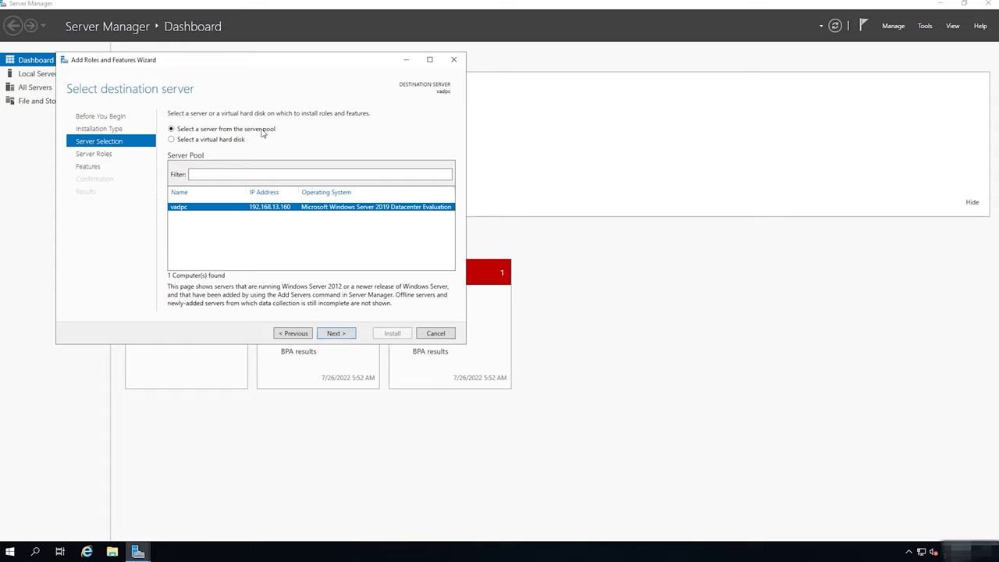
pyautogui.click(341, 338)
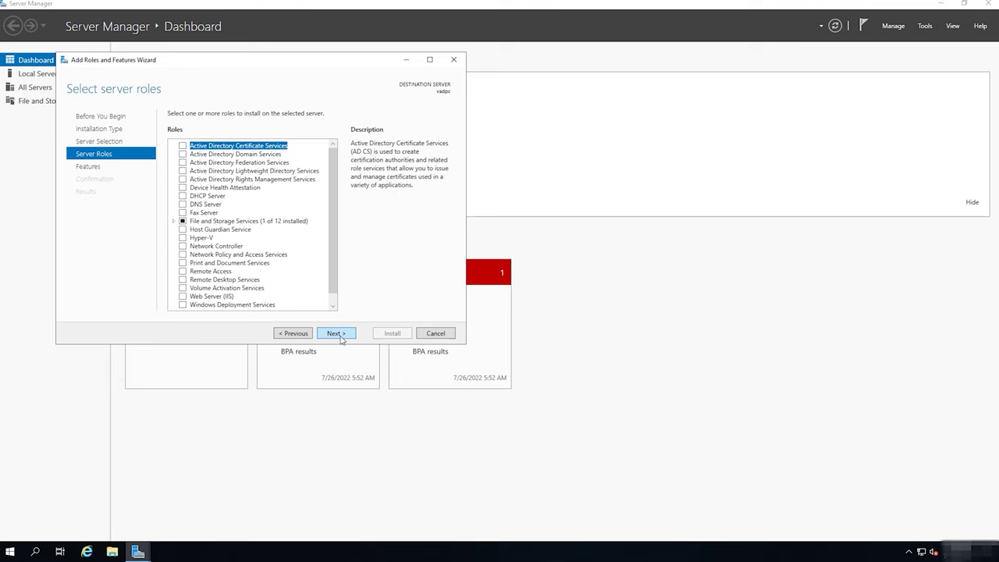
pyautogui.click(183, 153)
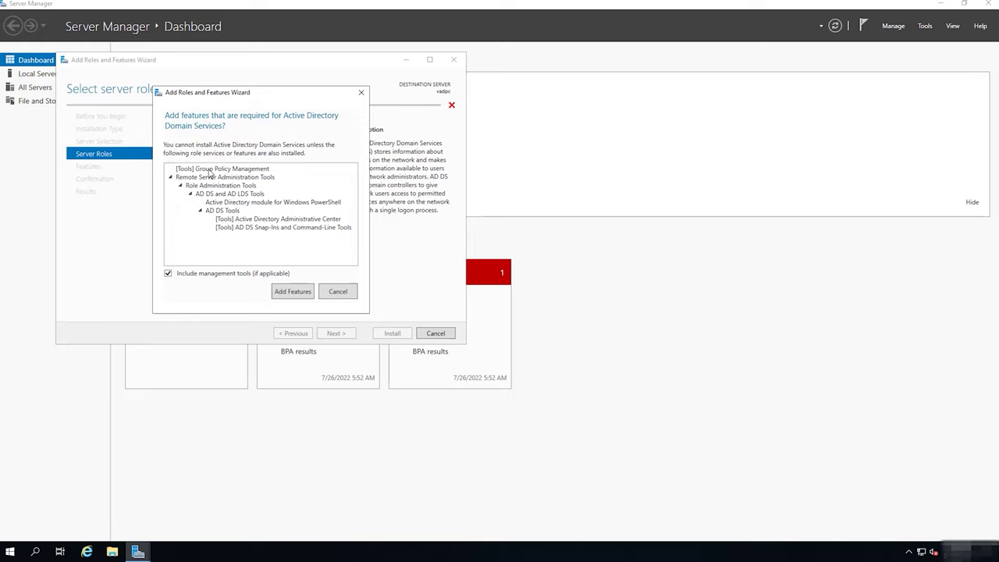
# Add the required AD DS features, keep default features, and install Active Directory Domain Services on vadpc.
pyautogui.click(293, 296)
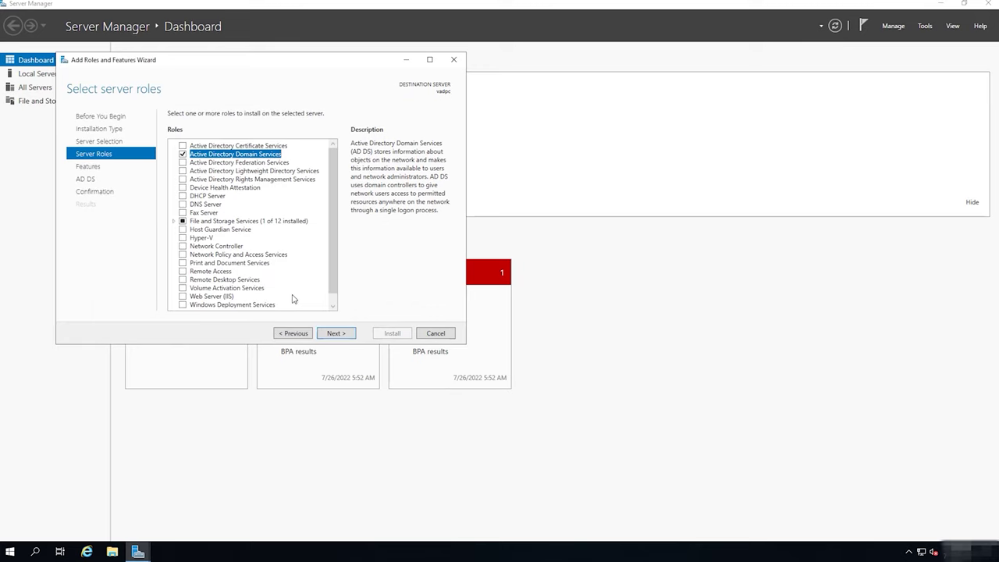
pyautogui.click(335, 333)
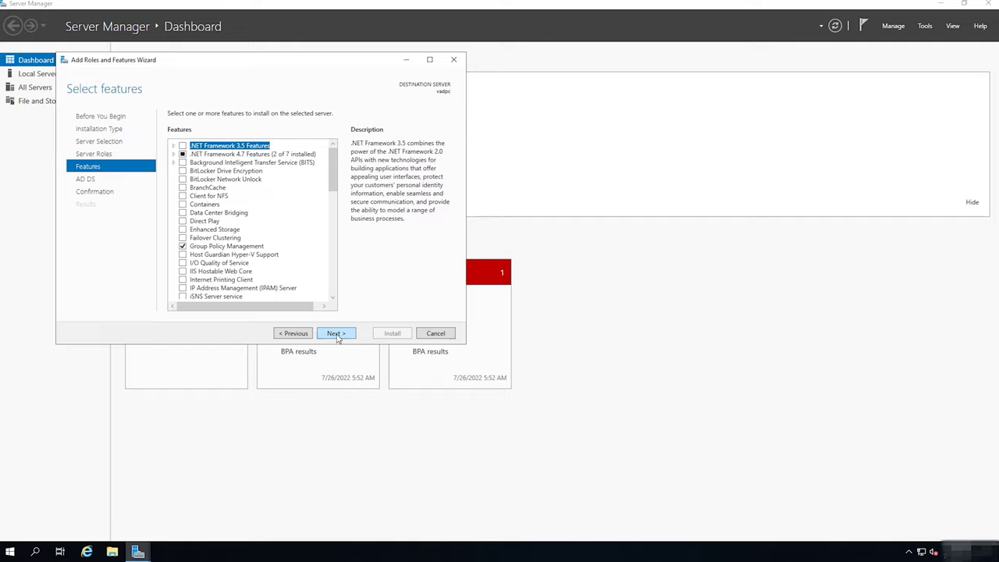
pyautogui.click(335, 333)
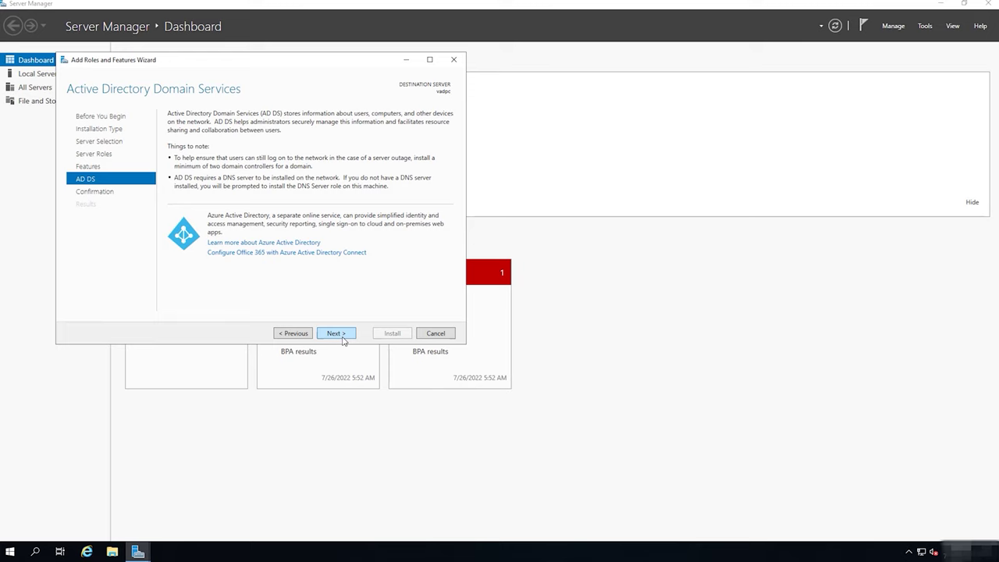
pyautogui.click(344, 340)
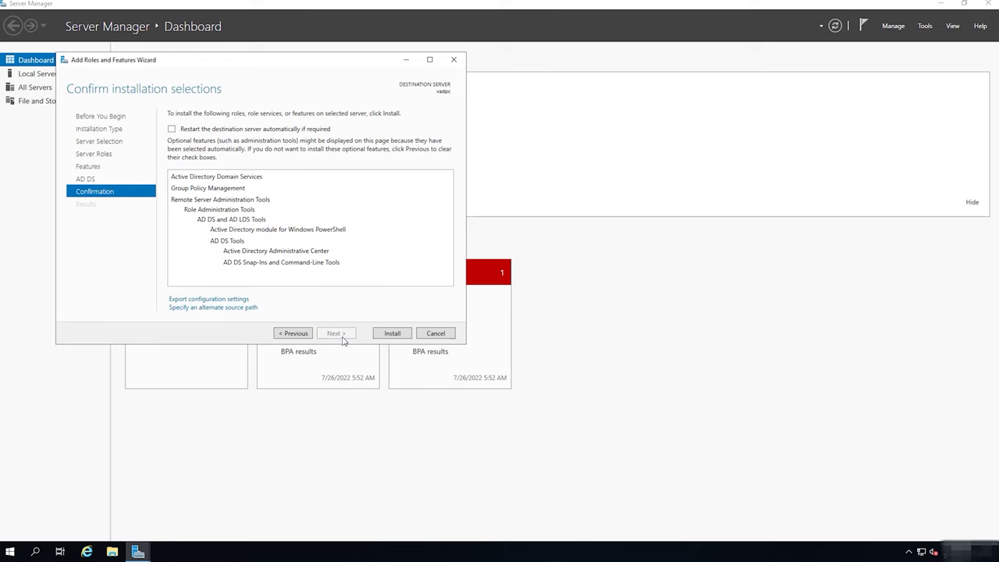
pyautogui.click(397, 340)
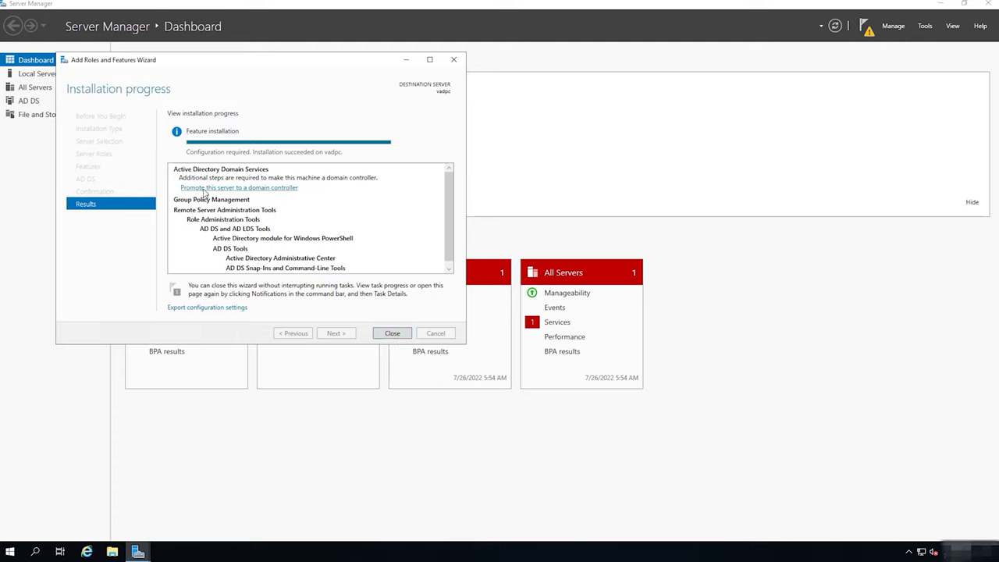
pyautogui.click(249, 193)
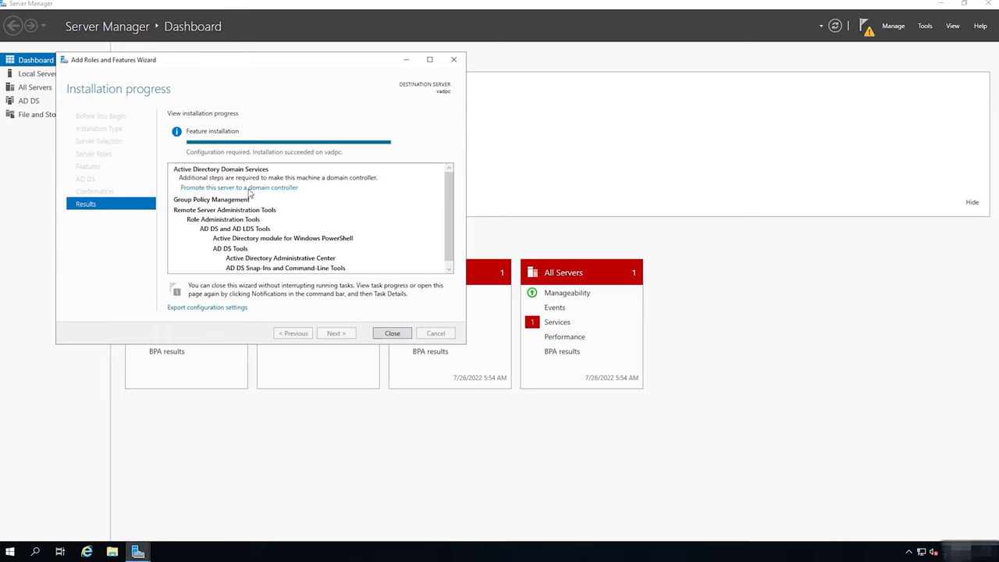
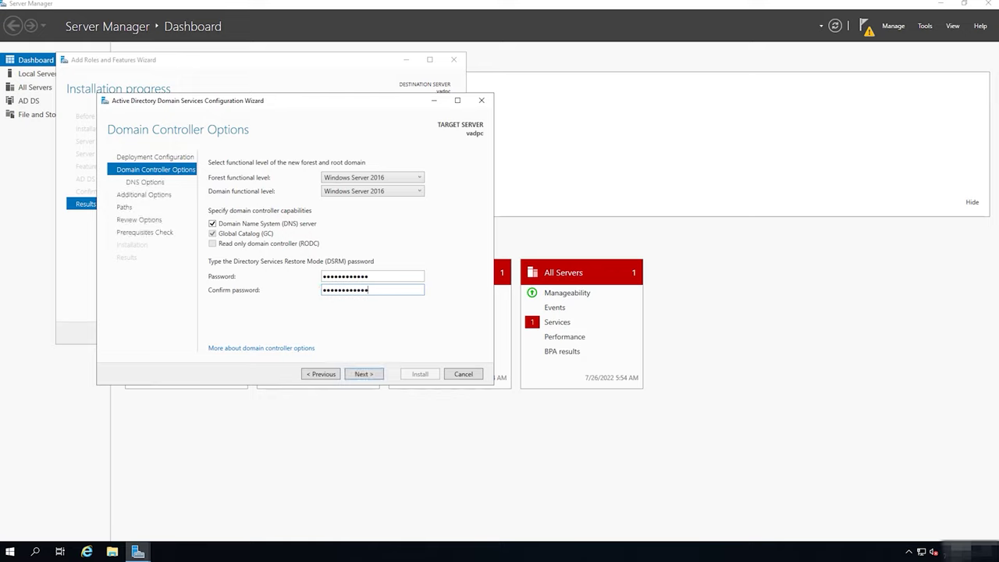
# Enter the DSRM password and accept the defaults for DNS, NetBIOS name, paths and review, until prerequisites pass.
pyautogui.click(364, 374)
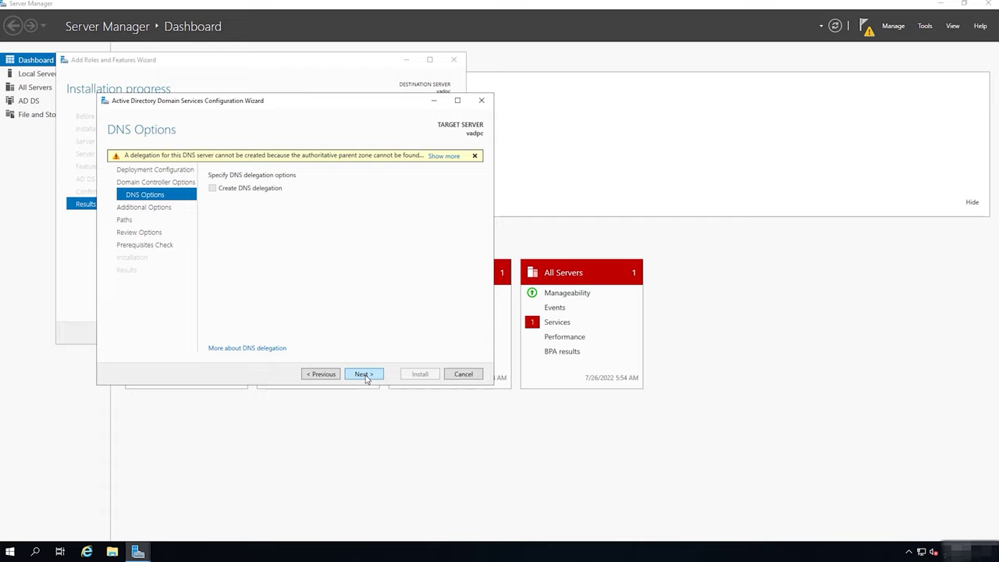
pyautogui.click(370, 376)
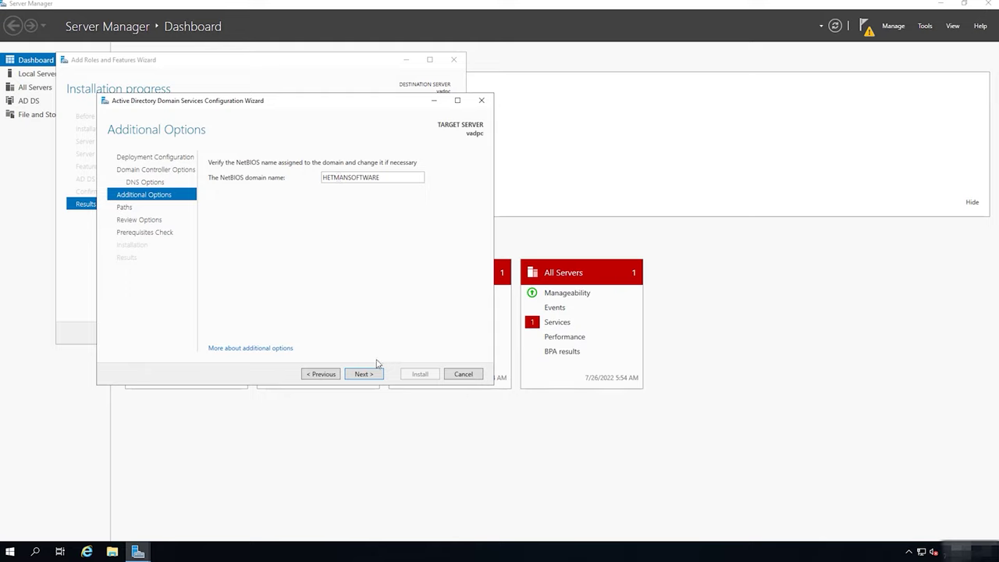
pyautogui.click(363, 376)
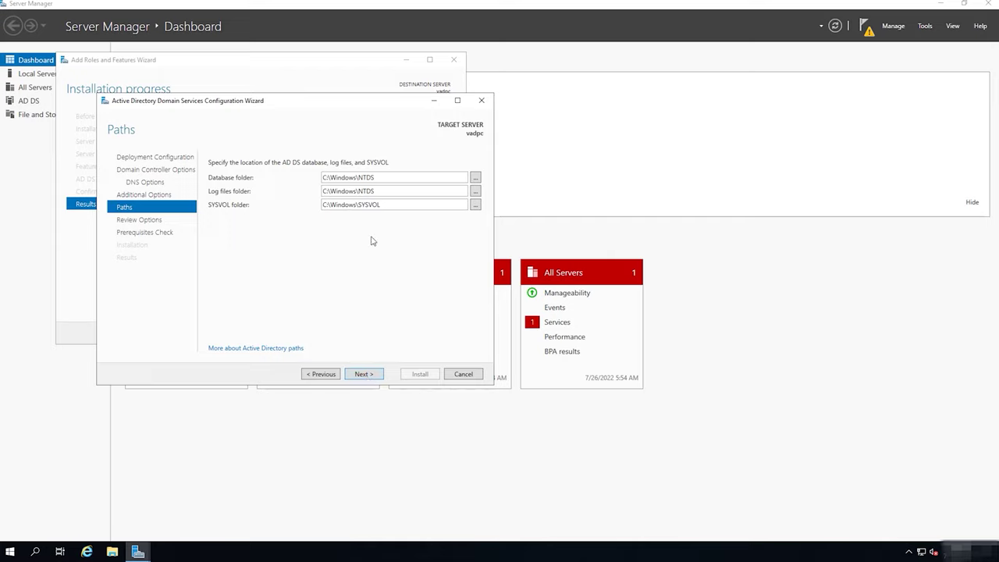
pyautogui.click(367, 377)
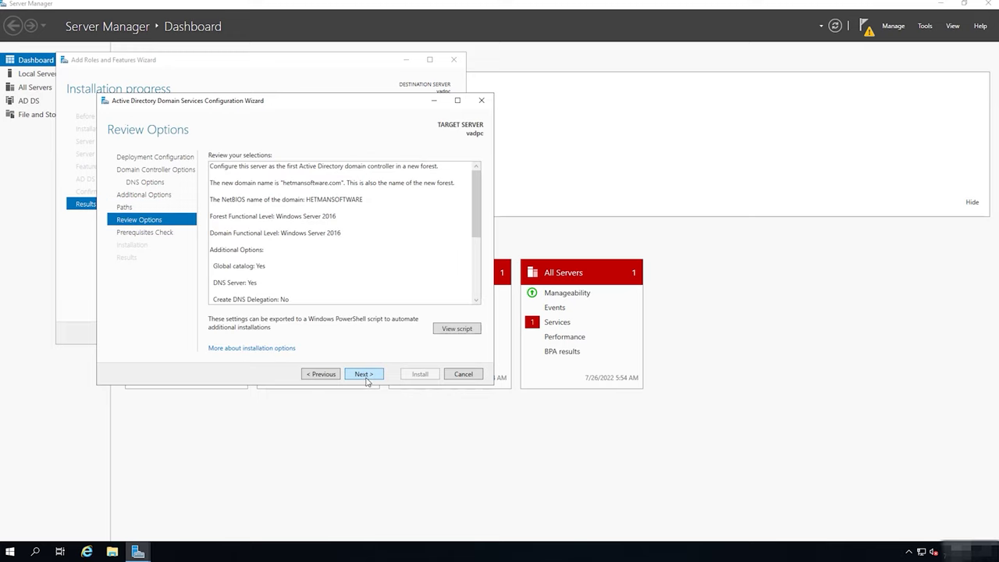
pyautogui.click(361, 376)
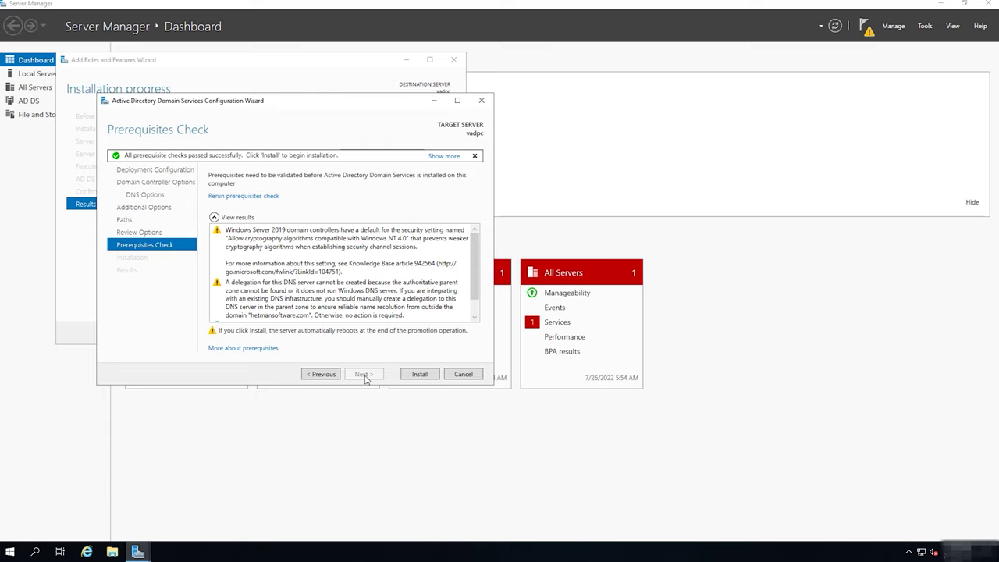
# Install the domain controller and dismiss the sign-out notice so the server restarts.
pyautogui.click(419, 375)
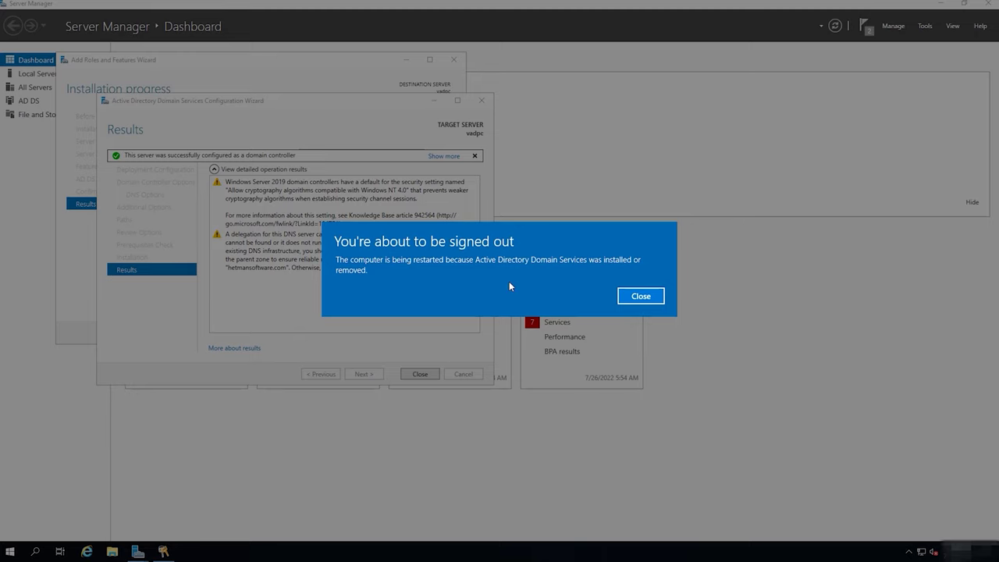
pyautogui.click(641, 296)
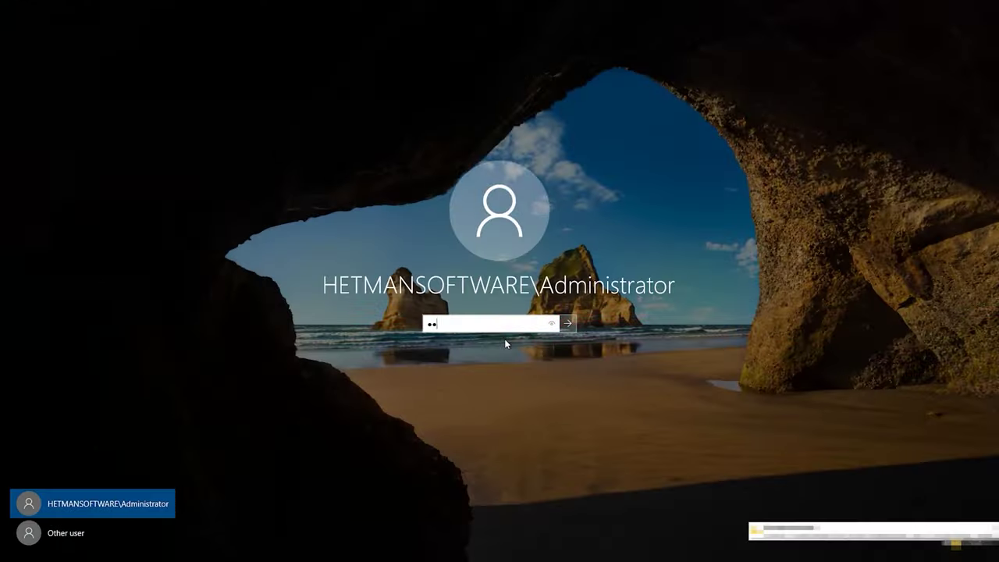
# Sign in as the HETMANSOFTWARE domain Administrator with its password.
pyautogui.write('•••••••••')
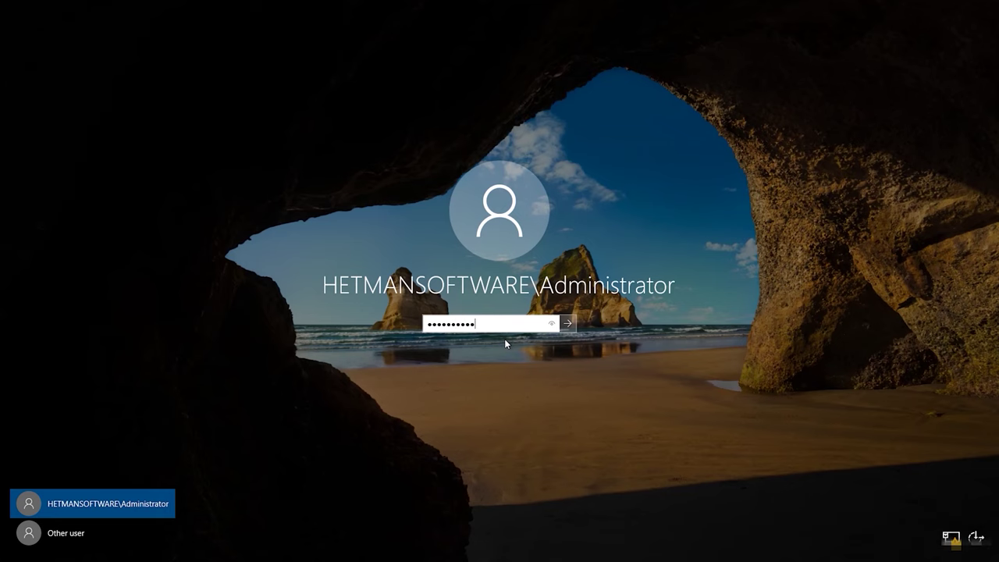
pyautogui.press('Return')
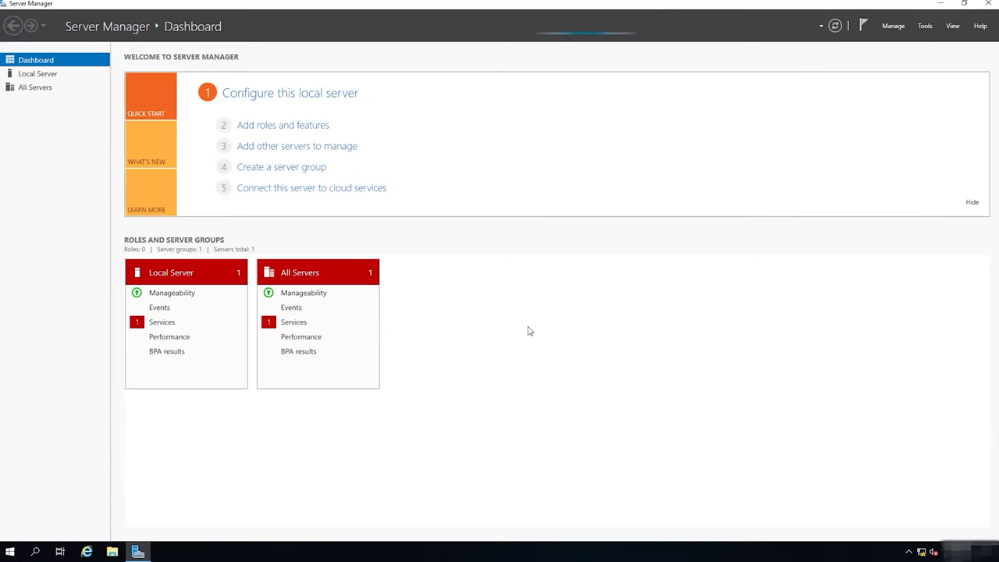
# Launch Active Directory Users and Computers from Tools and show the hetmansoftware.com Users container.
pyautogui.click(925, 26)
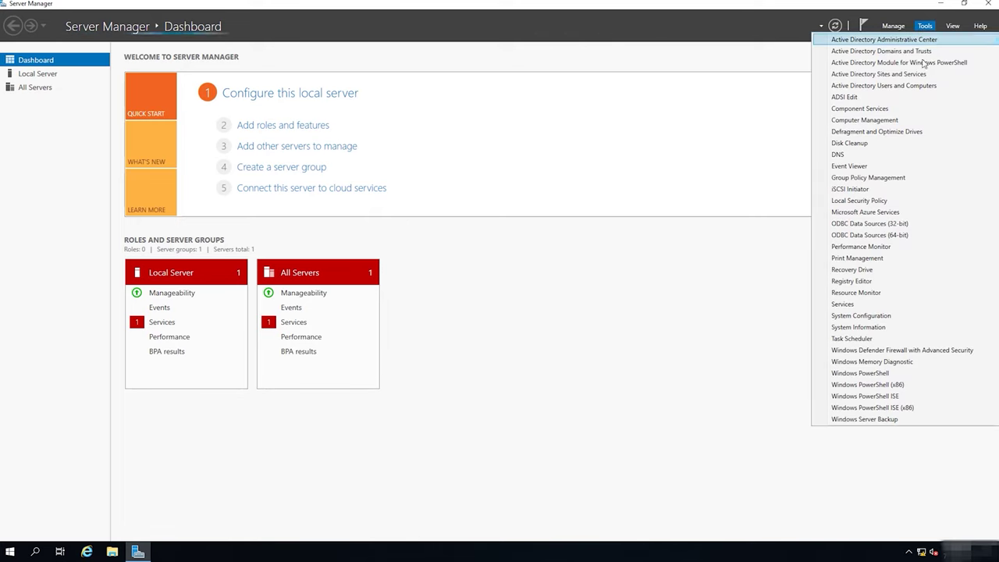
pyautogui.click(894, 87)
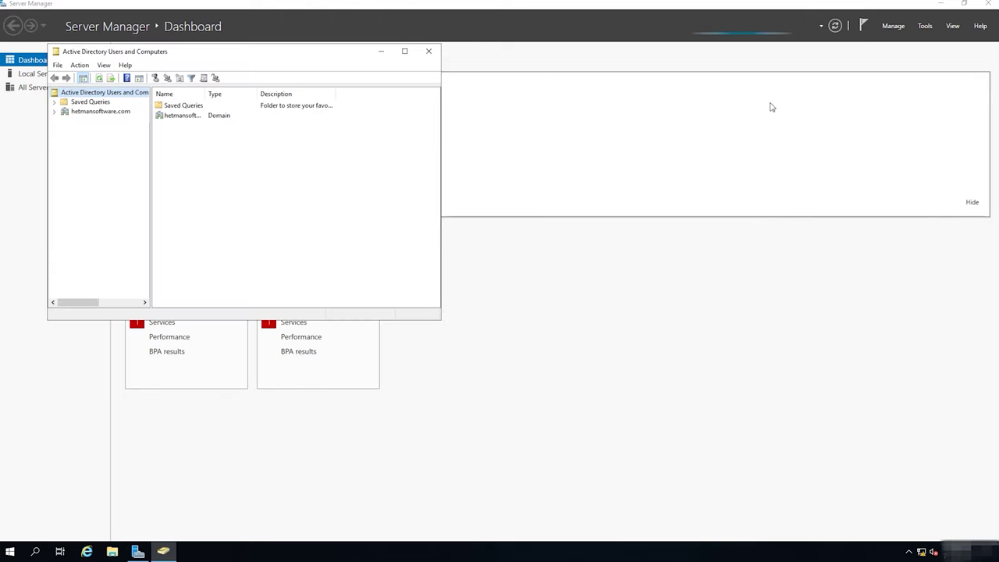
pyautogui.click(89, 162)
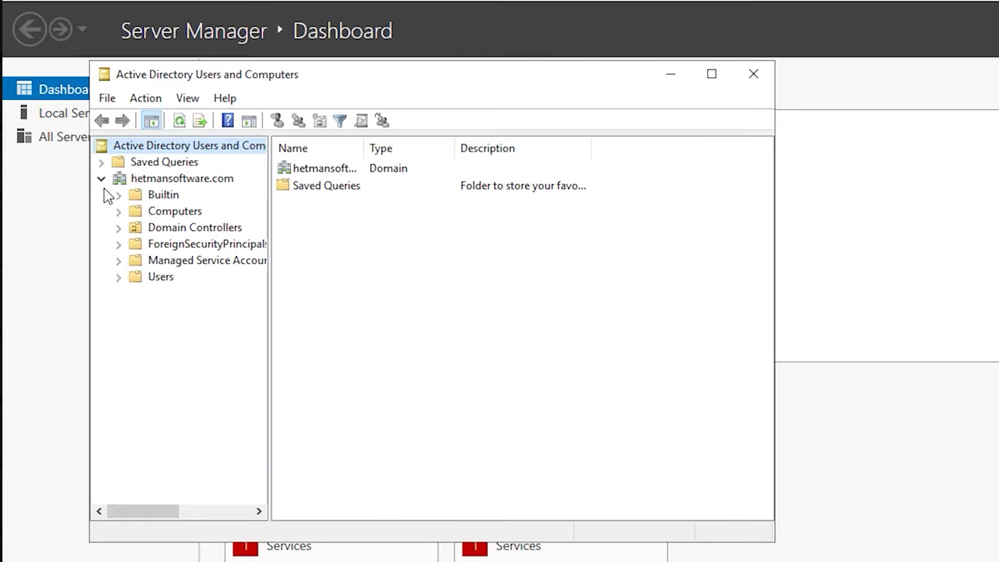
pyautogui.click(134, 279)
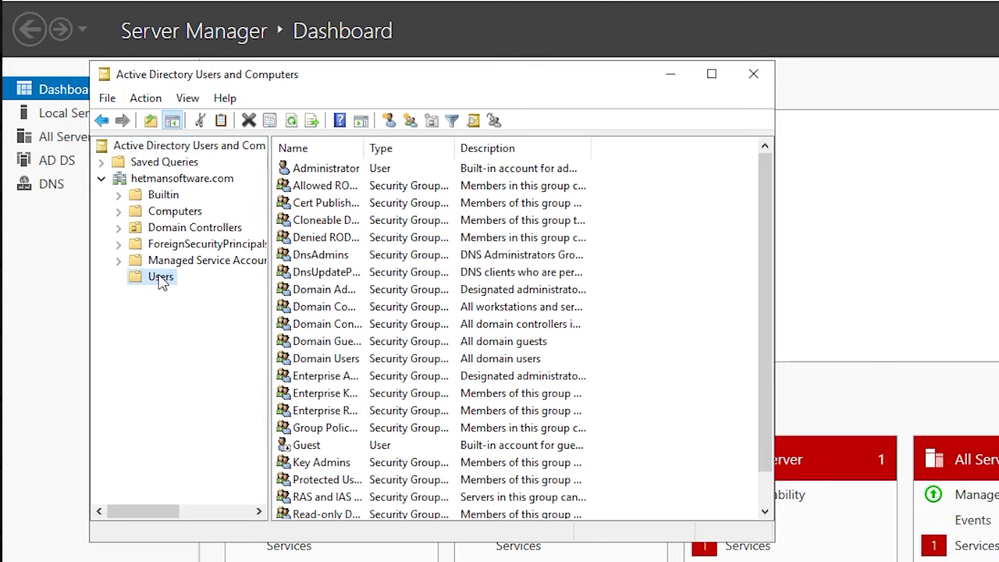
# Start a new user with first name and logon name 'vexdom'.
pyautogui.click(389, 123)
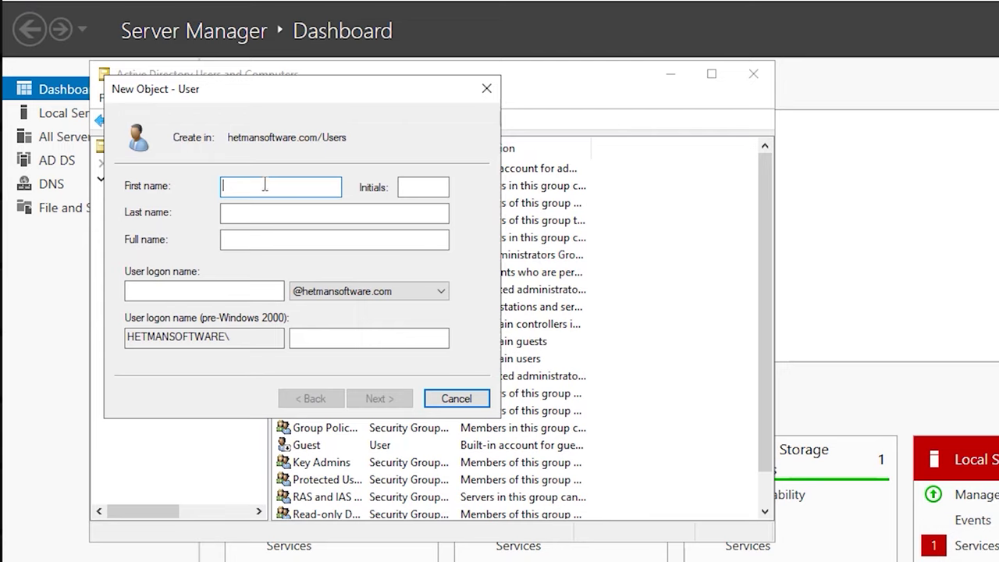
pyautogui.write('vexdom')
pyautogui.click(194, 290)
pyautogui.write('vexdom')
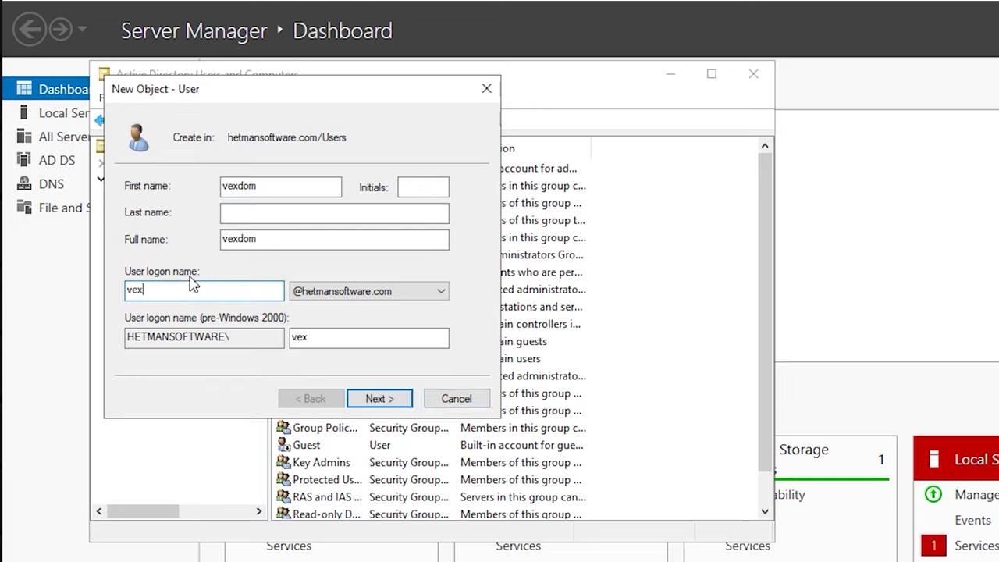
pyautogui.click(382, 408)
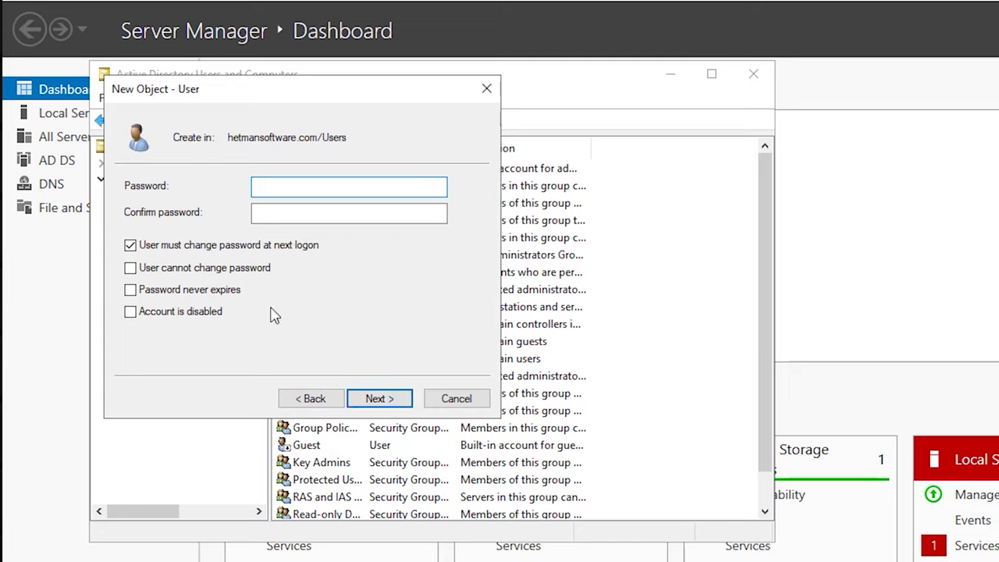
# Set and confirm the user's password without forced change at next logon, and finish creating it.
pyautogui.click(130, 245)
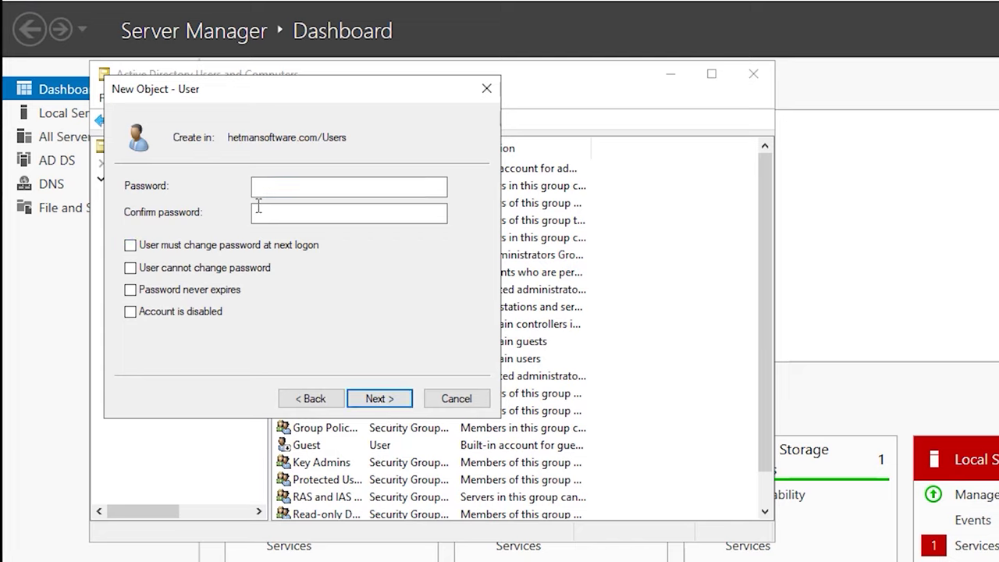
pyautogui.click(279, 186)
pyautogui.write('************')
pyautogui.click(289, 213)
pyautogui.write('************')
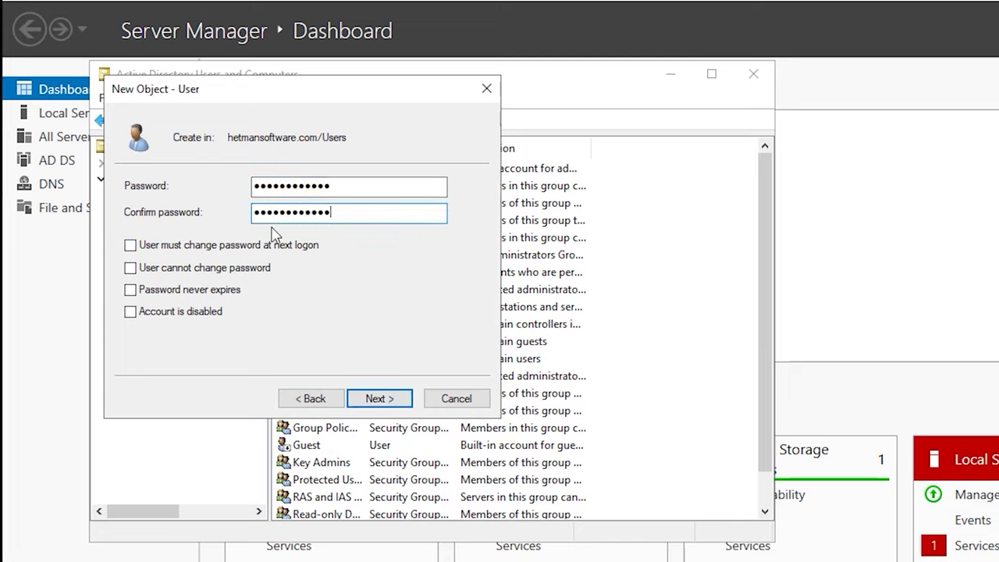
pyautogui.click(380, 400)
pyautogui.click(381, 408)
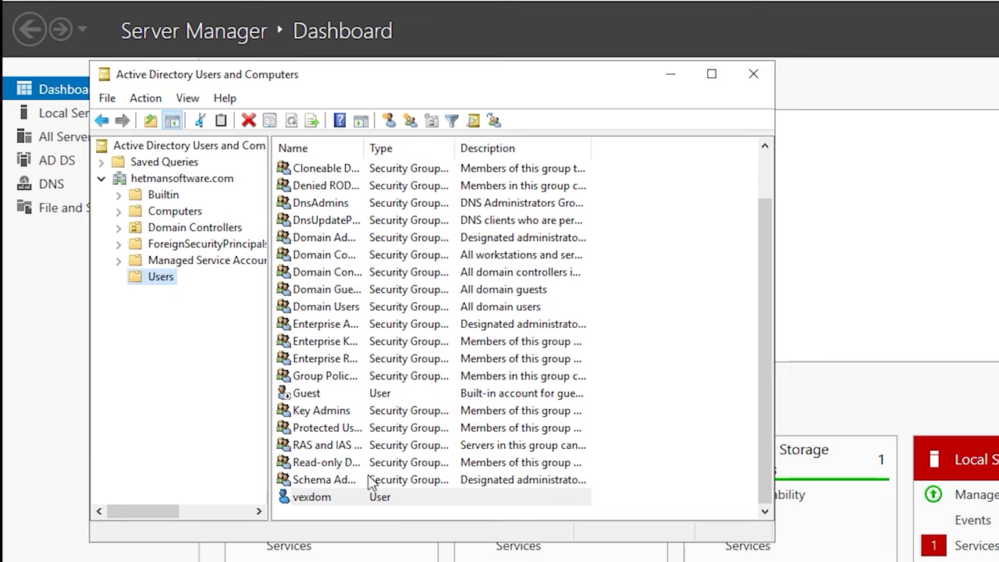
# Add the new user to the Enterprise Admins group in its Member Of properties.
pyautogui.doubleClick(323, 501)
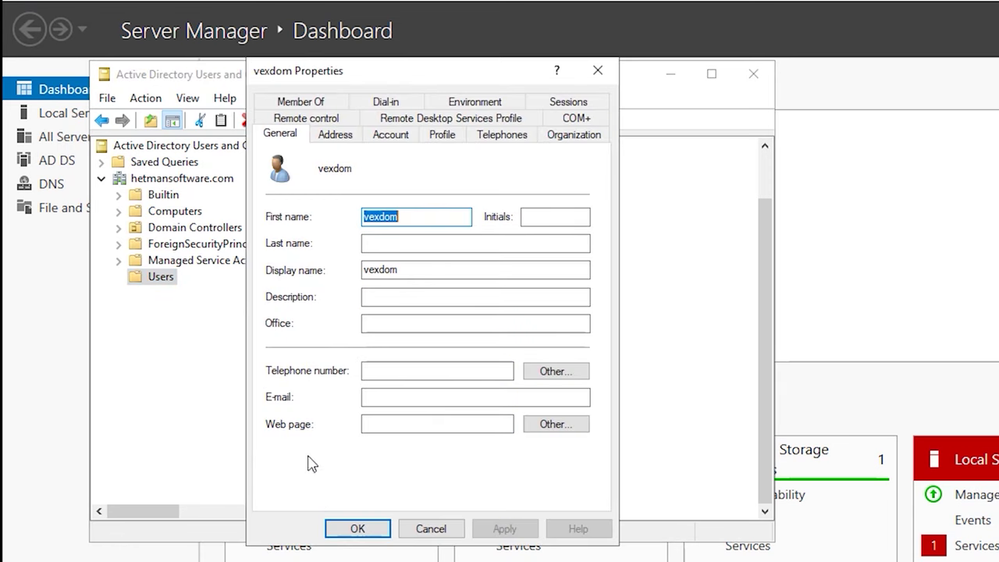
pyautogui.click(308, 103)
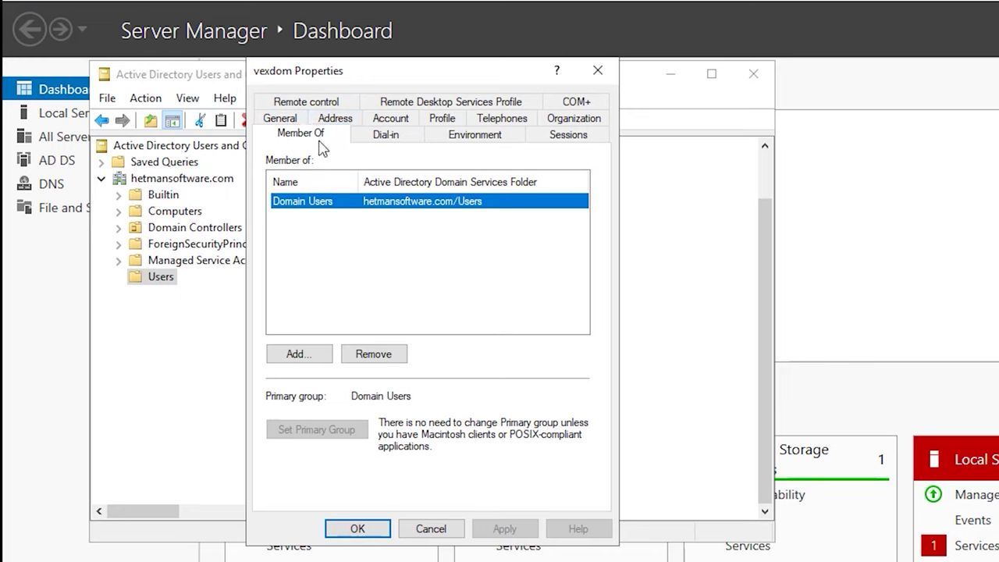
pyautogui.click(311, 361)
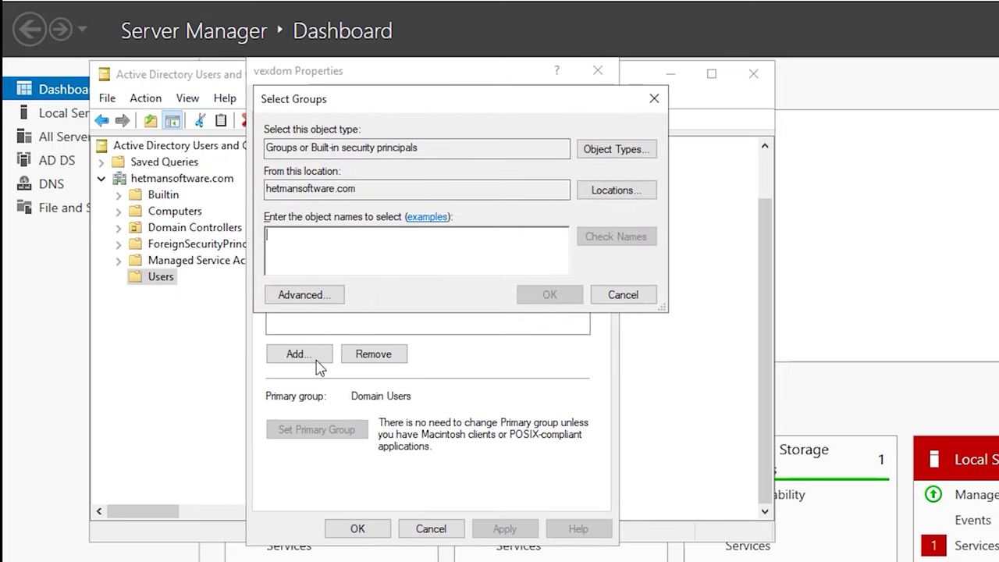
pyautogui.write('enterprise')
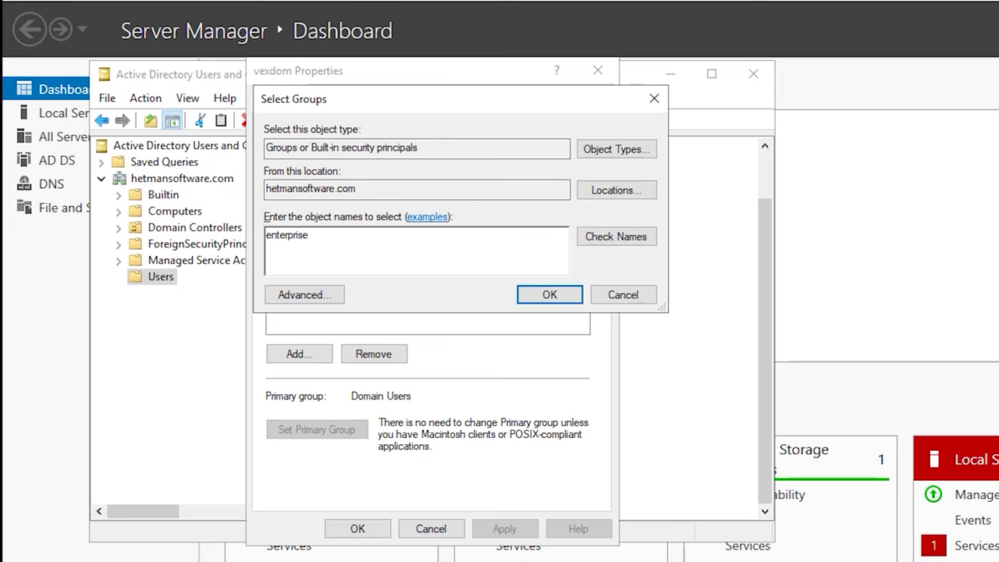
pyautogui.click(629, 237)
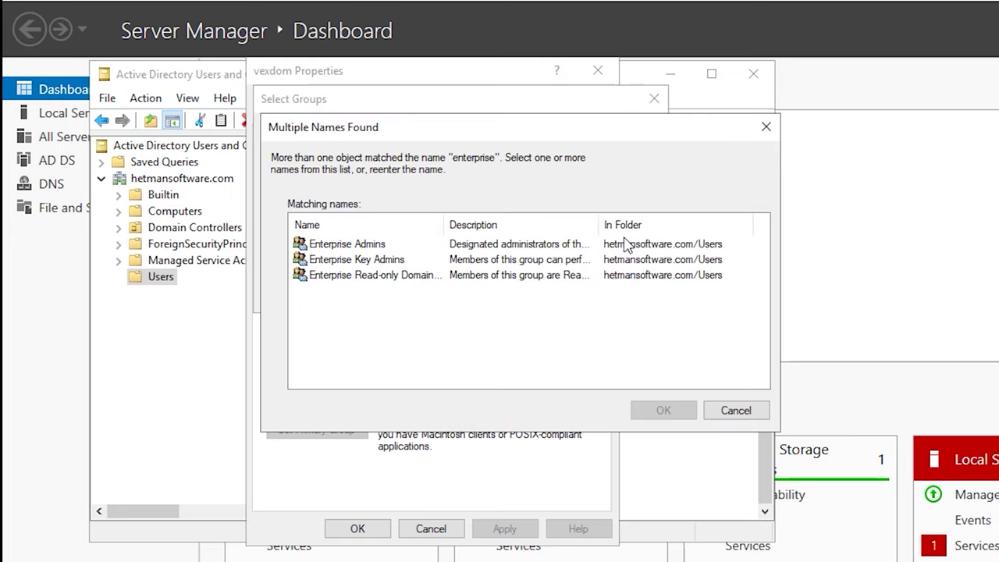
pyautogui.click(360, 244)
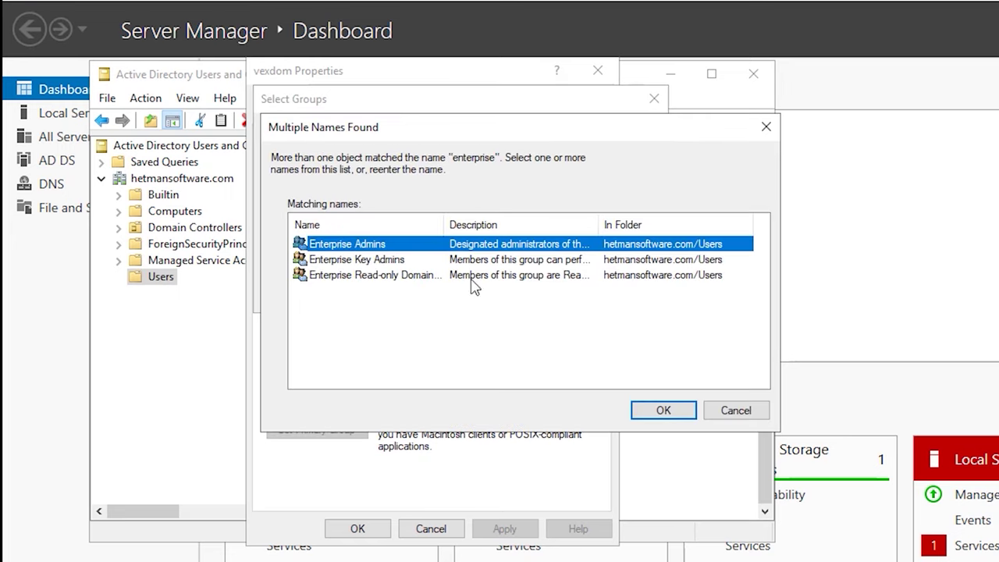
pyautogui.click(662, 411)
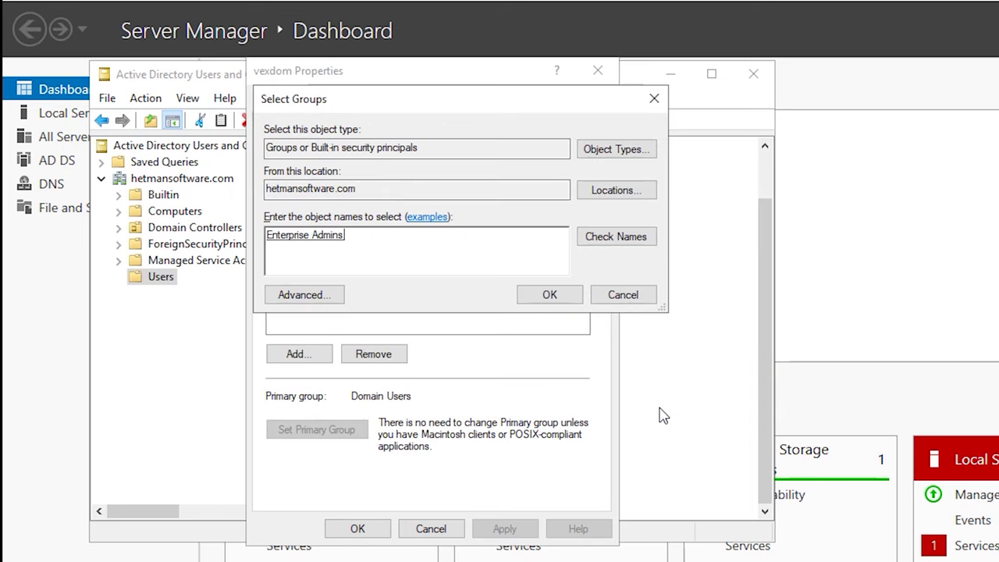
pyautogui.click(550, 295)
# Add the user to the Schema Admins group.
pyautogui.click(293, 355)
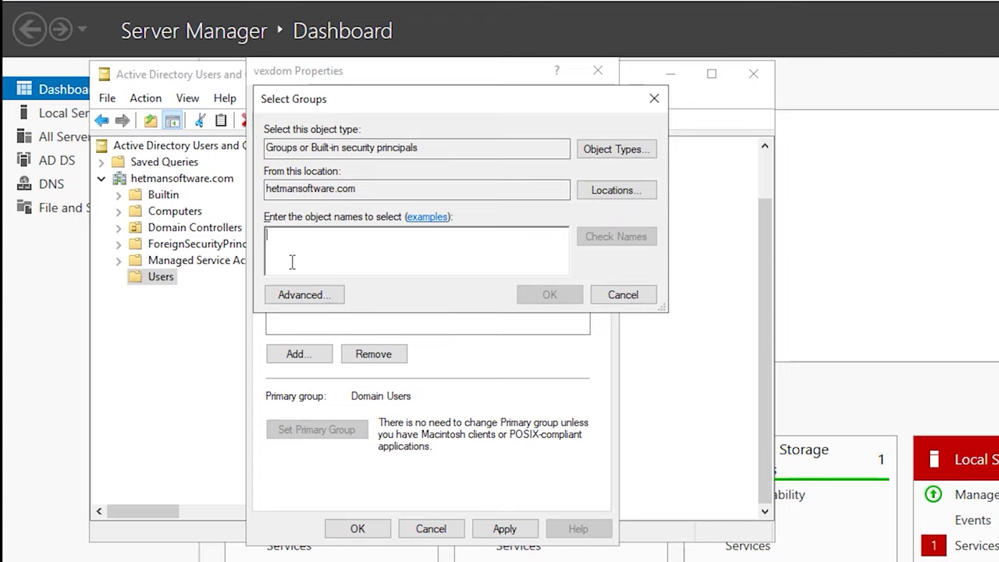
pyautogui.write('schema')
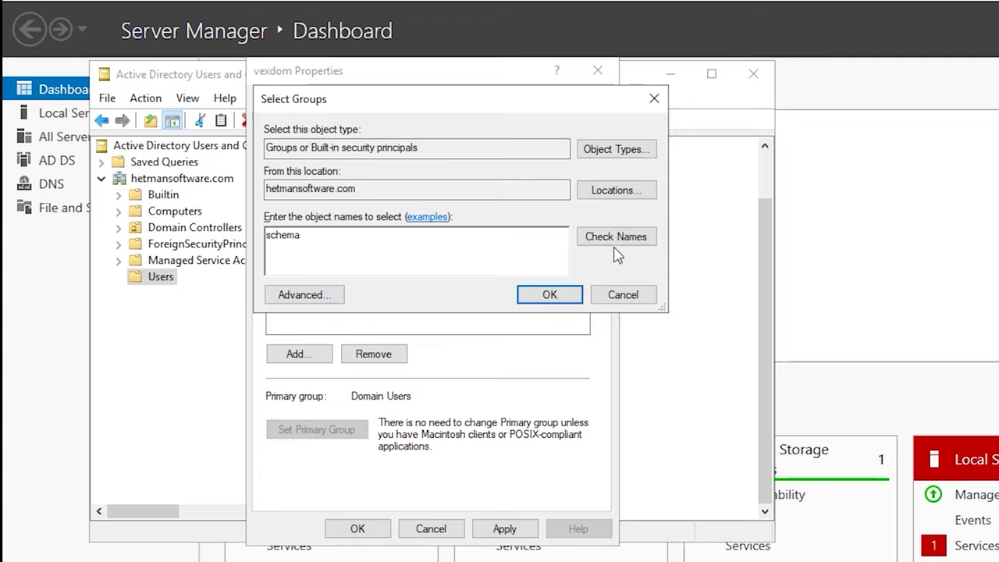
pyautogui.click(624, 250)
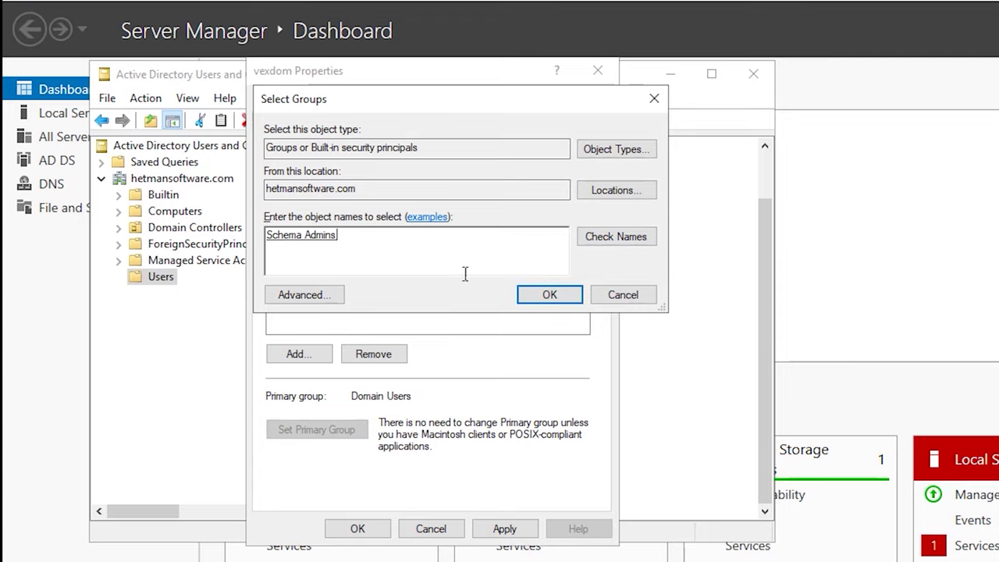
pyautogui.click(559, 302)
# Add the user to Domain Admins and apply the membership changes.
pyautogui.click(290, 352)
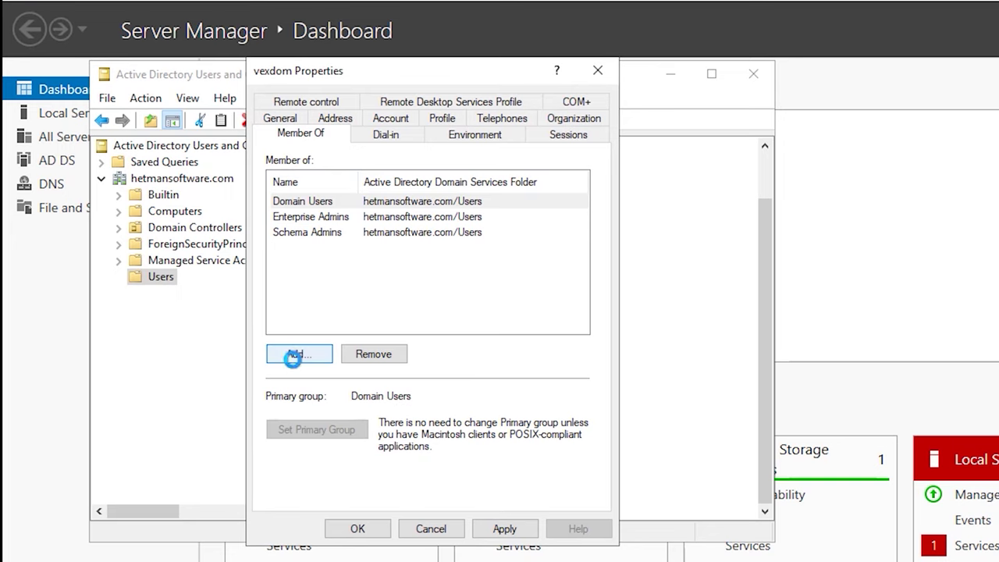
pyautogui.write('dom')
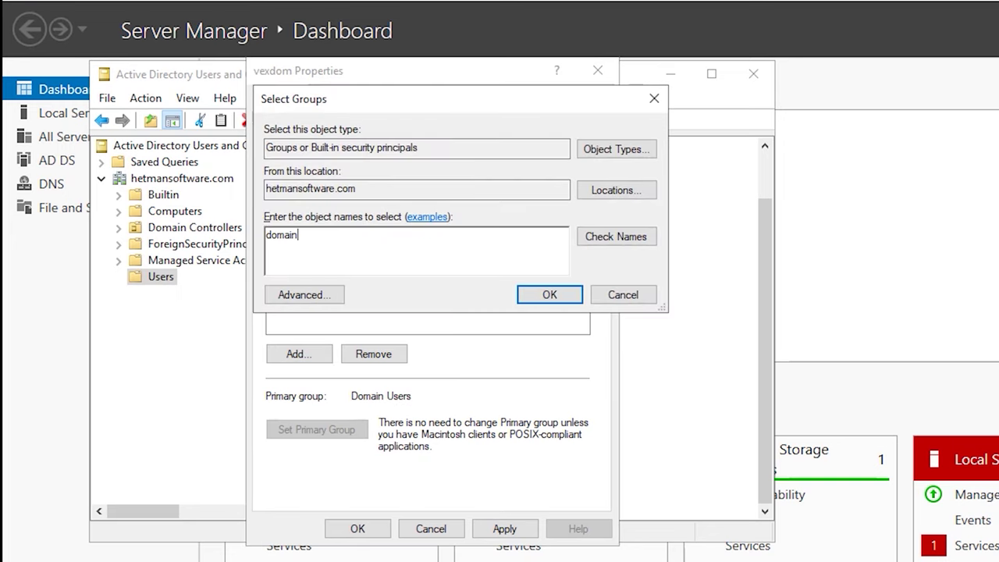
pyautogui.write('ain')
pyautogui.click(624, 248)
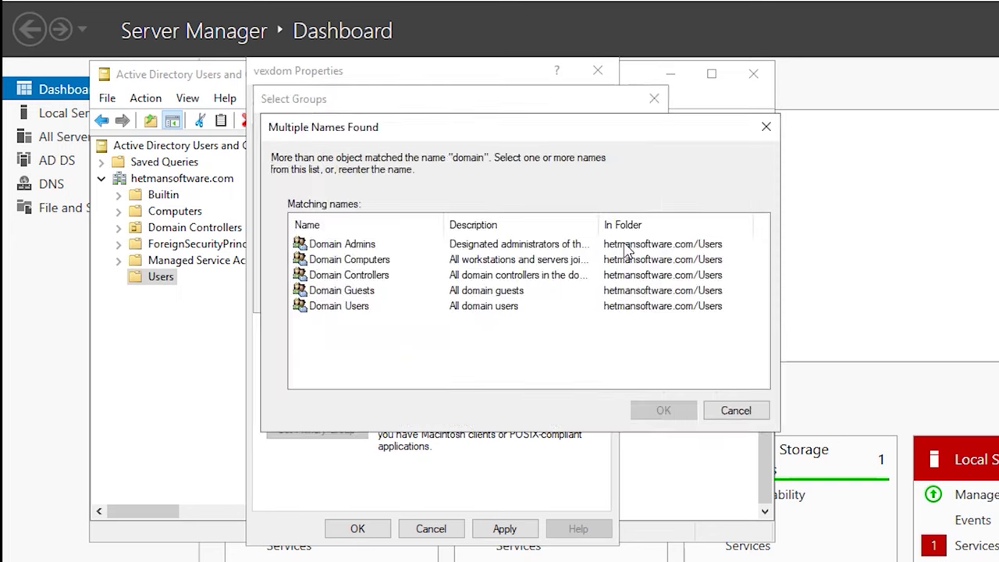
pyautogui.click(355, 245)
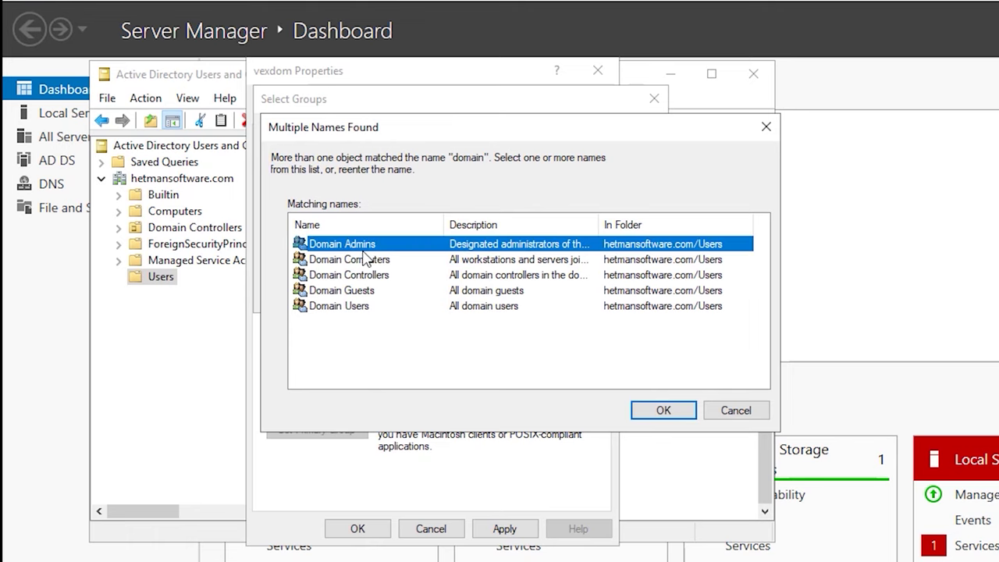
pyautogui.click(665, 414)
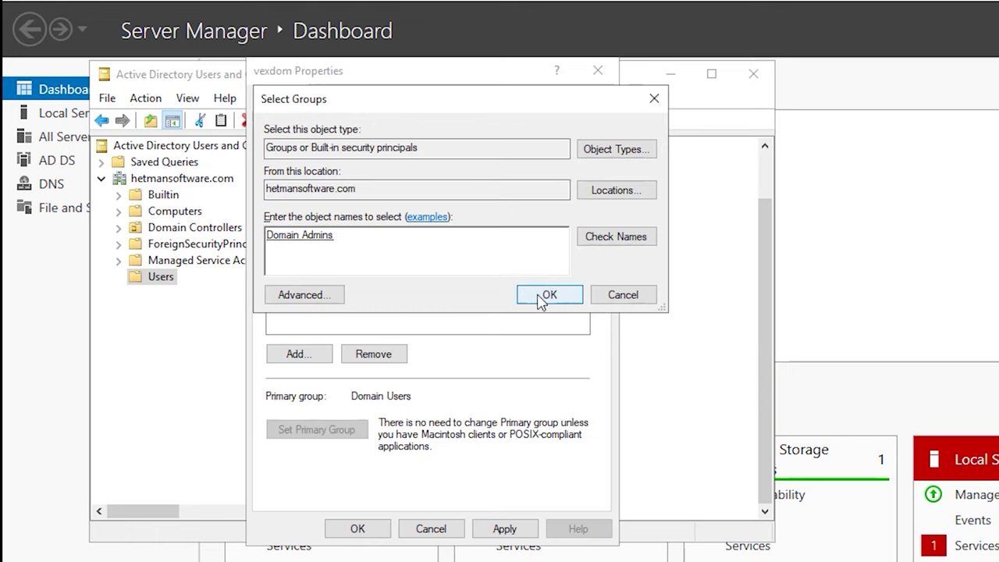
pyautogui.click(550, 300)
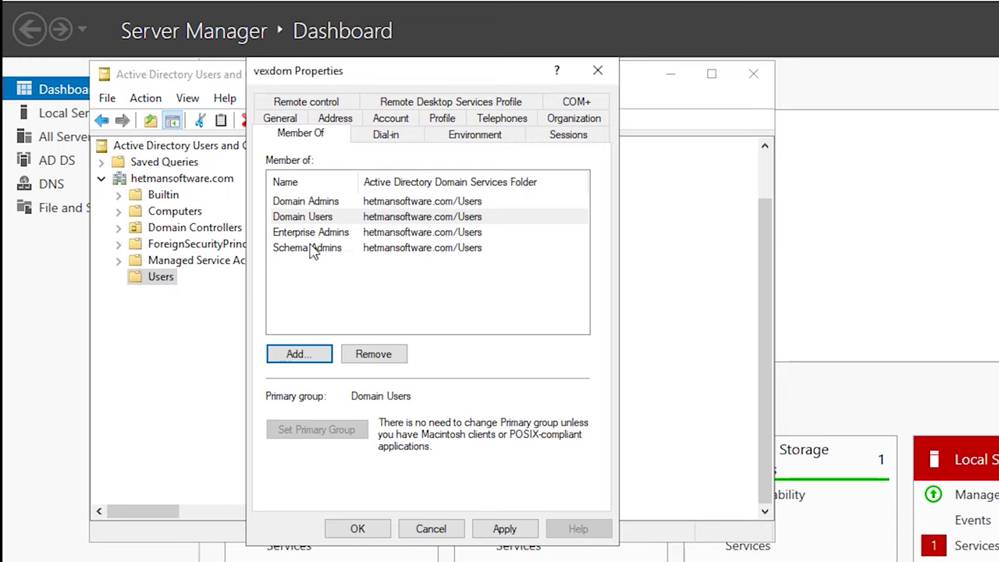
pyautogui.click(512, 532)
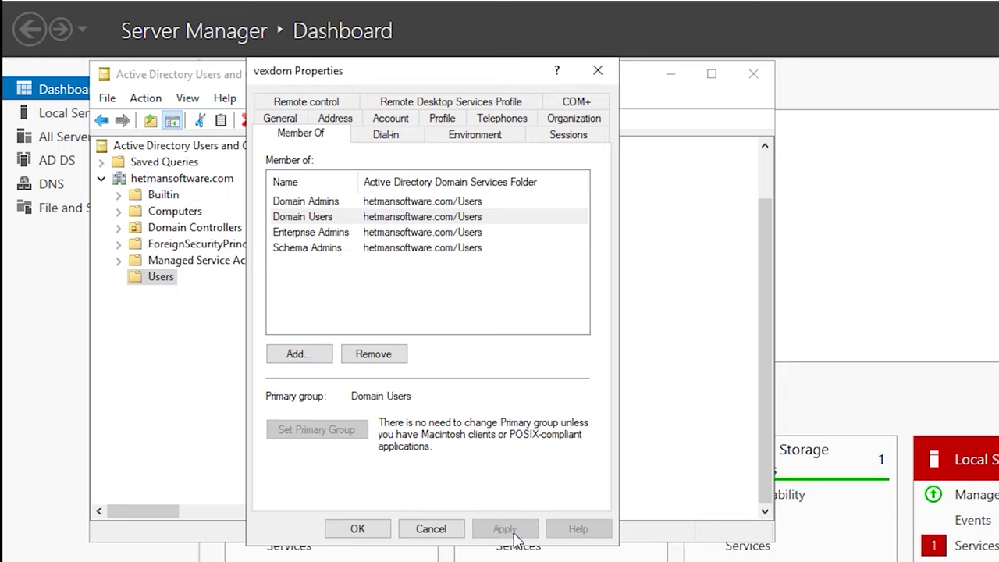
pyautogui.click(360, 534)
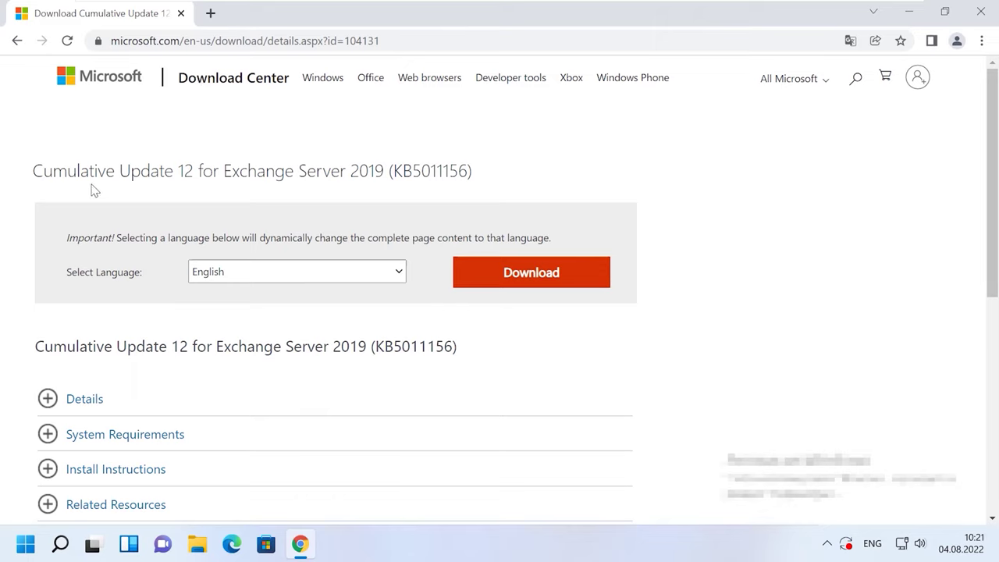
# Download the English Cumulative Update 12 for Exchange Server 2019 (KB5011156).
pyautogui.click(540, 285)
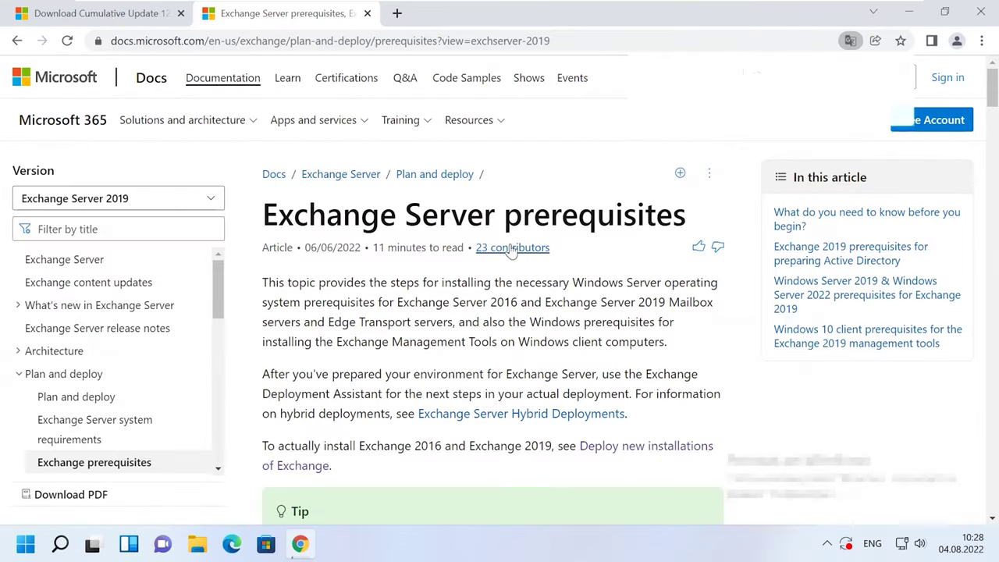
# Scroll the Exchange 2019 prerequisites page down to the Mailbox server software list and UCMA 4.0 step.
pyautogui.scroll(-8, 541, 359)
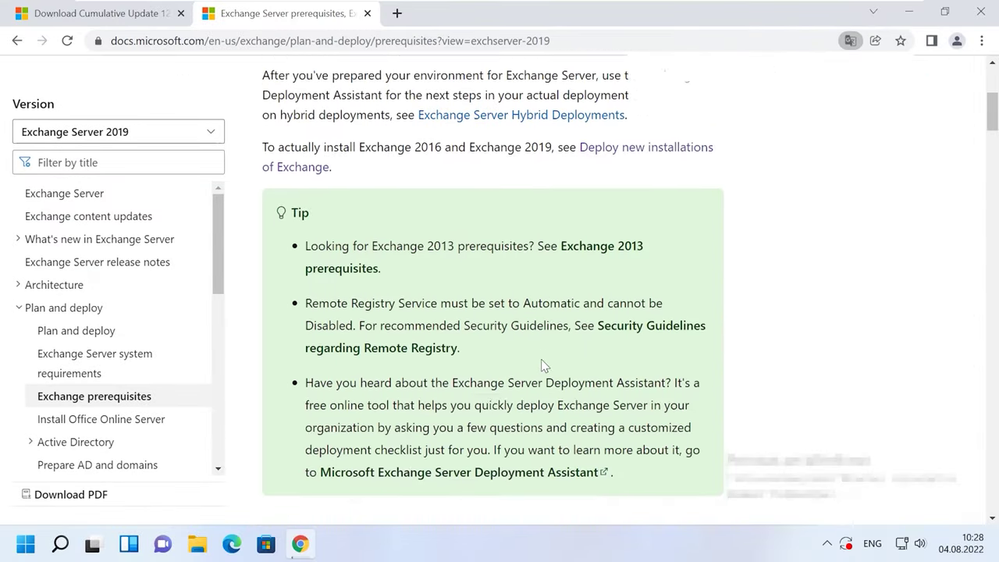
pyautogui.scroll(-7, 545, 358)
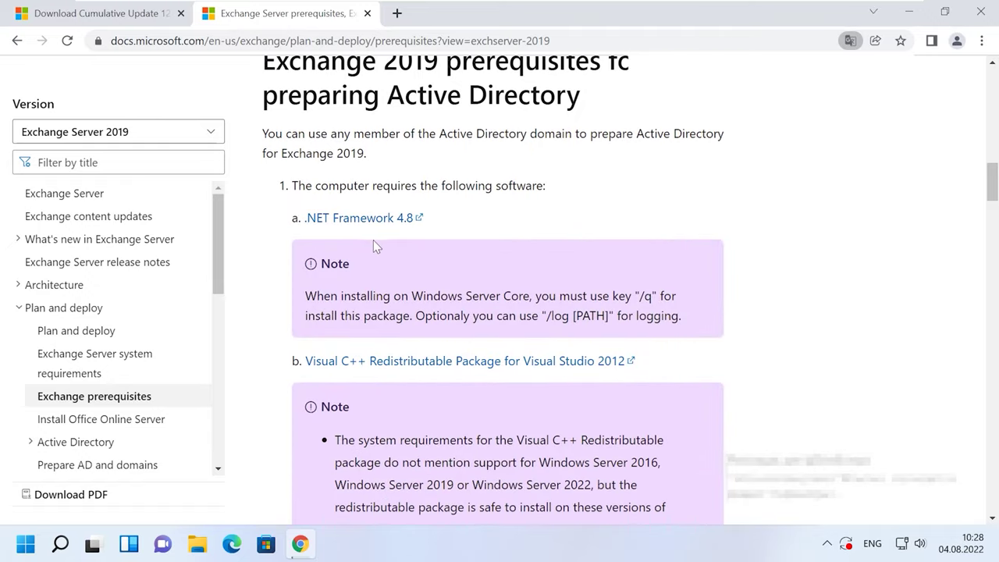
pyautogui.scroll(-10, 510, 373)
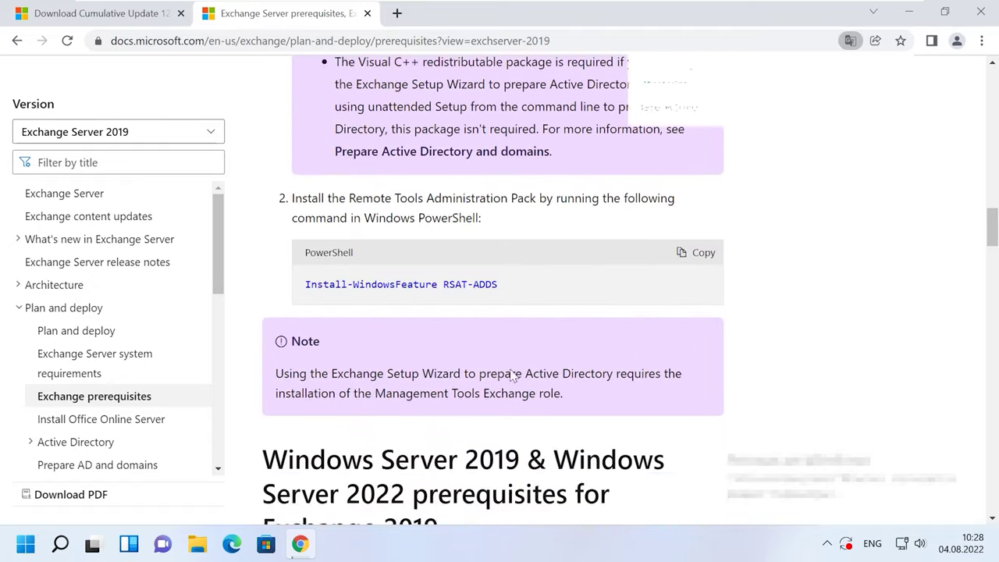
pyautogui.scroll(-2, 508, 373)
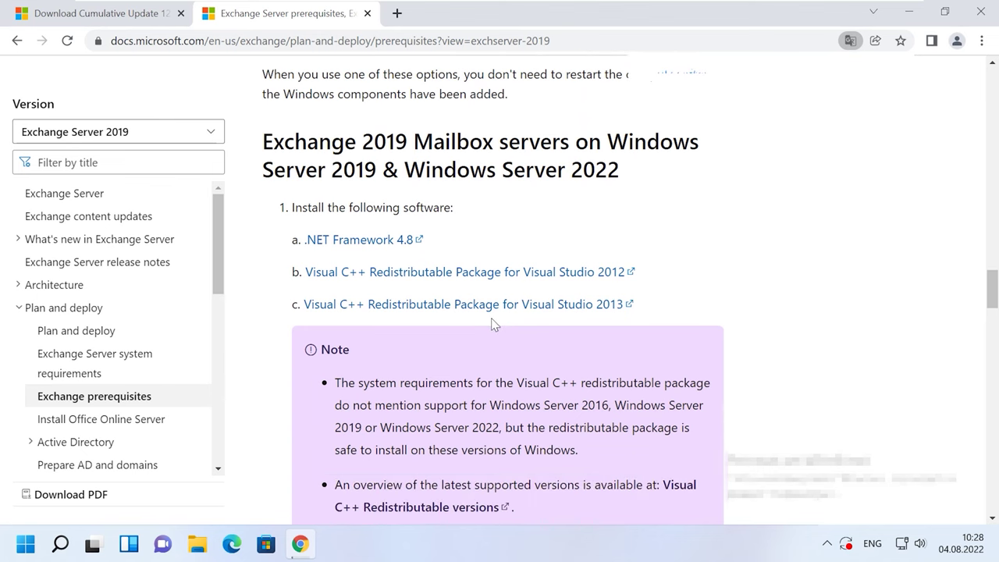
pyautogui.scroll(-4, 489, 316)
pyautogui.scroll(-1, 488, 317)
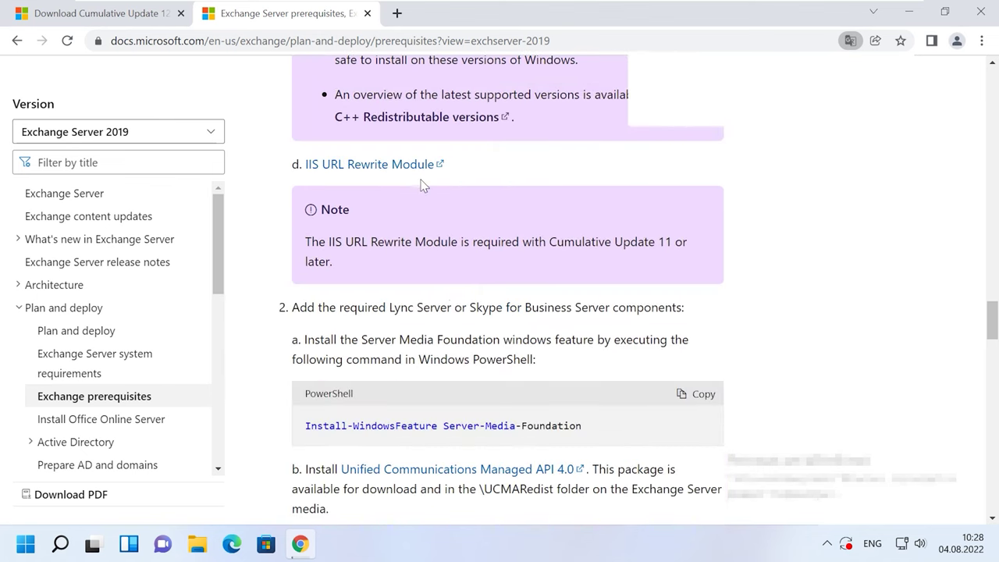
pyautogui.scroll(-1, 406, 381)
pyautogui.scroll(-1, 405, 381)
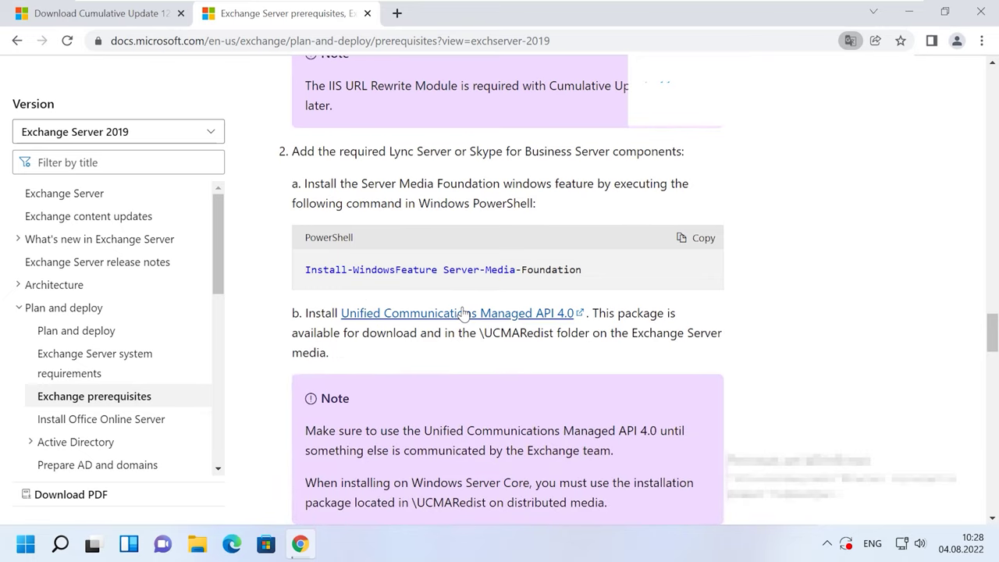
pyautogui.scroll(-1, 468, 315)
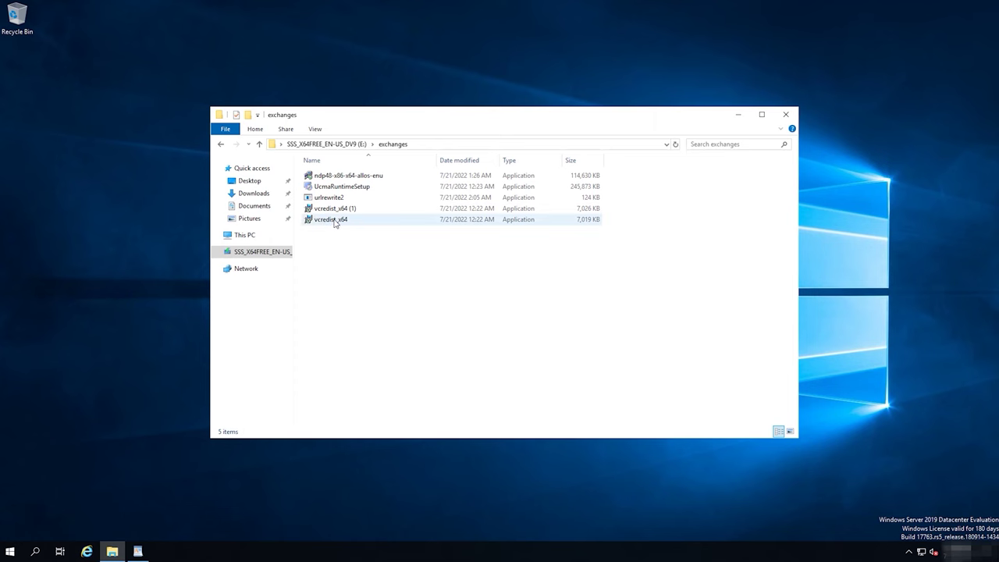
# Install the Visual C++ 2012 Redistributable (x64) from vcredist_x64.
pyautogui.doubleClick(331, 220)
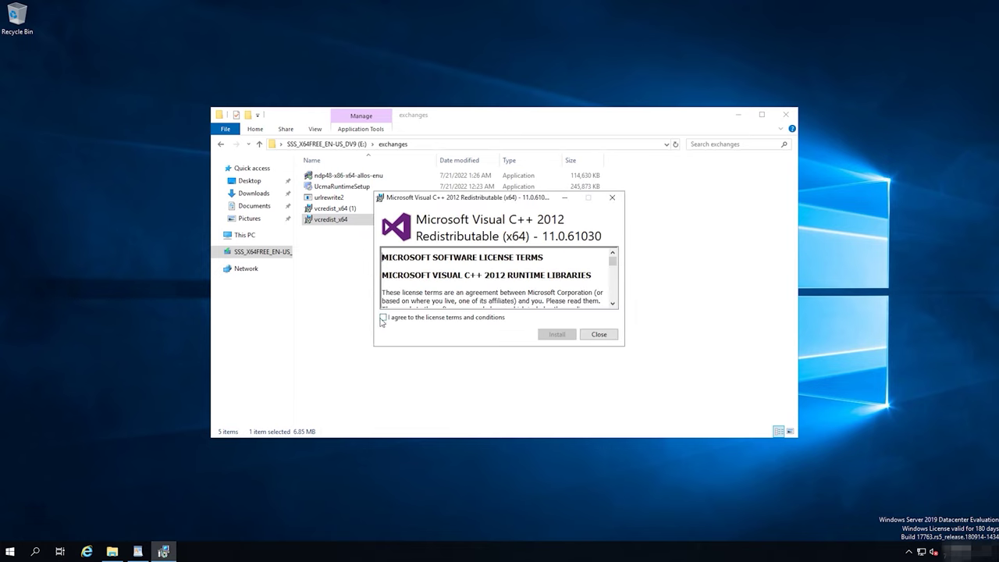
pyautogui.click(382, 317)
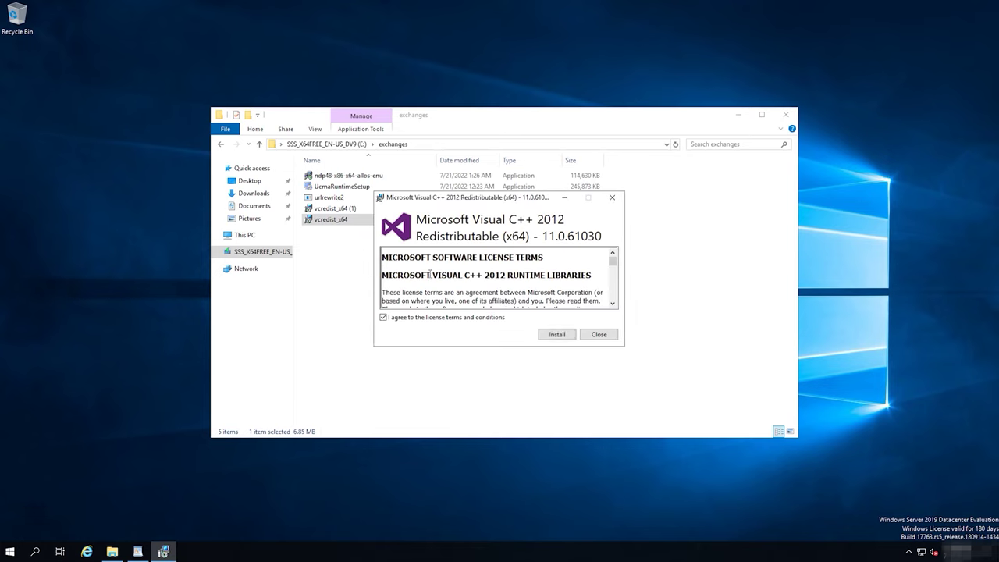
pyautogui.click(557, 335)
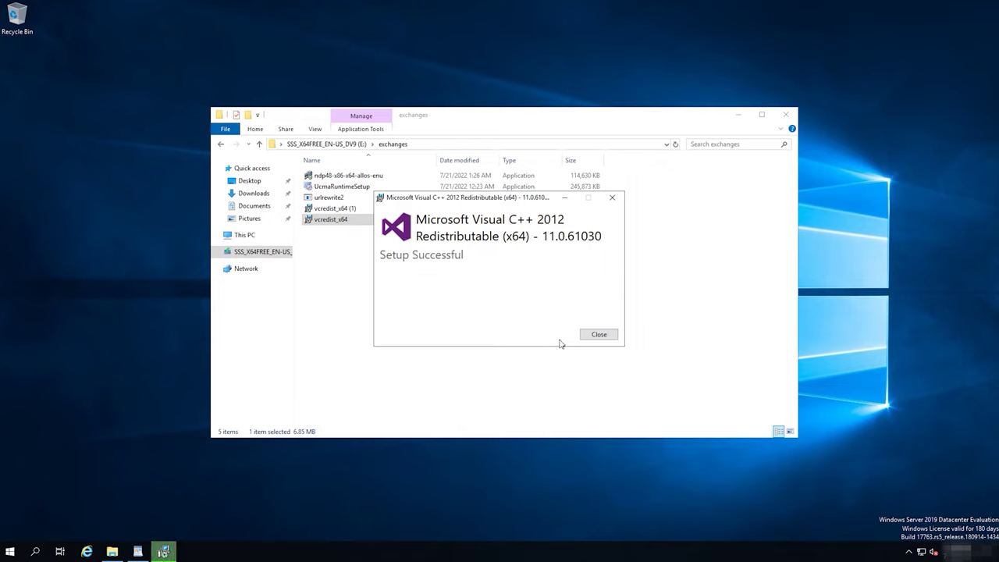
pyautogui.click(592, 334)
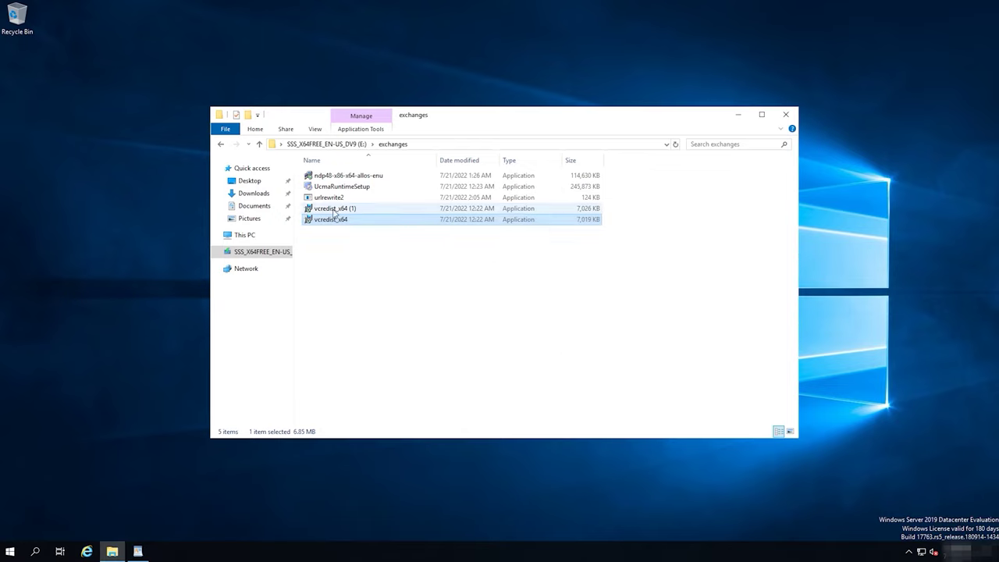
# Install the Visual C++ 2013 Redistributable (x64) from vcredist_x64 (1).
pyautogui.click(338, 212)
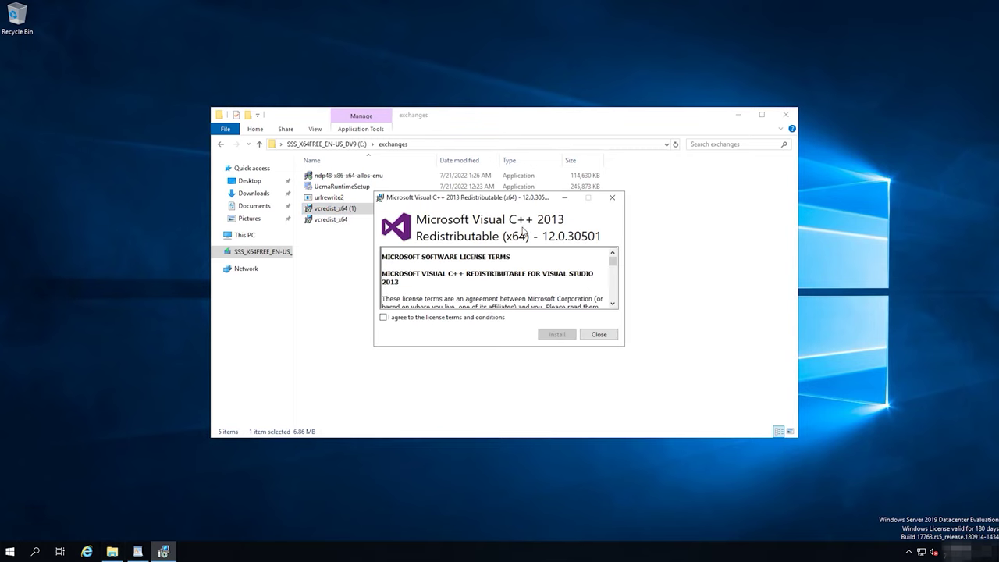
pyautogui.click(409, 320)
pyautogui.click(554, 336)
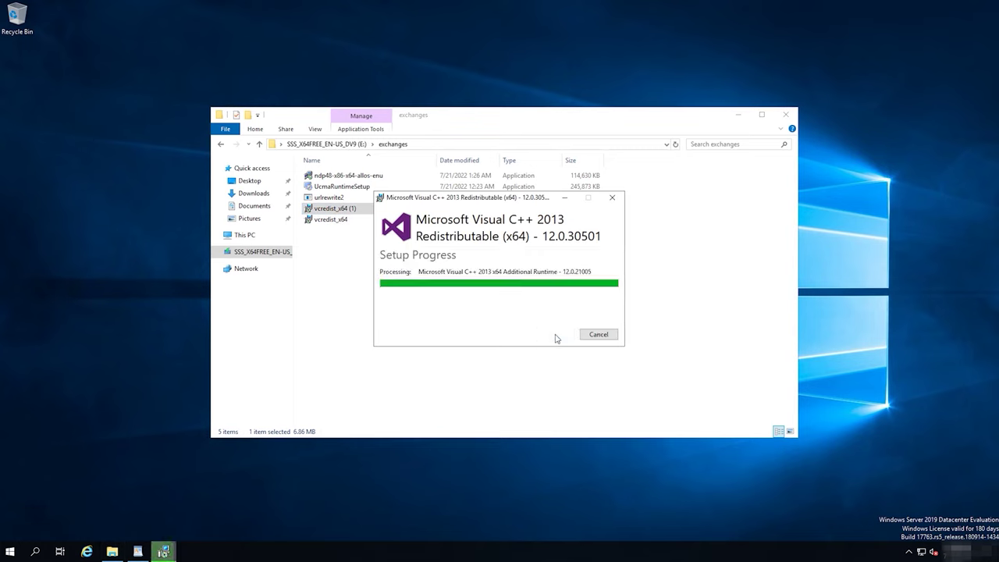
pyautogui.click(597, 336)
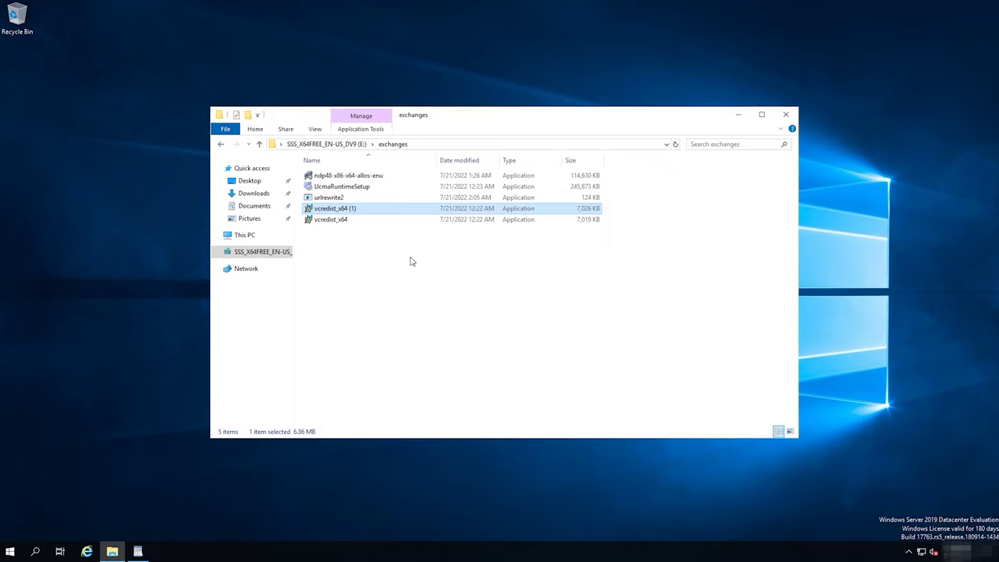
# Install the UCMA 4.0 runtime from UcmaRuntimeSetup, accepting its license.
pyautogui.doubleClick(320, 187)
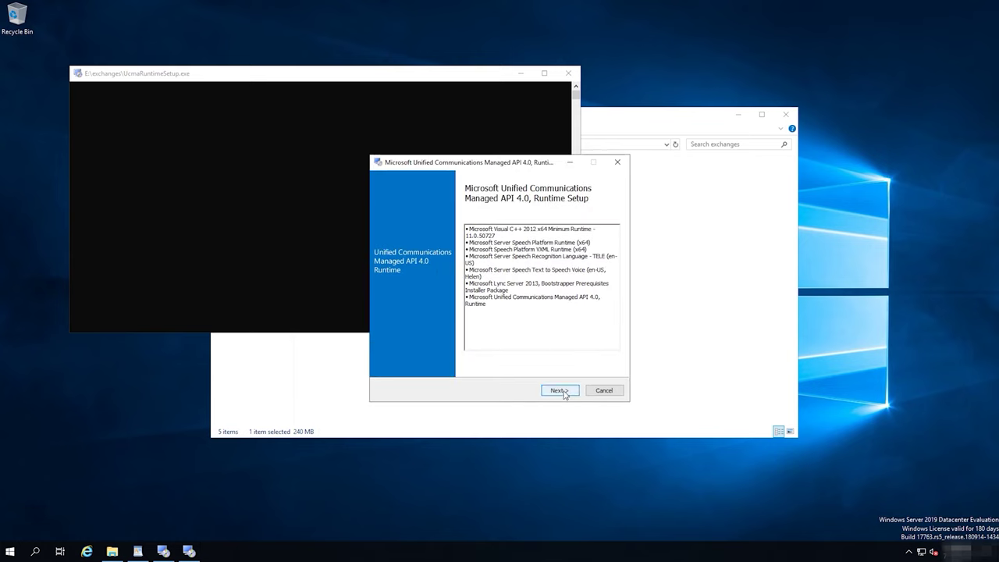
pyautogui.click(560, 391)
pyautogui.click(407, 306)
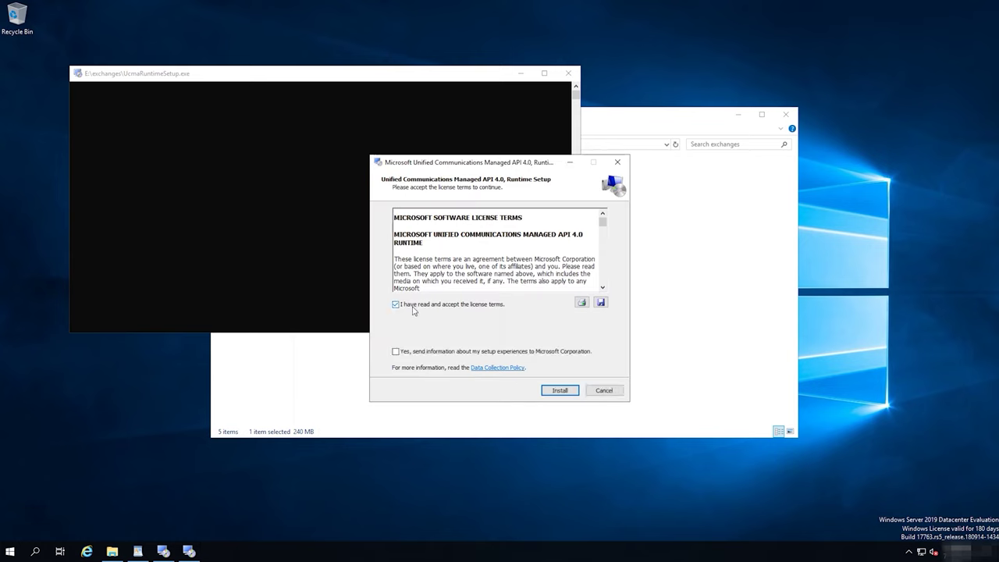
pyautogui.click(557, 392)
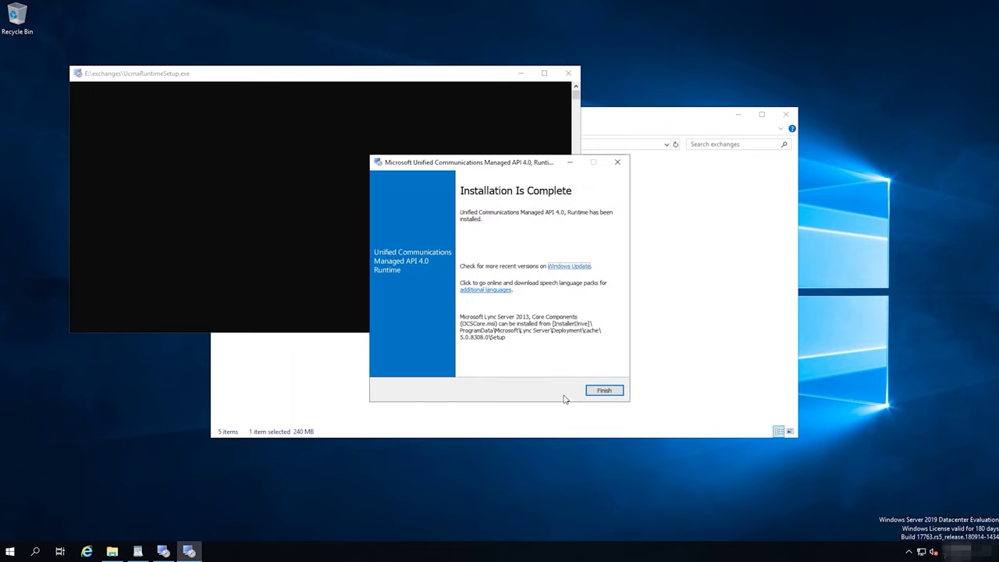
pyautogui.click(611, 396)
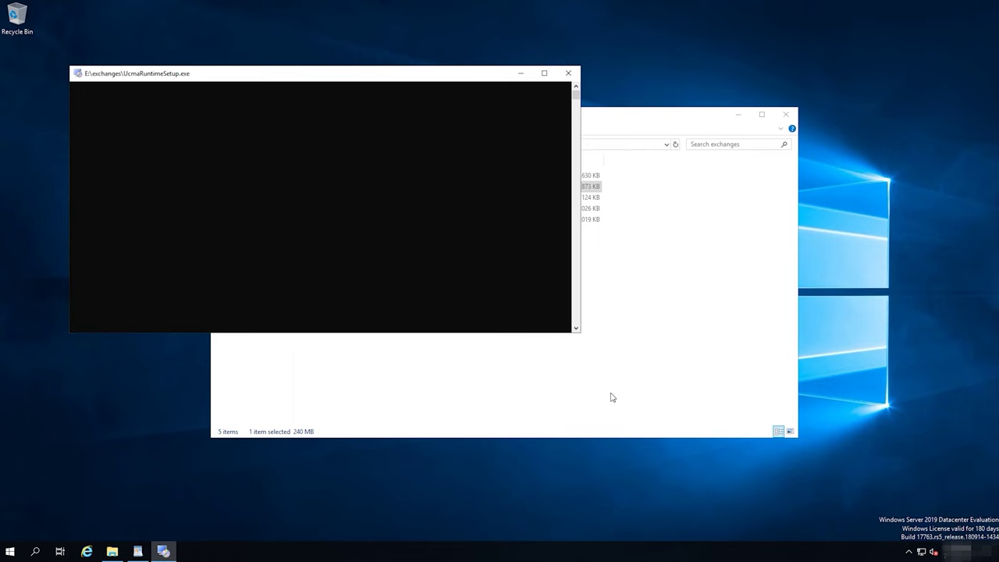
# Install URL Rewrite 2.1 with its IIS components from urlrewrite2 via Web Platform Installer.
pyautogui.doubleClick(341, 198)
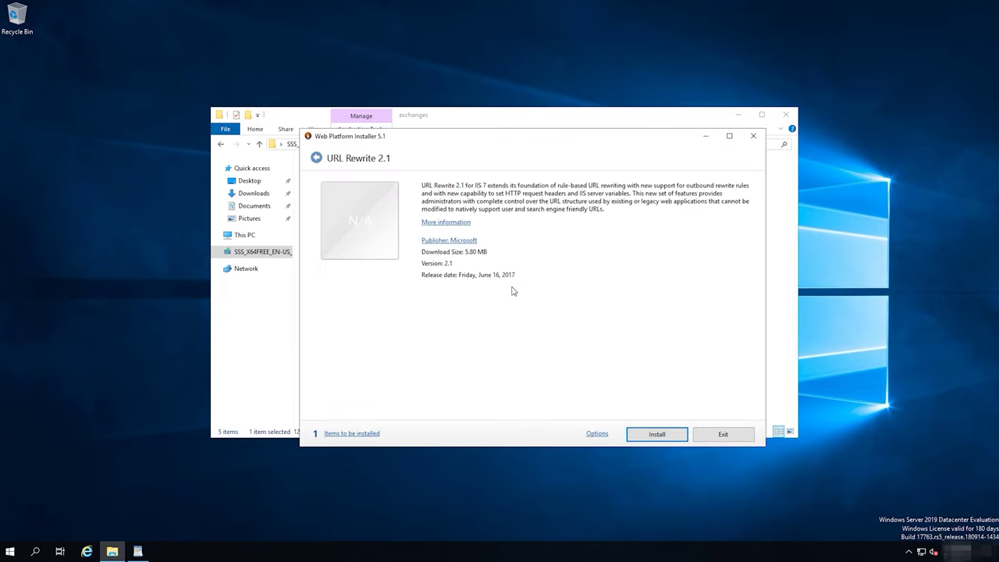
pyautogui.click(658, 437)
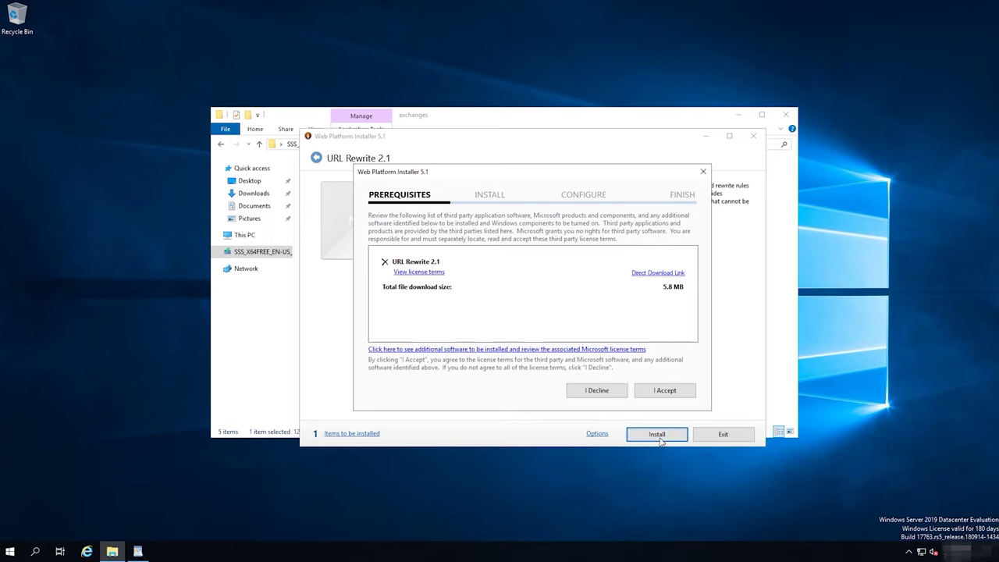
pyautogui.click(655, 393)
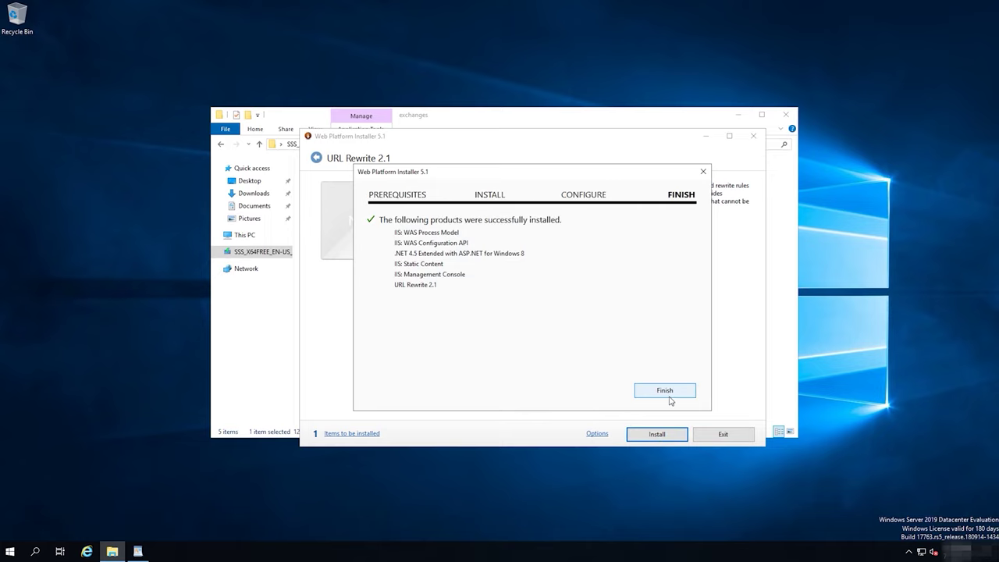
pyautogui.click(676, 398)
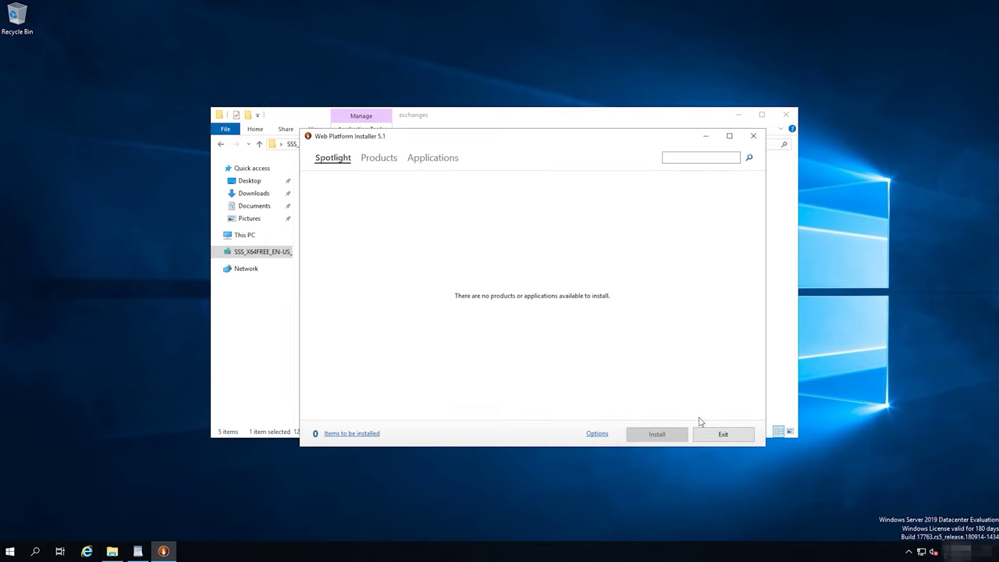
pyautogui.click(732, 437)
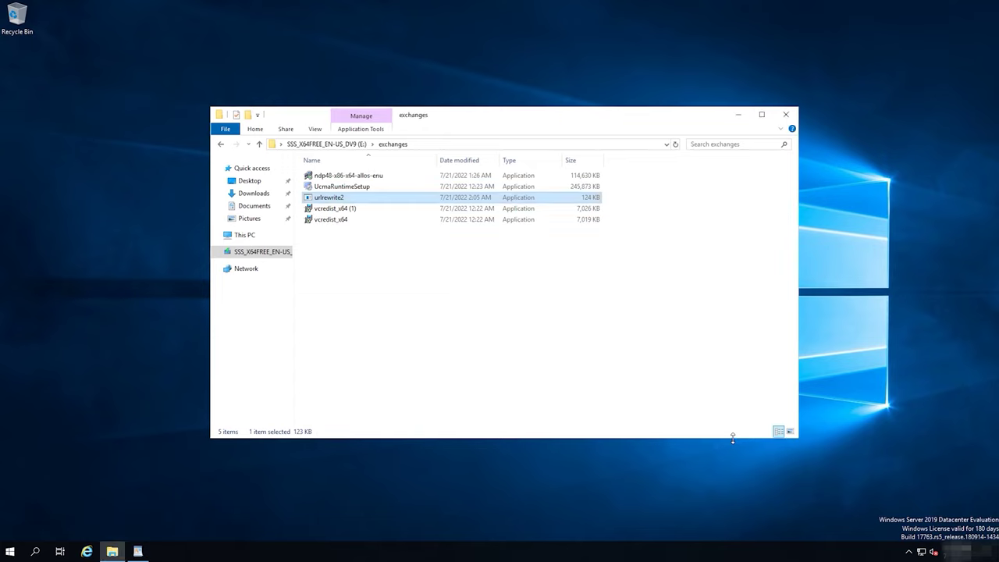
# Install .NET Framework 4.8 from ndp48-x86-x64-allos-enu, accepting the license and choosing Restart Later.
pyautogui.click(335, 176)
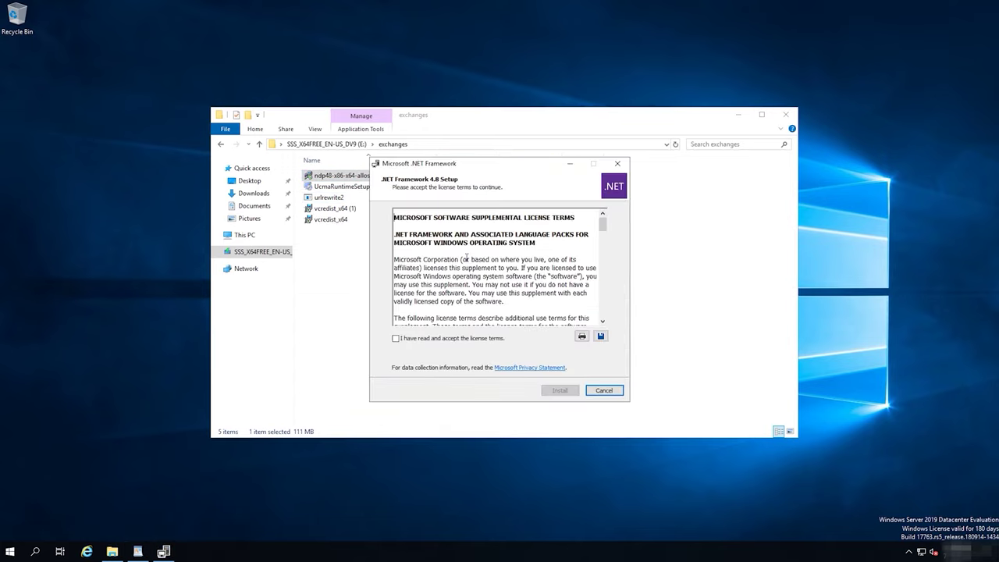
pyautogui.click(395, 338)
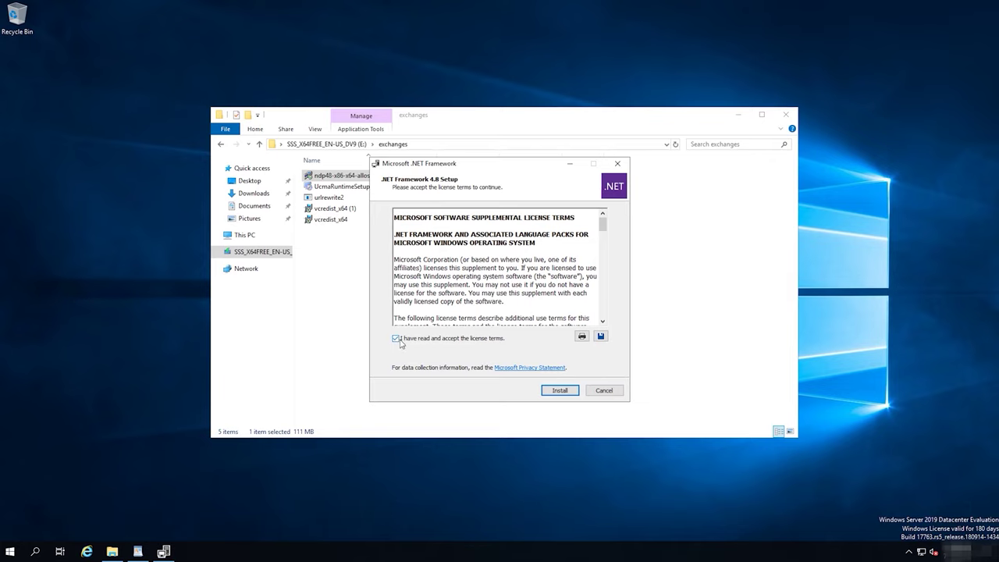
pyautogui.click(562, 391)
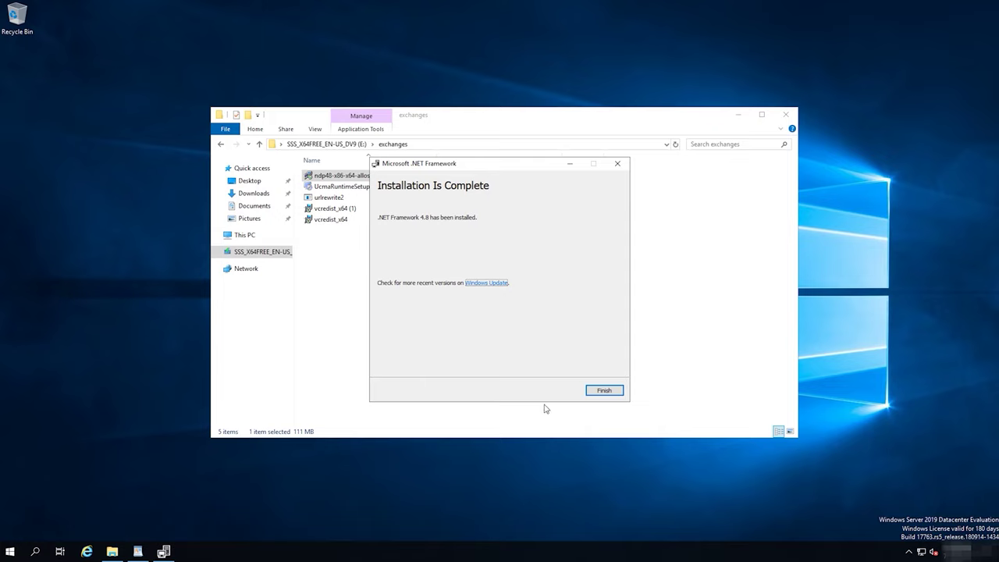
pyautogui.click(606, 391)
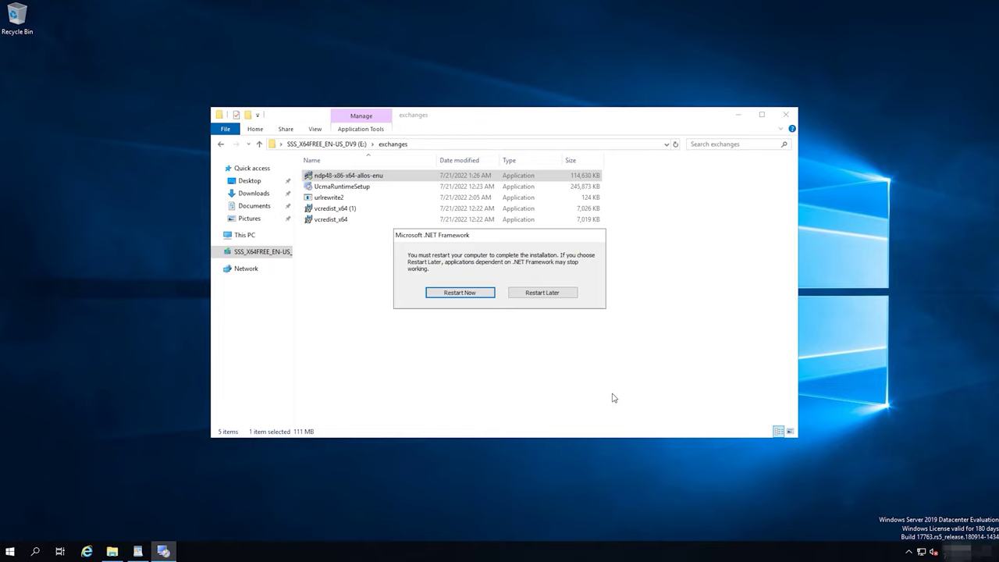
pyautogui.click(544, 293)
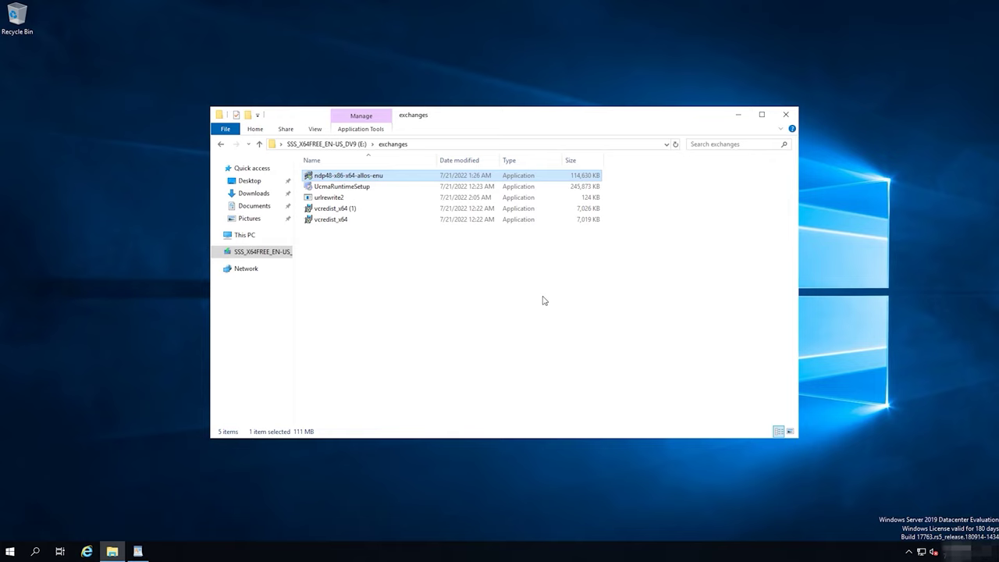
# In a maximized administrator PowerShell console, run Install-WindowsFeature RSAT-ADDS.
pyautogui.rightClick(9, 549)
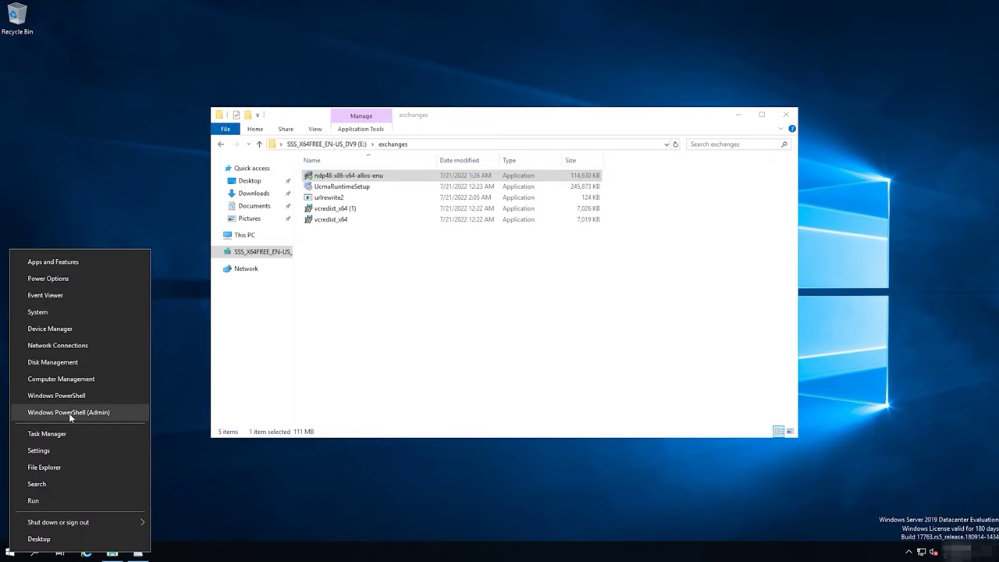
pyautogui.click(83, 415)
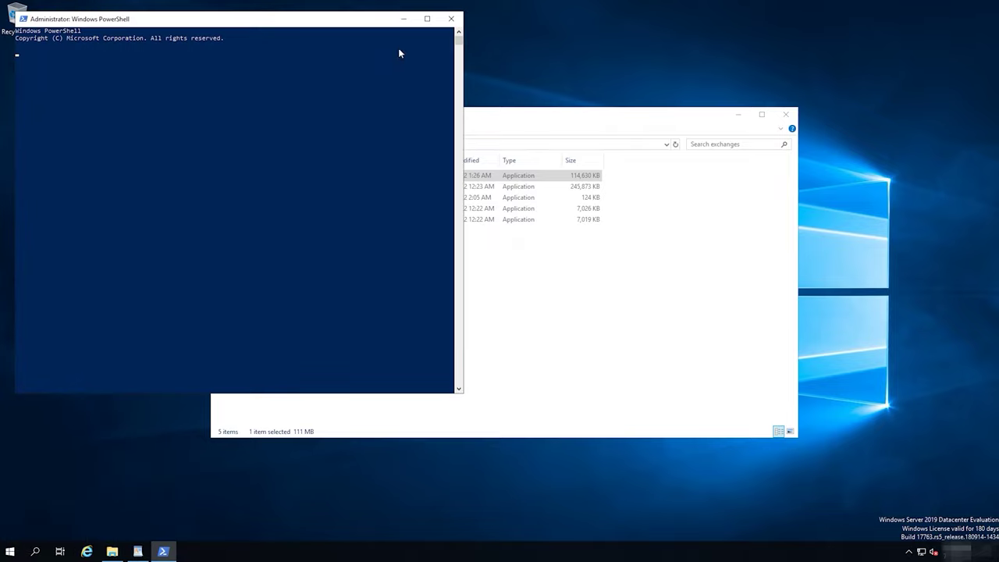
pyautogui.click(427, 19)
pyautogui.click(102, 44)
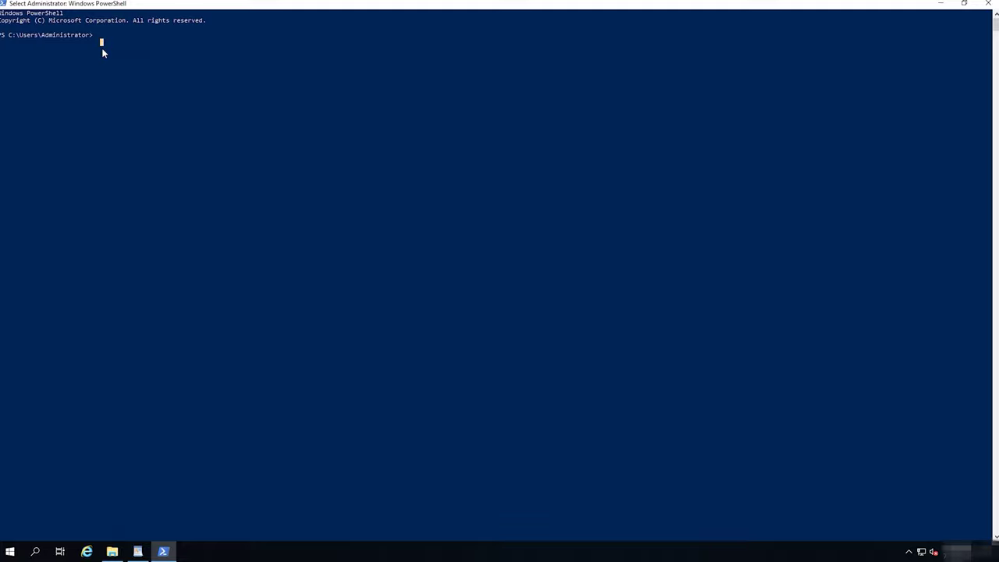
pyautogui.write('Install-WindowsFeature RSAT-ADDS')
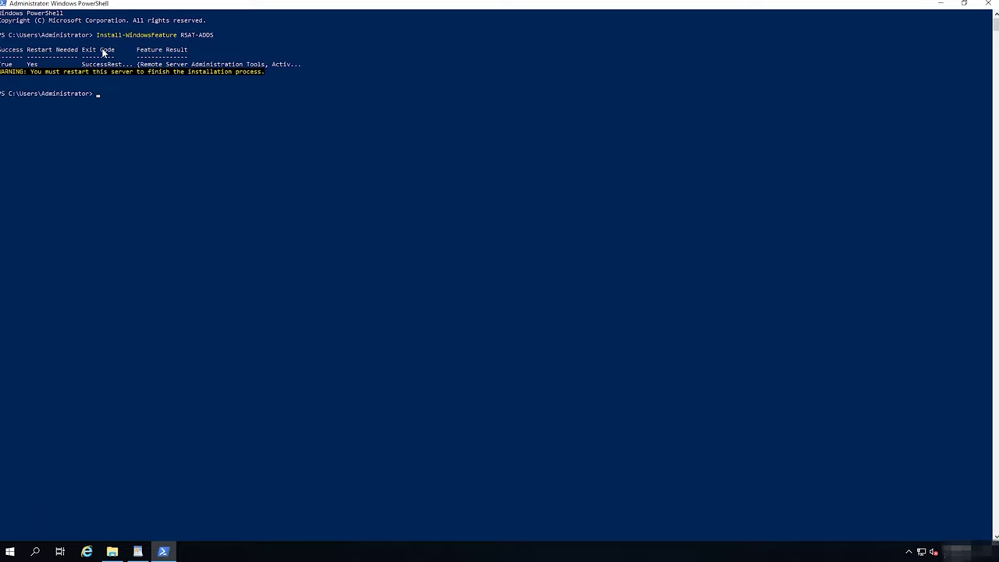
# Run Install-WindowsFeature Server-Media-Foundation, then the long Exchange prerequisite feature-list command.
pyautogui.write('Install-WindowsFeature Server-Media-Foundation')
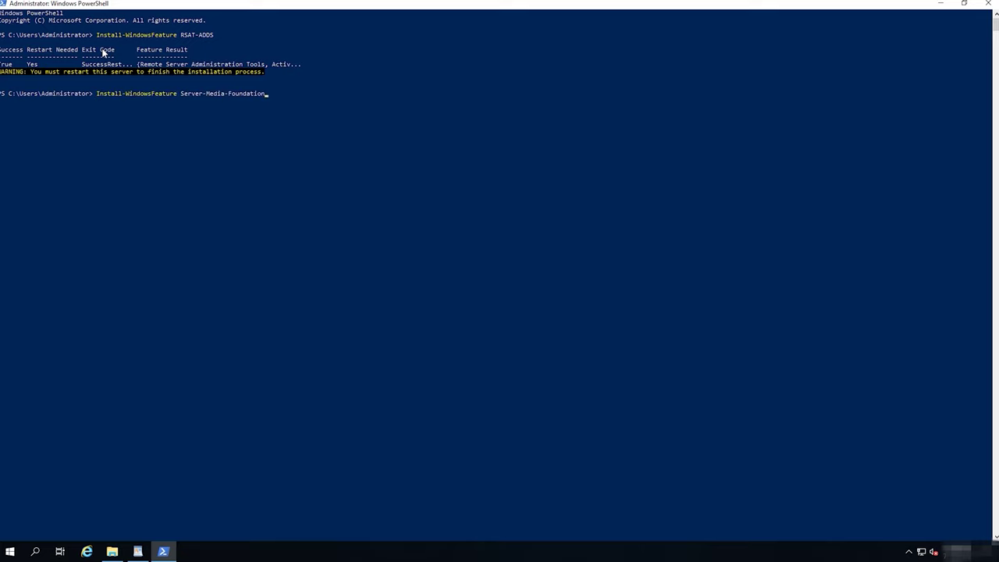
pyautogui.press('Return')
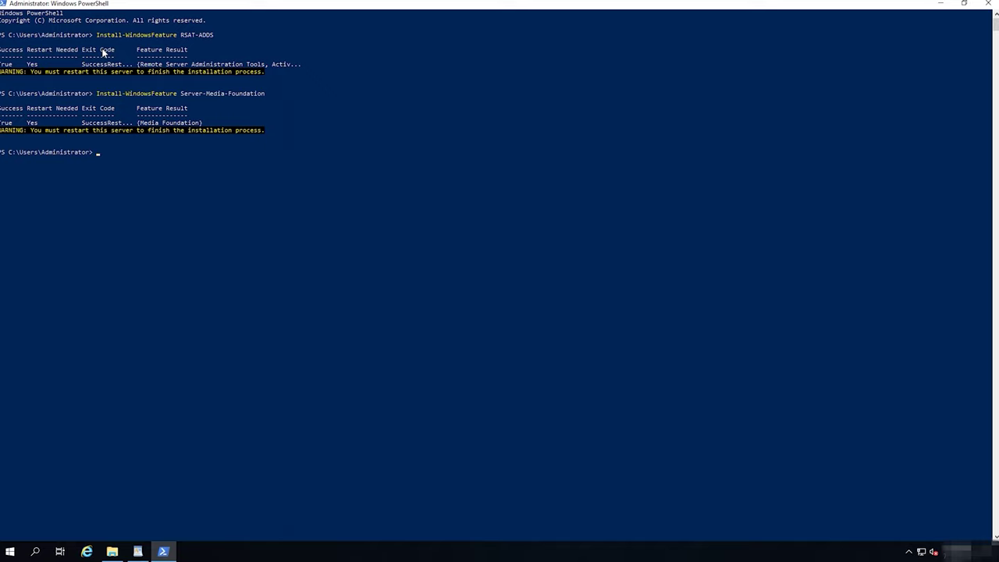
pyautogui.rightClick(99, 161)
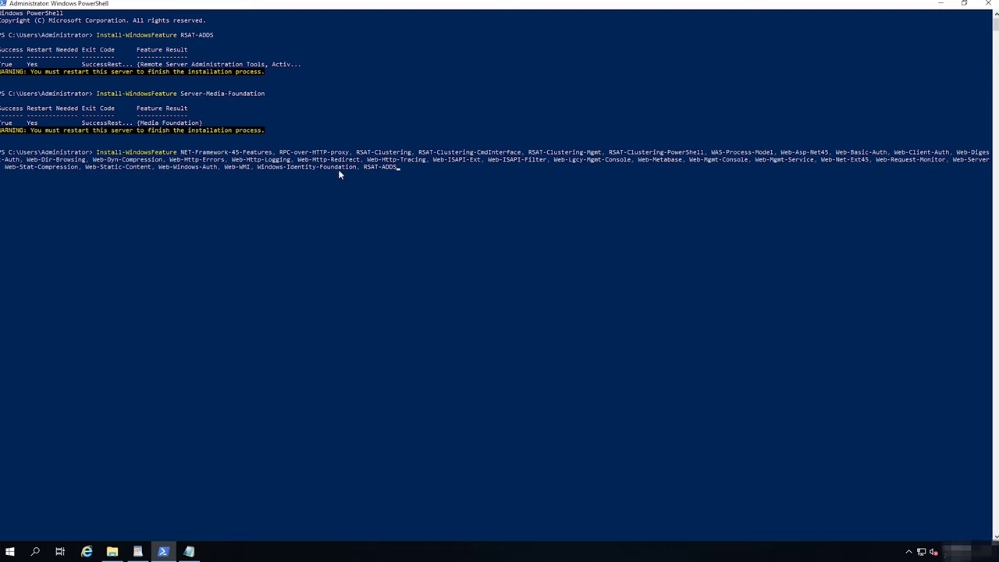
pyautogui.press('Return')
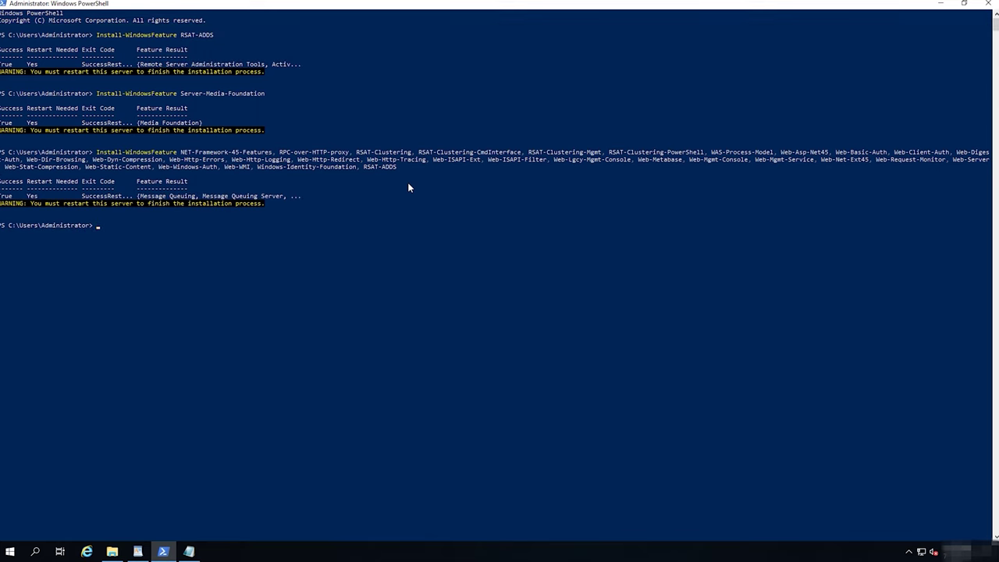
# Restart the server from the Start menu with reason Other (Planned).
pyautogui.click(10, 551)
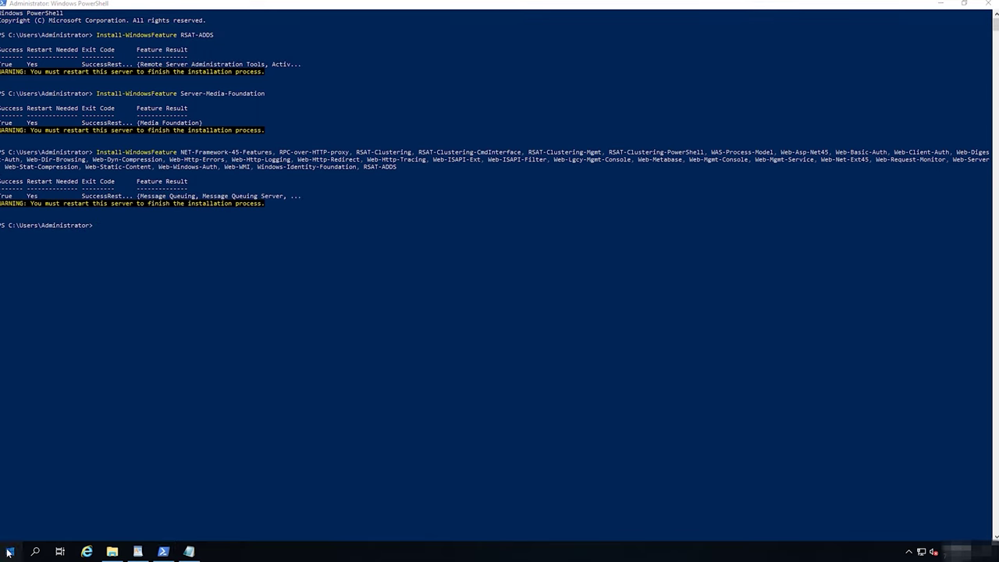
pyautogui.click(11, 528)
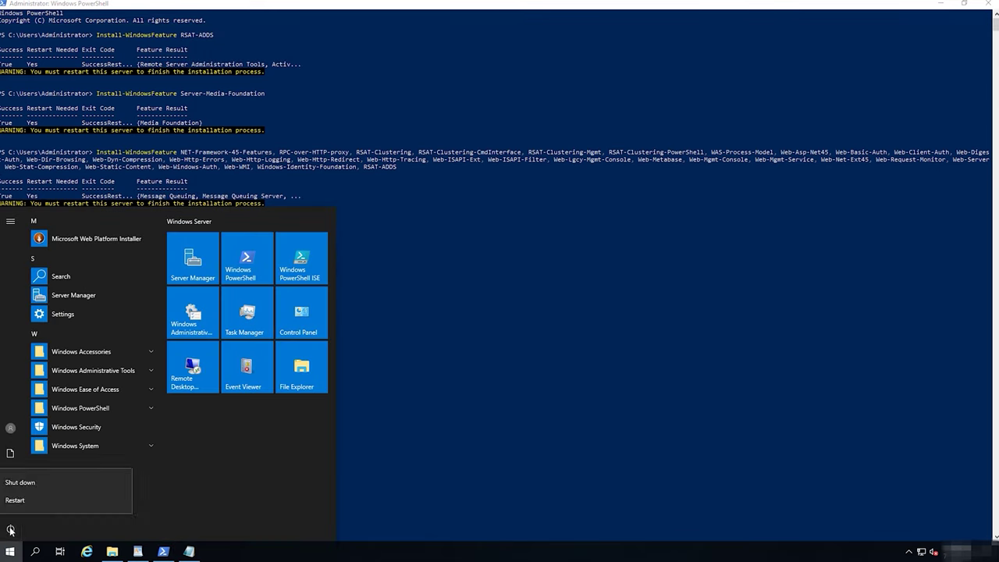
pyautogui.click(27, 507)
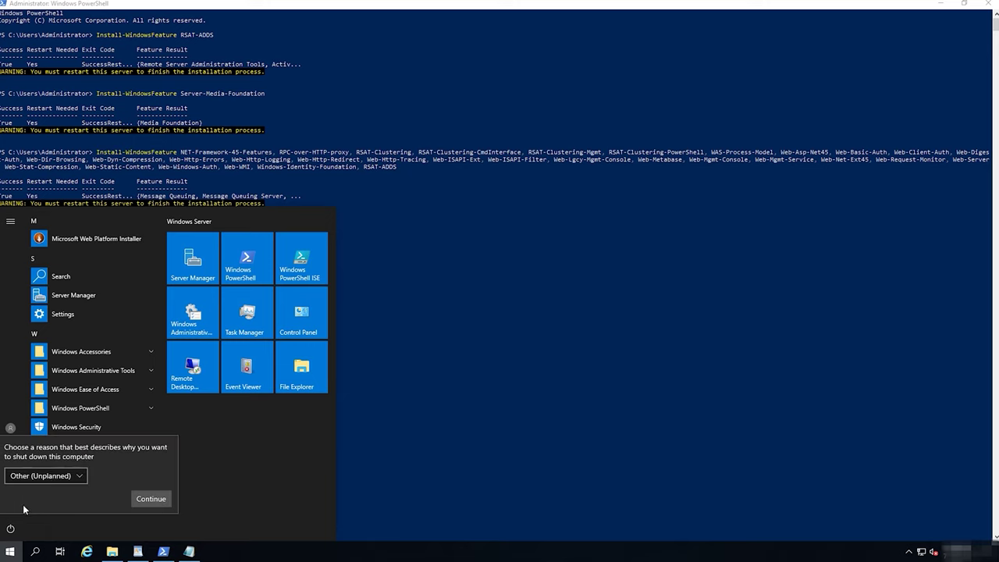
pyautogui.click(70, 476)
pyautogui.click(51, 413)
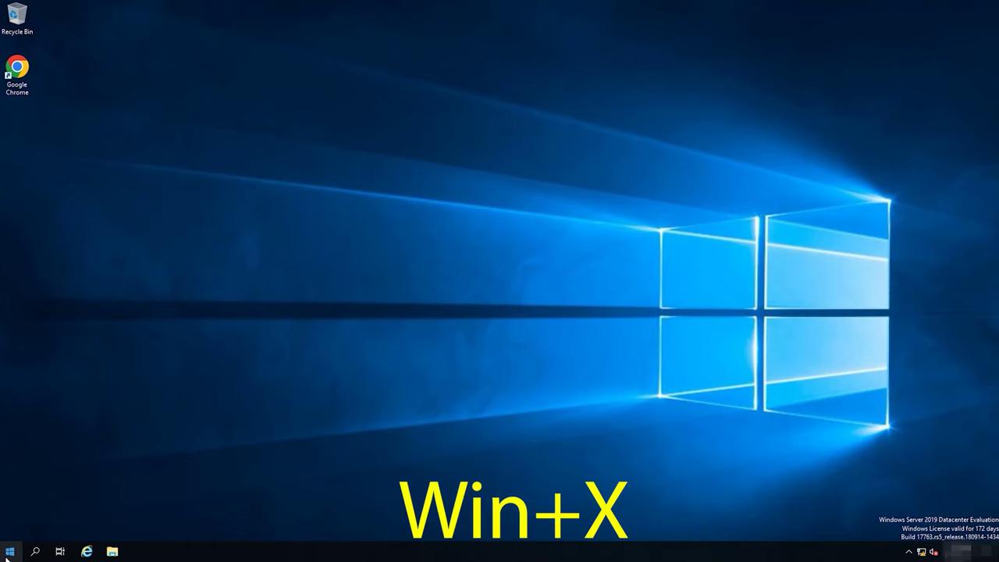
# Check that Ethernet0's IPv4 settings use preferred DNS server 192.168.13.162, then close them with OK.
pyautogui.press('super+x')
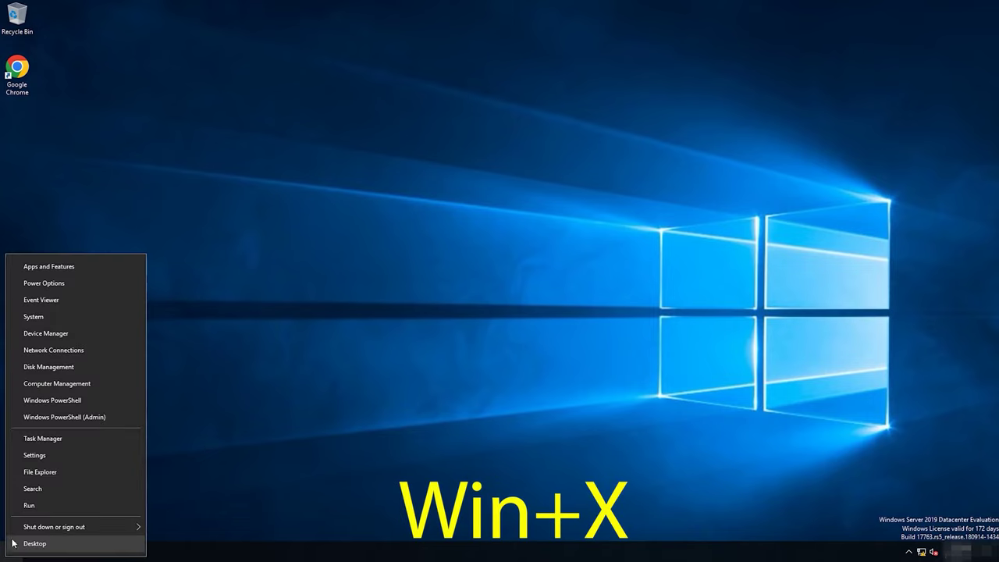
pyautogui.click(61, 350)
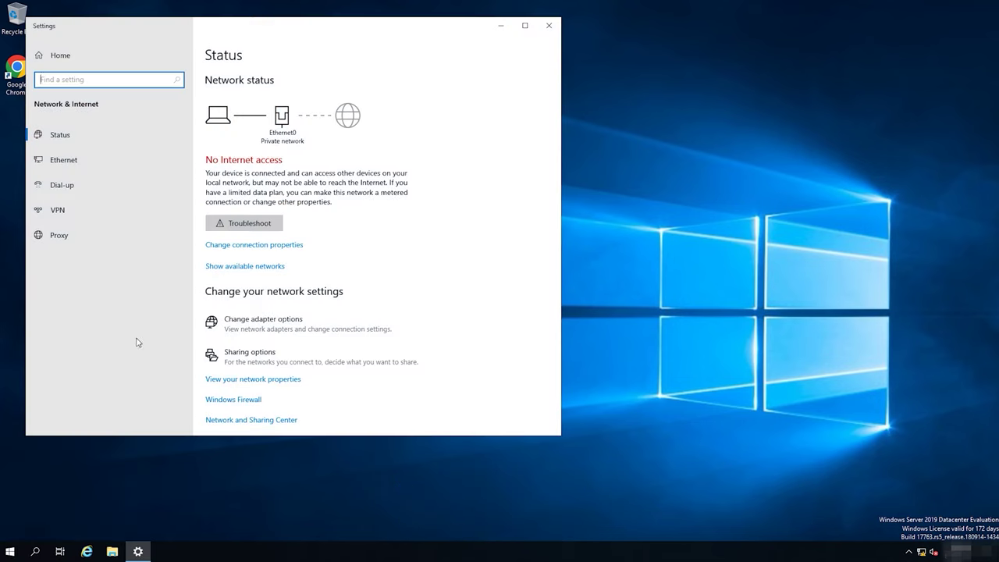
pyautogui.click(288, 326)
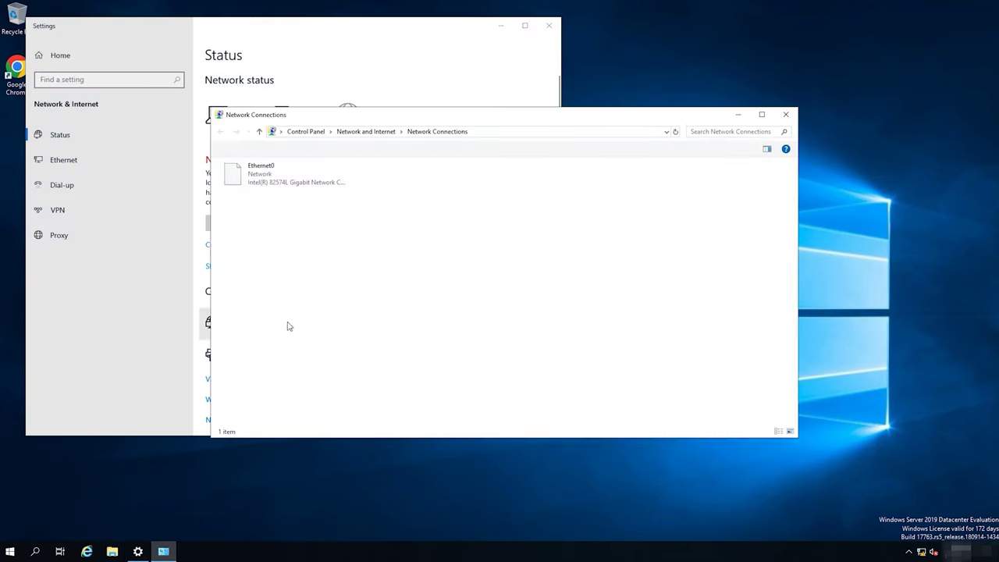
pyautogui.click(277, 181)
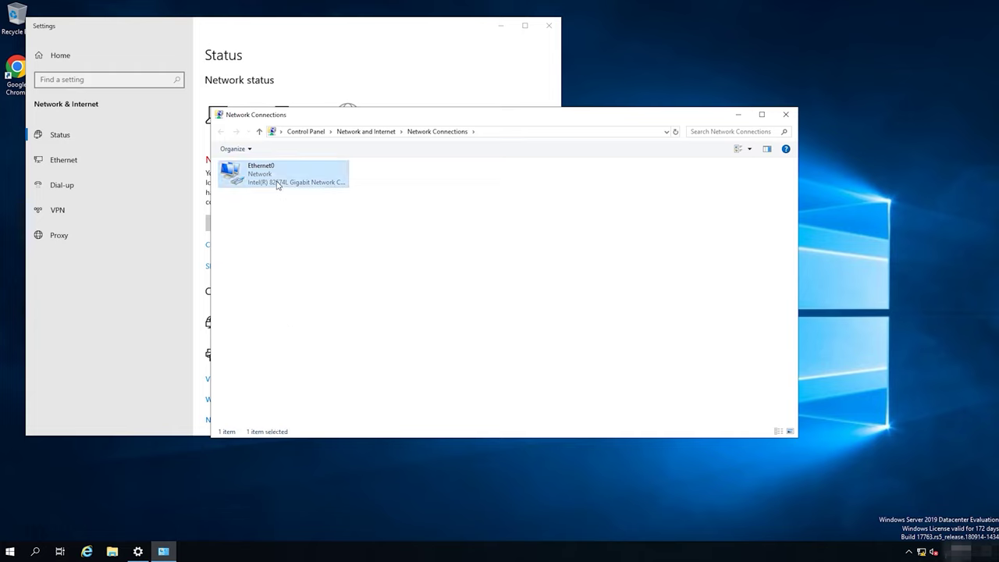
pyautogui.rightClick(277, 182)
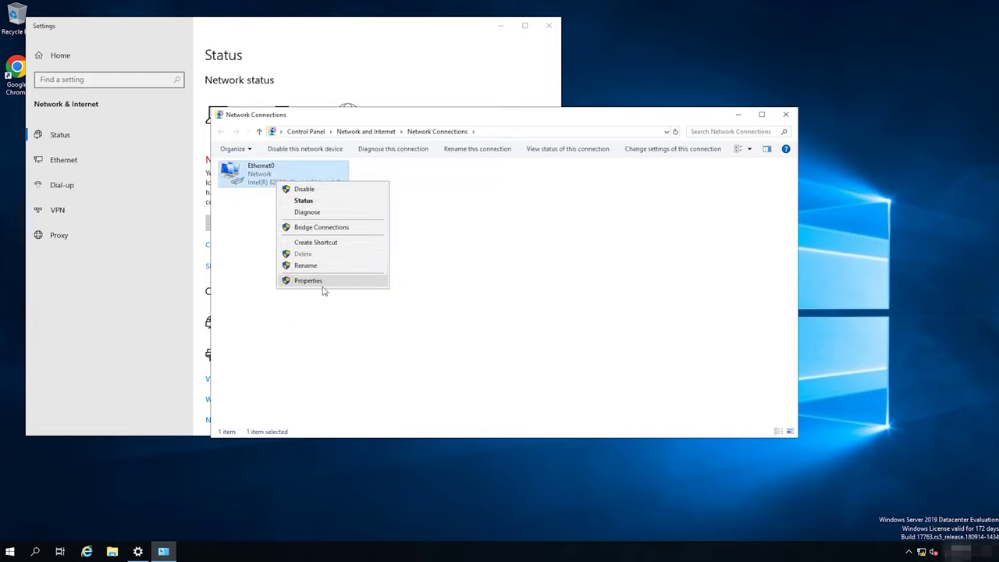
pyautogui.click(322, 283)
pyautogui.click(318, 270)
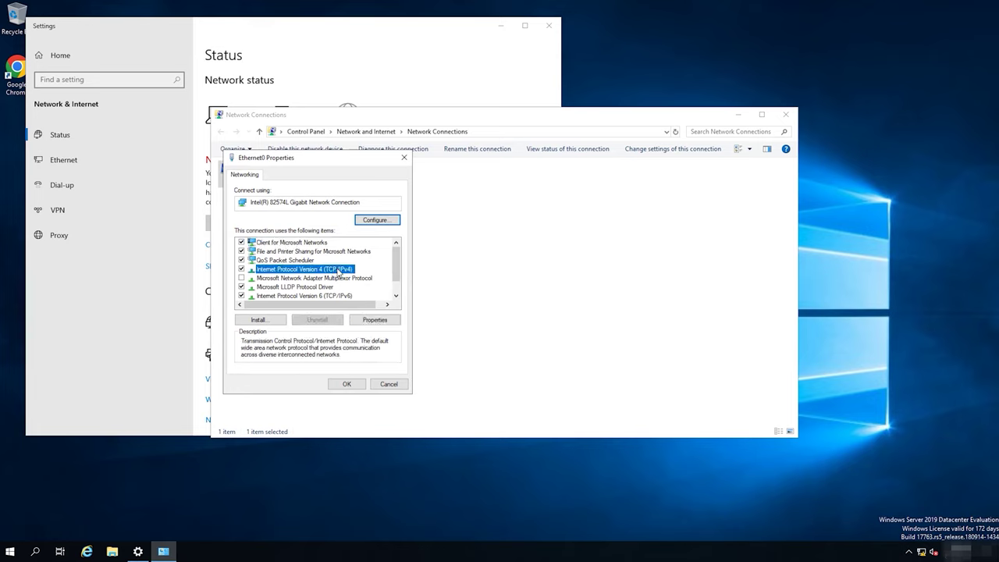
pyautogui.click(375, 321)
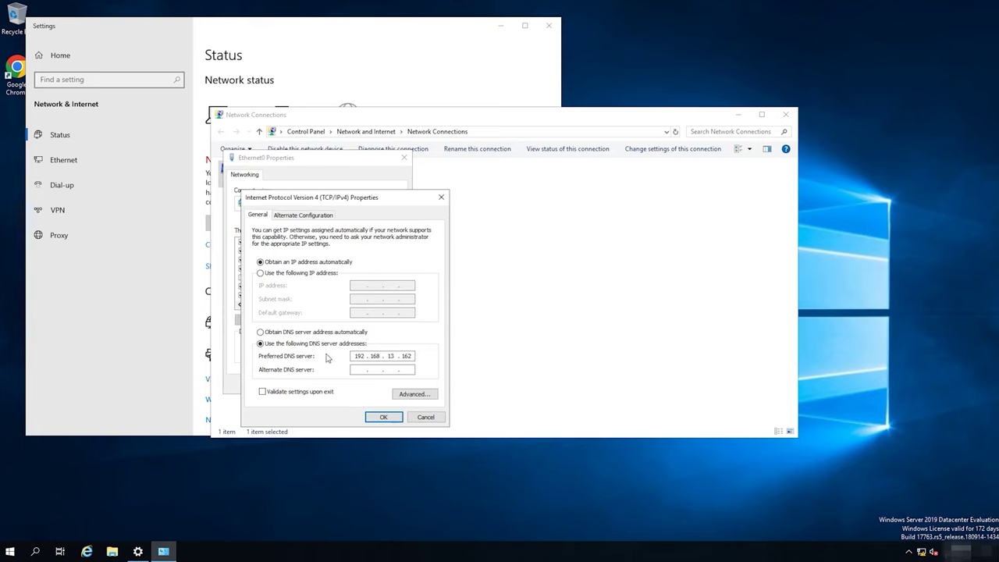
pyautogui.doubleClick(353, 357)
pyautogui.doubleClick(406, 356)
pyautogui.click(404, 356)
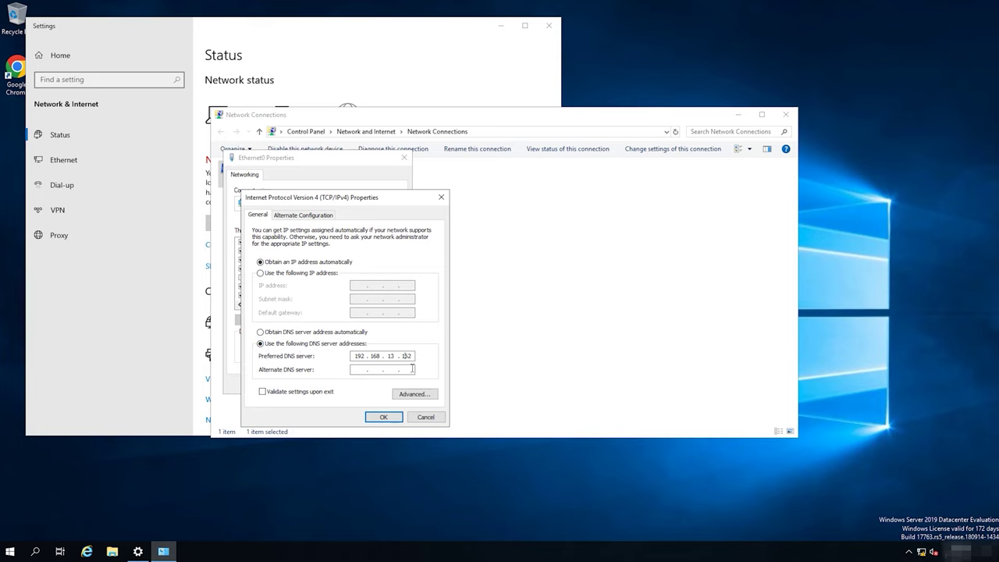
pyautogui.click(383, 417)
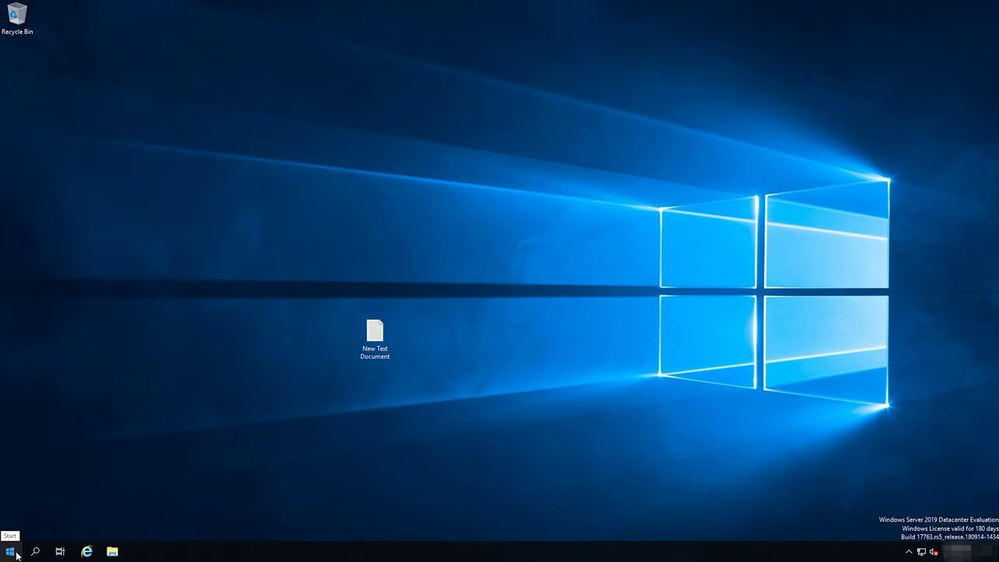
# Open System Properties on the Computer Name tab via System info.
pyautogui.rightClick(14, 553)
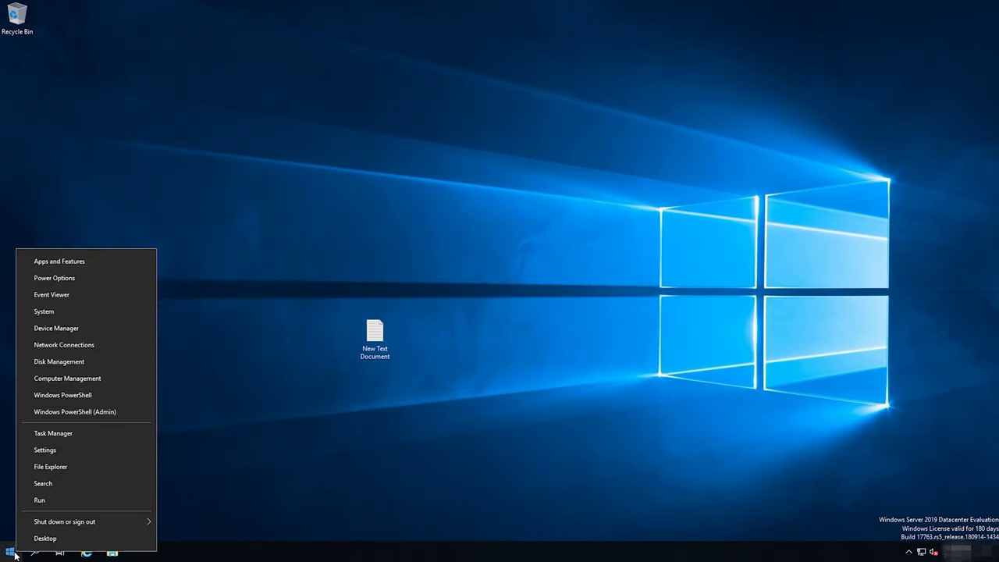
pyautogui.click(53, 311)
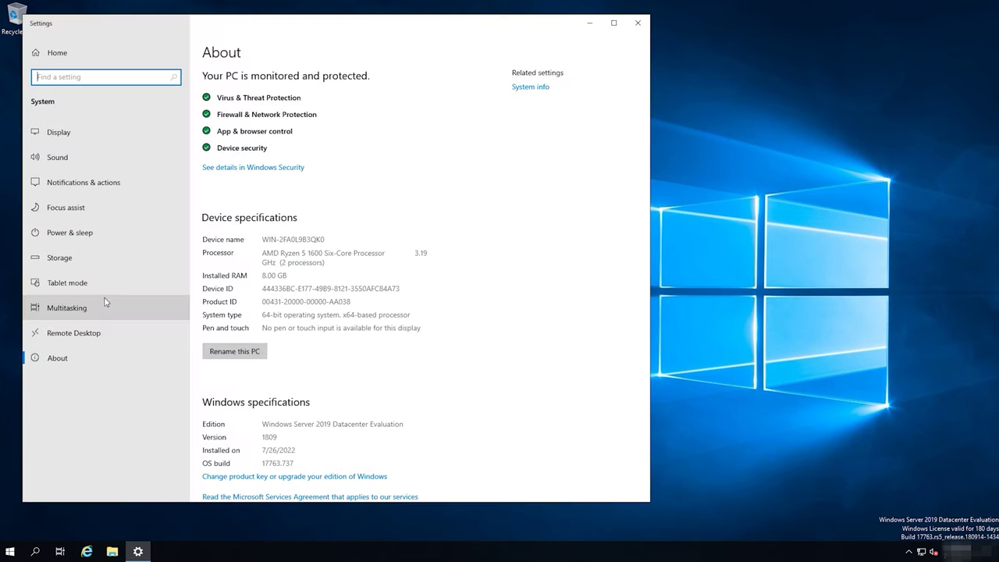
pyautogui.click(533, 88)
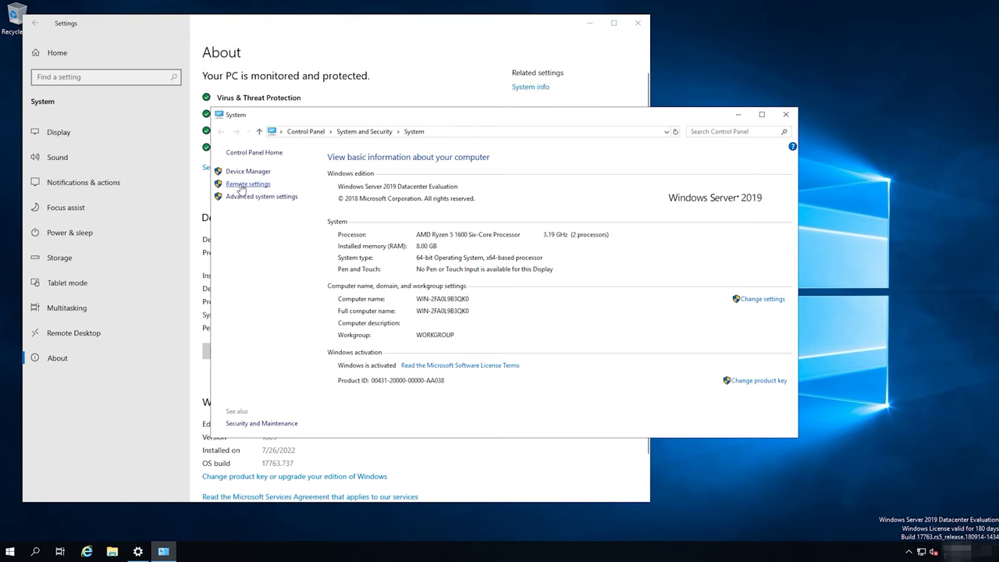
pyautogui.click(248, 184)
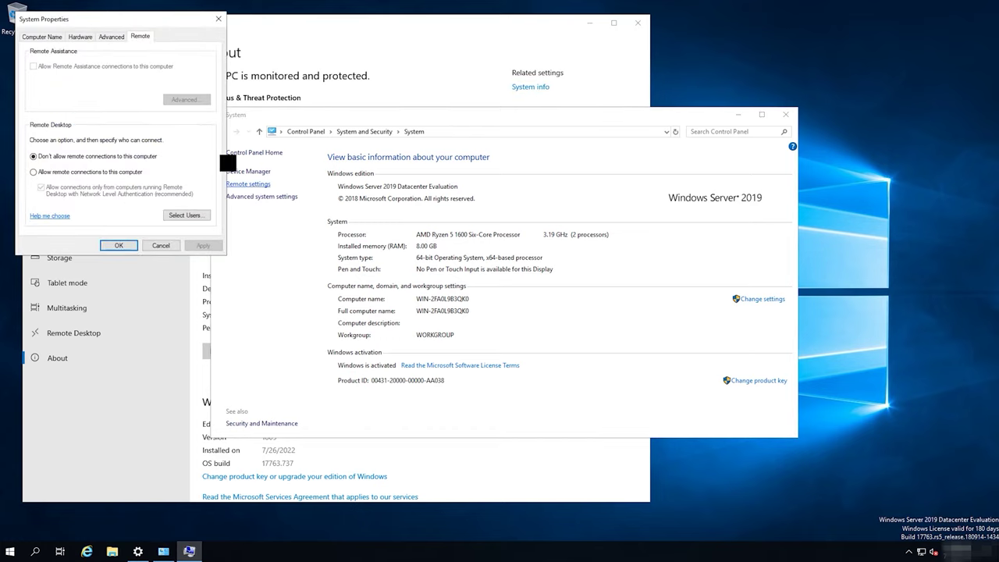
pyautogui.click(47, 39)
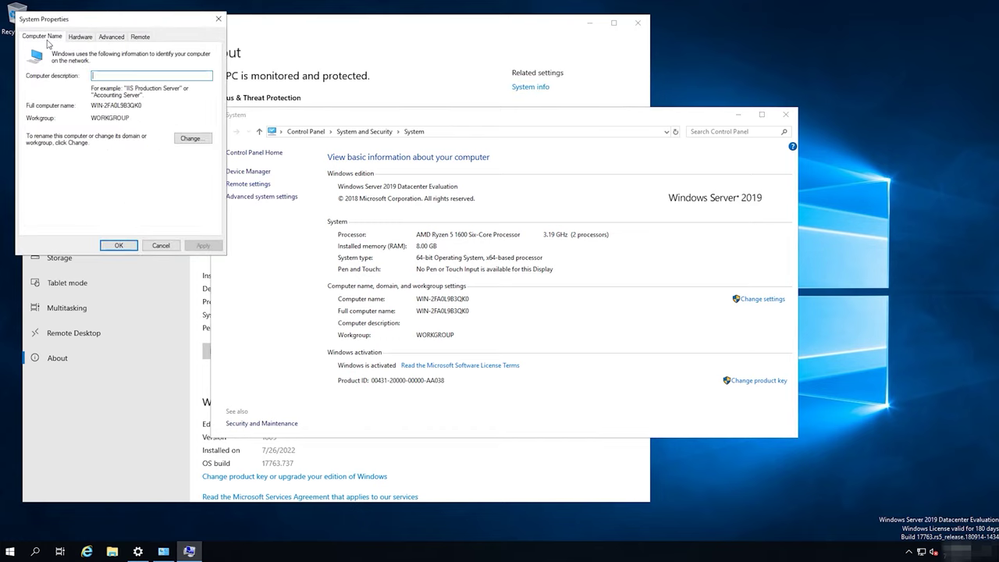
# Rename the computer to vexpc and join domain hetmansoftware.com using the domain account's credentials.
pyautogui.click(192, 139)
pyautogui.write('vexpc')
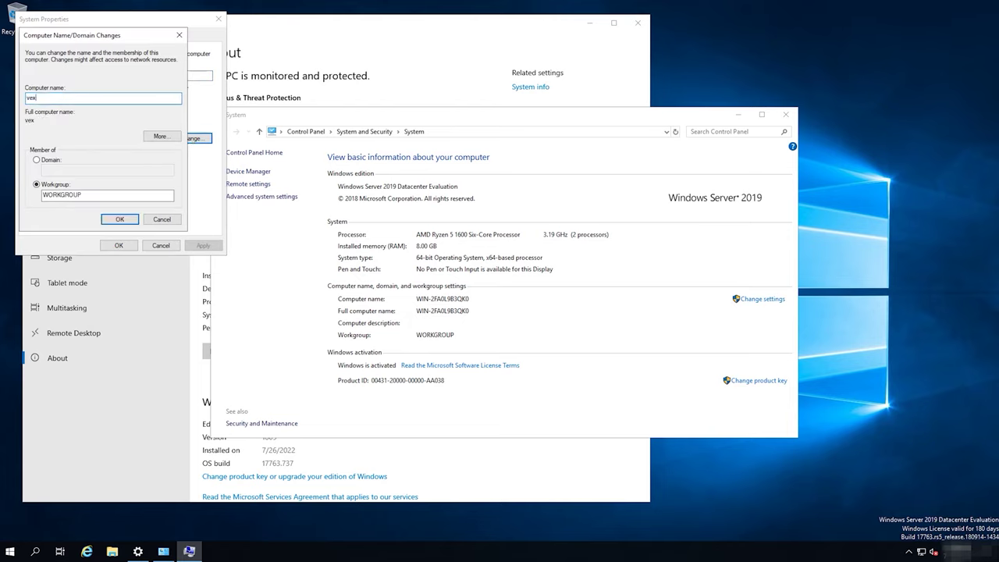
pyautogui.click(37, 160)
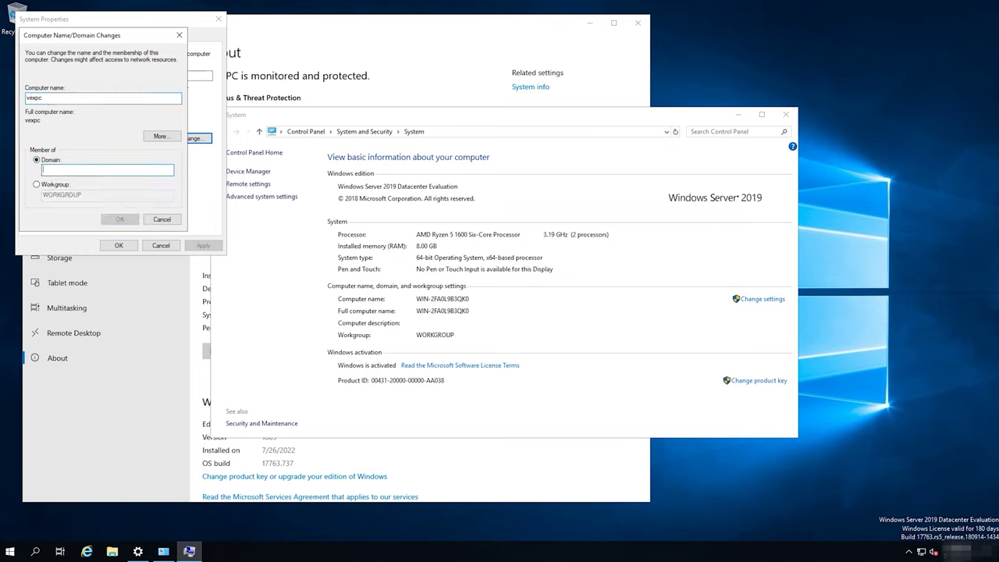
pyautogui.write('hetmansoftware.com')
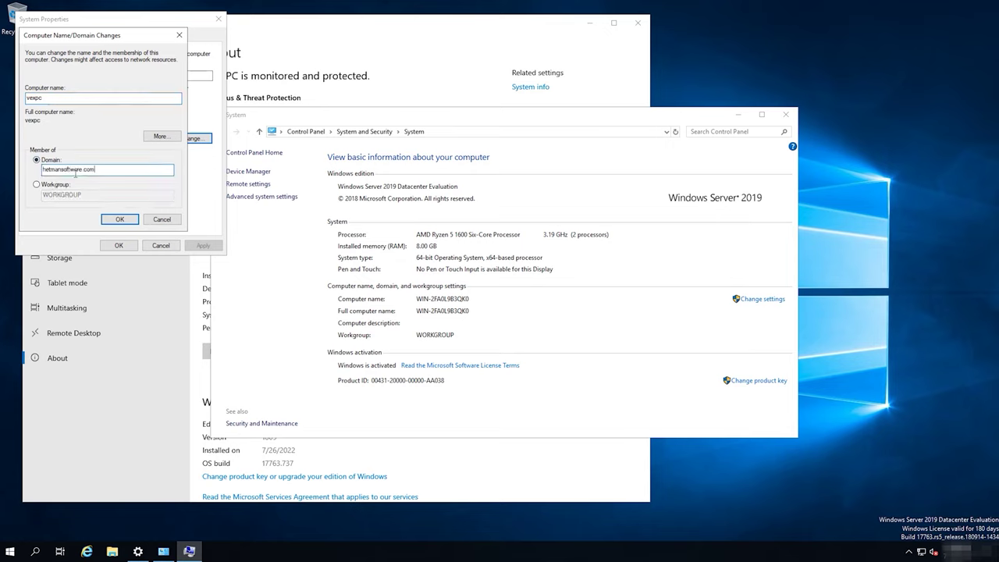
pyautogui.click(121, 220)
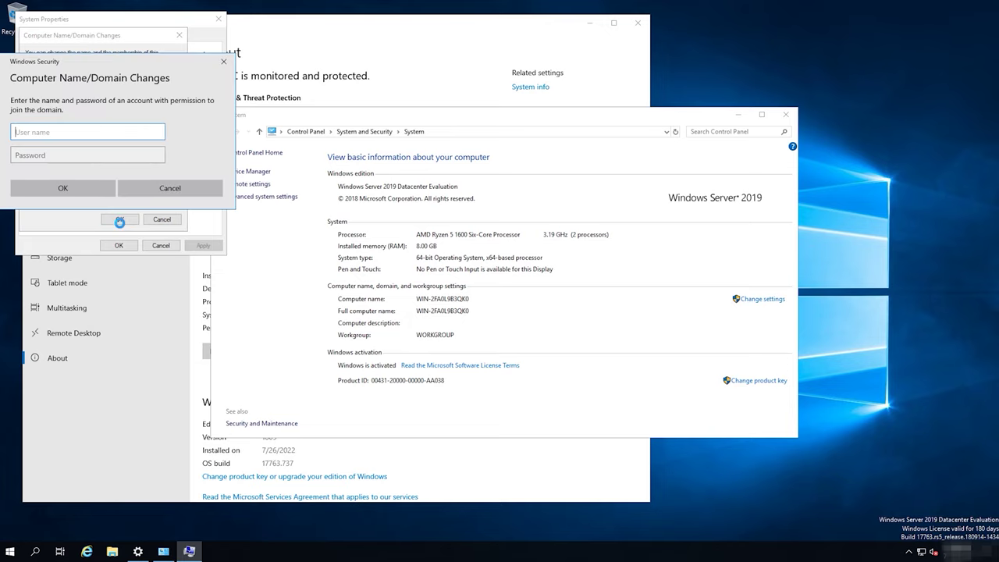
pyautogui.write('vw')
pyautogui.click(48, 153)
pyautogui.write('************')
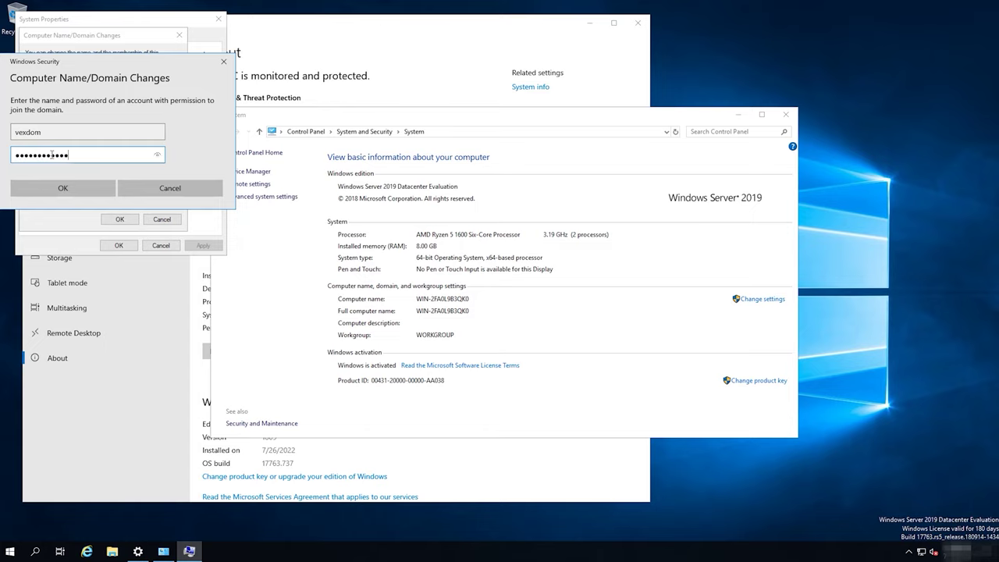
pyautogui.click(50, 187)
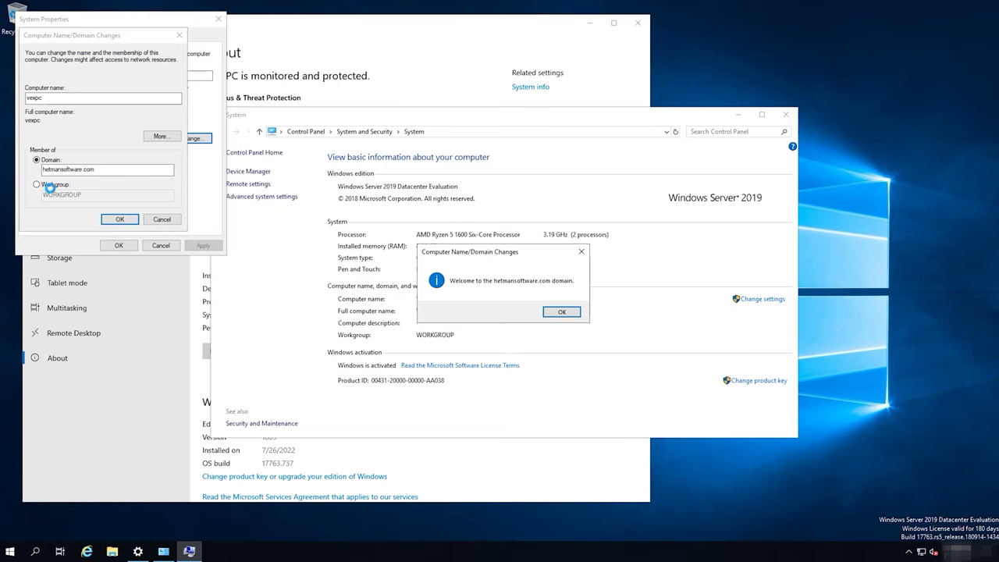
# Acknowledge the domain welcome and restart notices, then close System Properties.
pyautogui.click(564, 313)
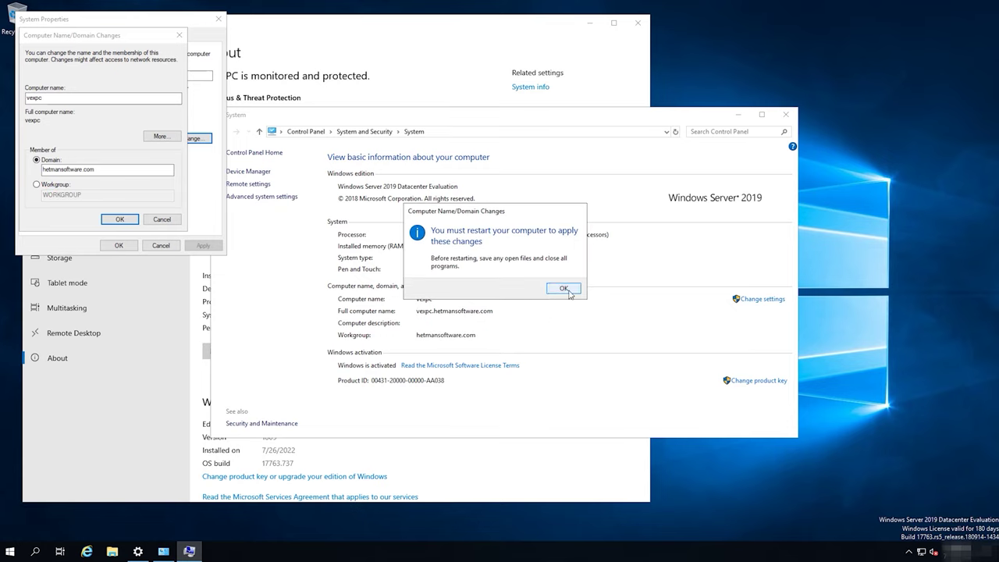
pyautogui.click(564, 289)
pyautogui.click(120, 247)
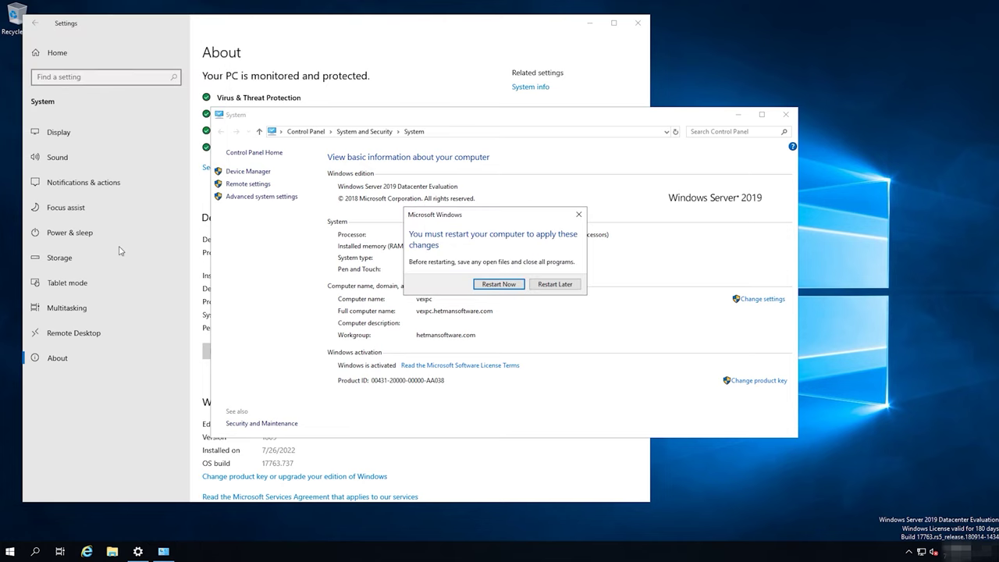
# Restart now, then sign in as Other user with the domain account's user name and password.
pyautogui.click(504, 287)
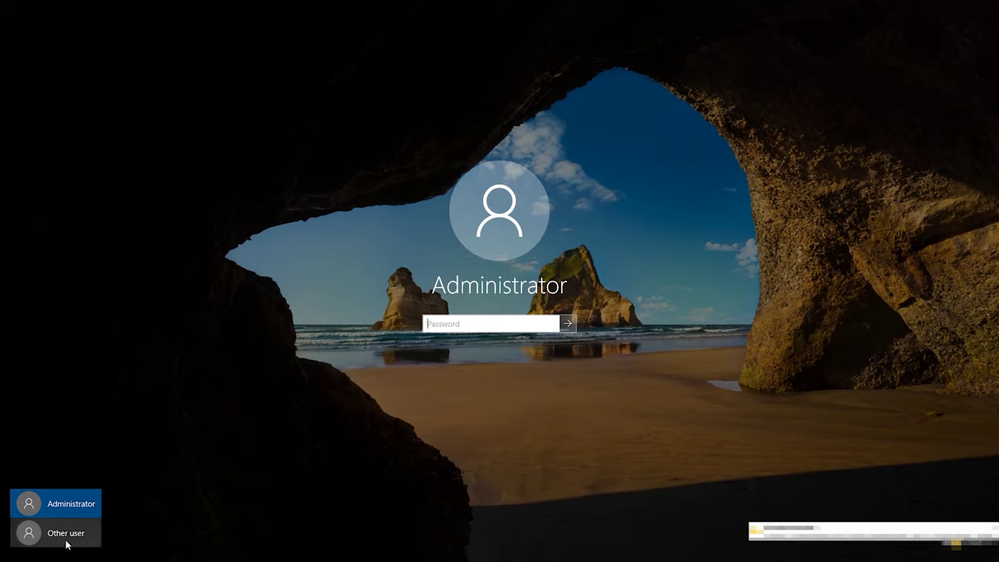
pyautogui.click(67, 541)
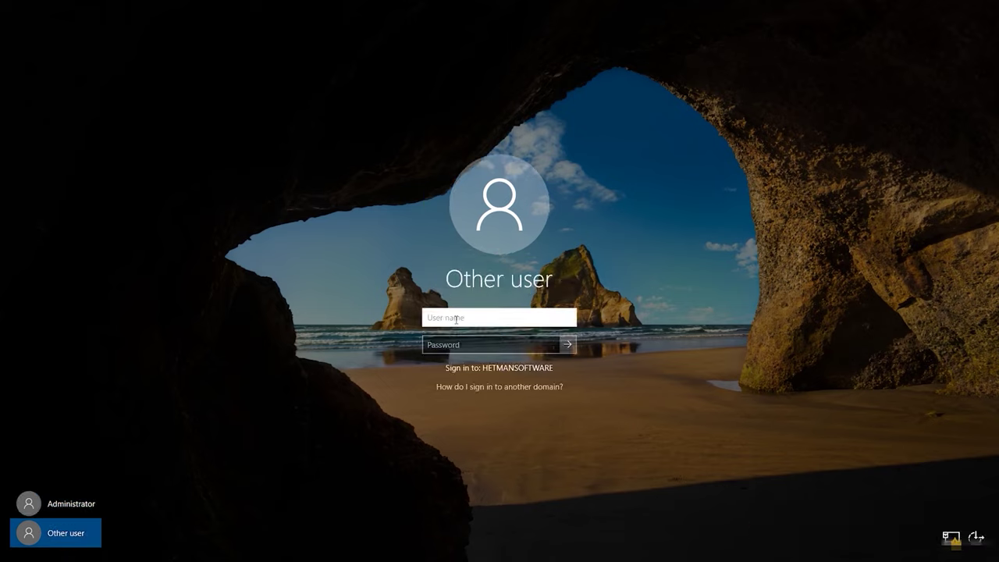
pyautogui.write('vexdom')
pyautogui.click(458, 345)
pyautogui.write('****')
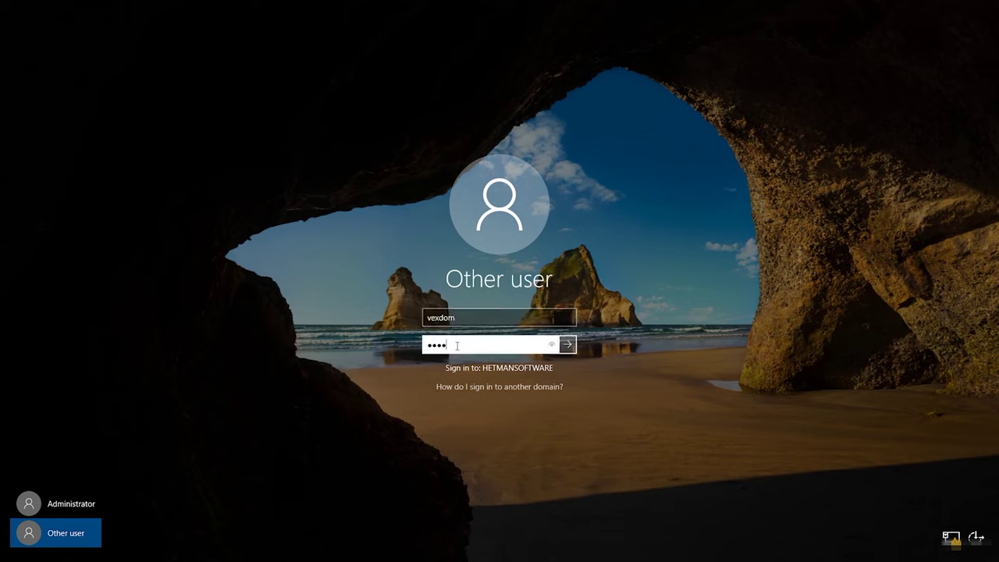
pyautogui.write('********')
pyautogui.click(570, 348)
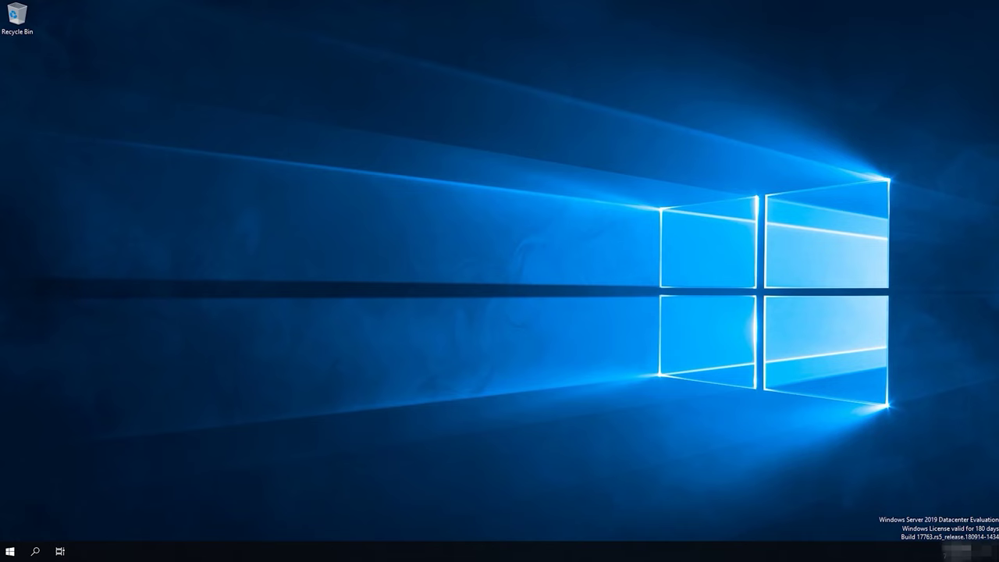
# Mount the ExchangeServer2019-x64-CU12 ISO from drive E: as DVD Drive F:, then launch PowerShell (Admin).
pyautogui.press('super+e')
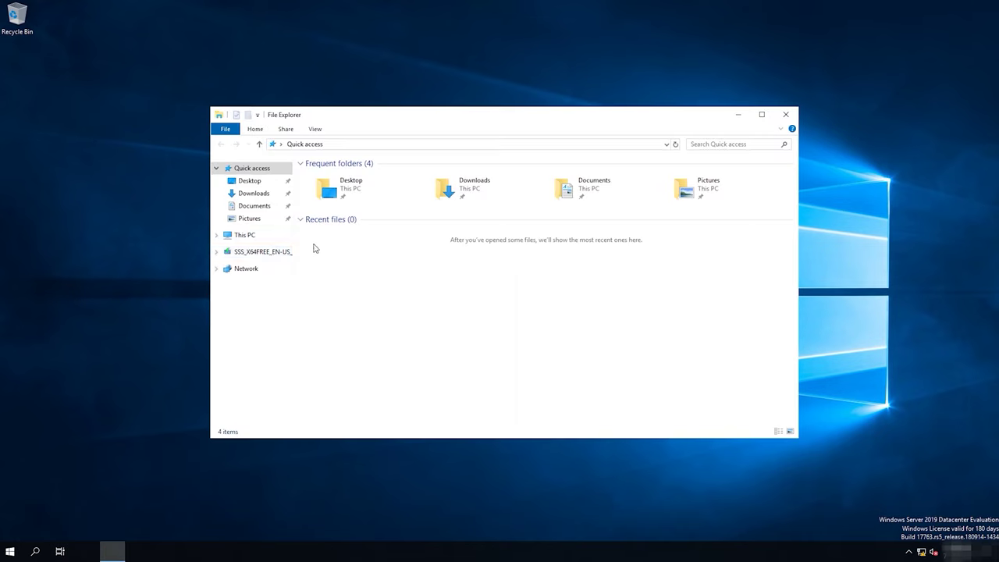
pyautogui.click(254, 253)
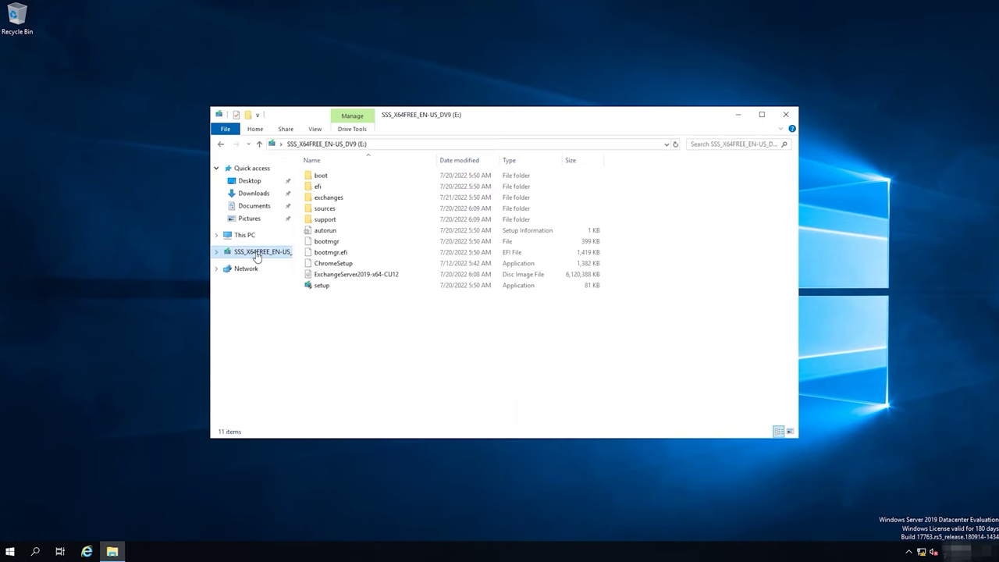
pyautogui.rightClick(363, 281)
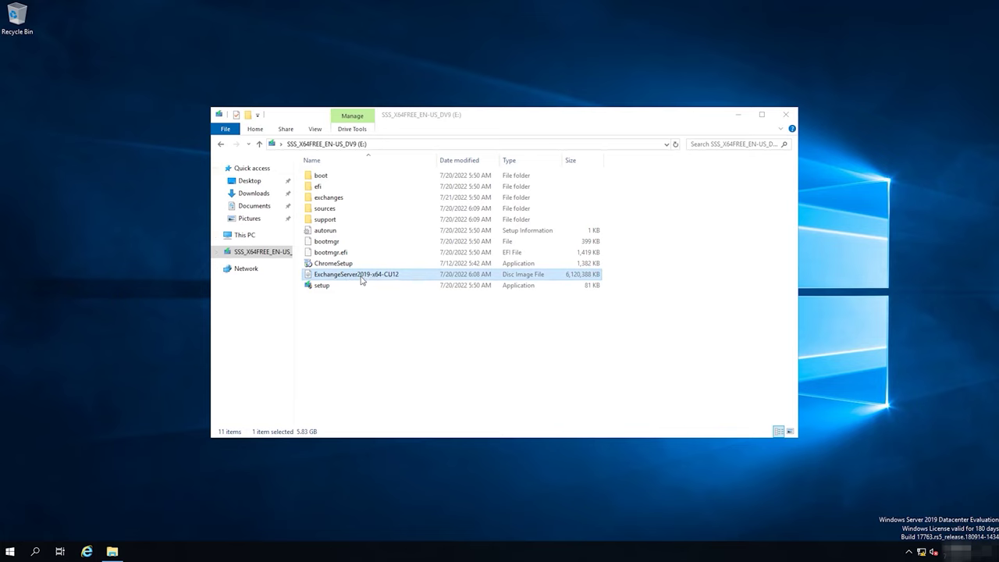
pyautogui.click(397, 287)
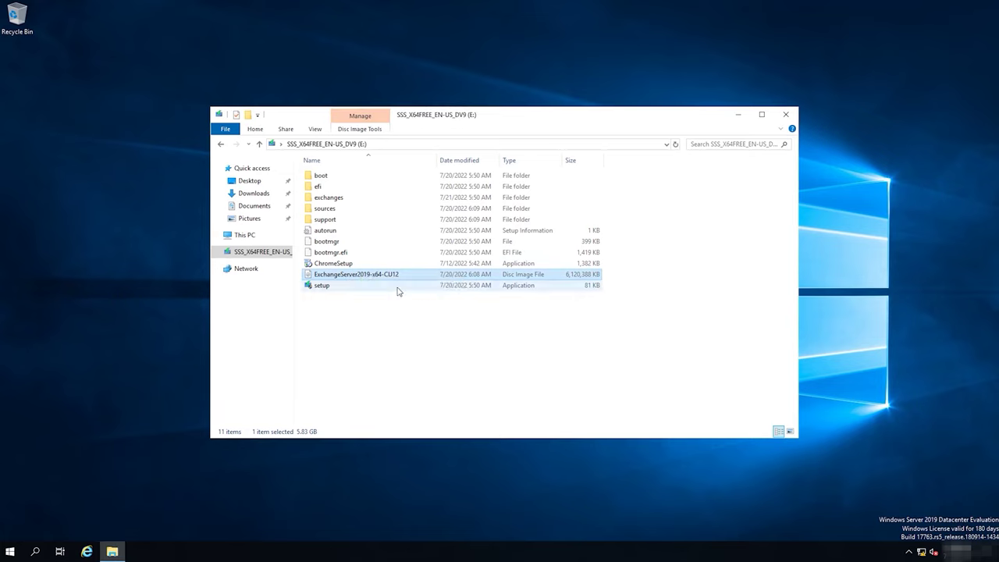
pyautogui.click(248, 235)
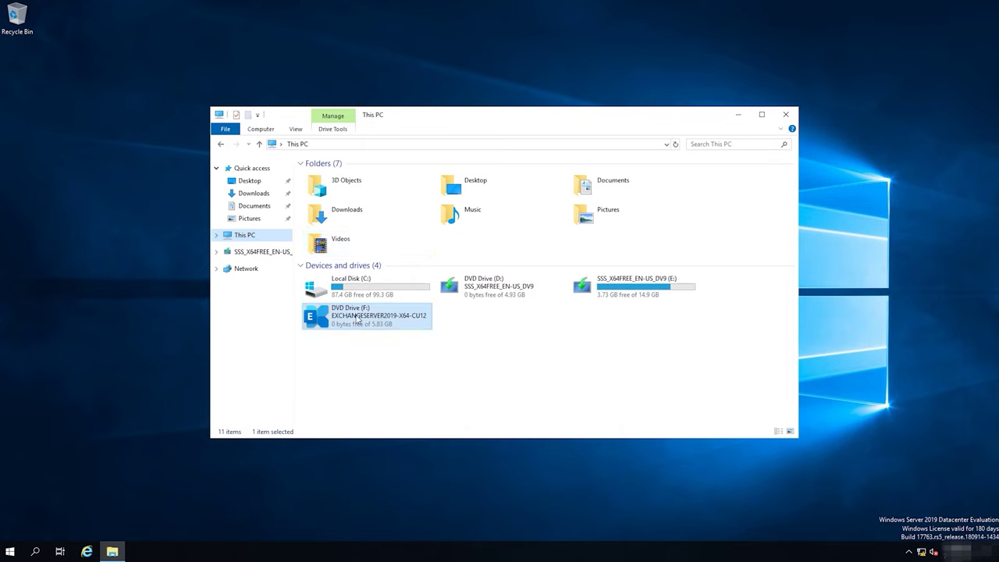
pyautogui.click(457, 331)
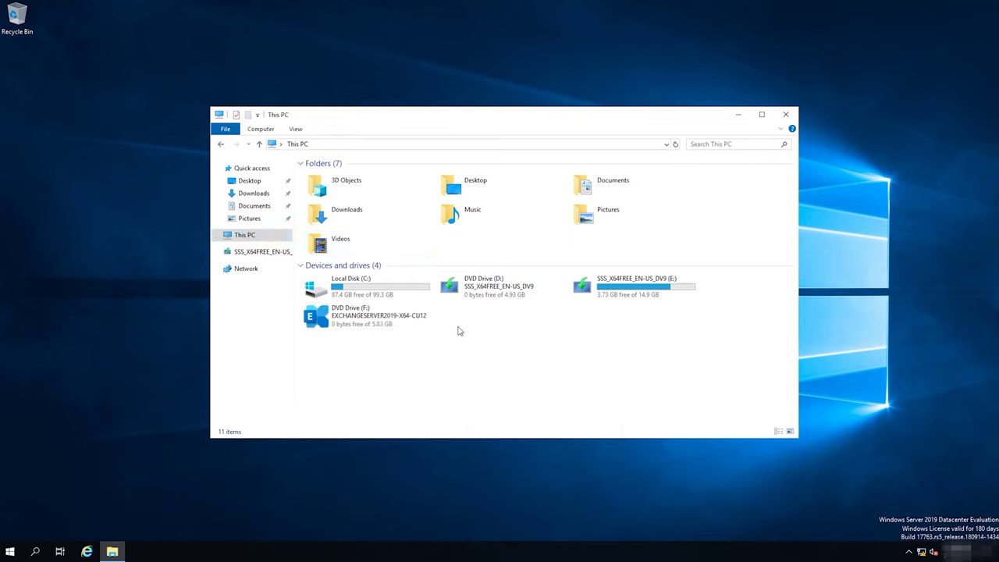
pyautogui.rightClick(12, 554)
pyautogui.click(67, 417)
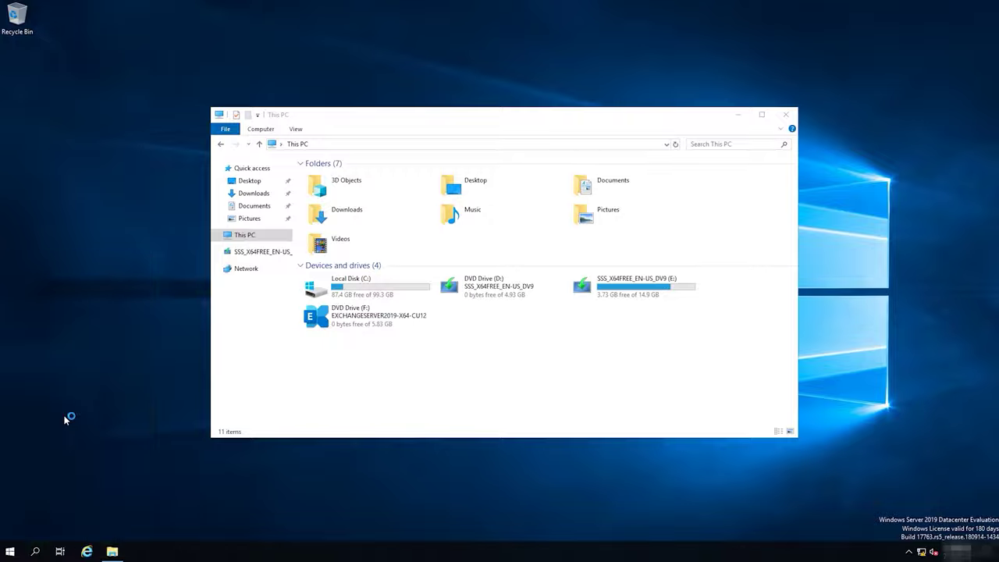
# Allow elevation and run .\Setup.exe /PrepareSchema /IAcceptExchangeServerLicenseTerms_DiagnosticDataON from F:\.
pyautogui.click(443, 343)
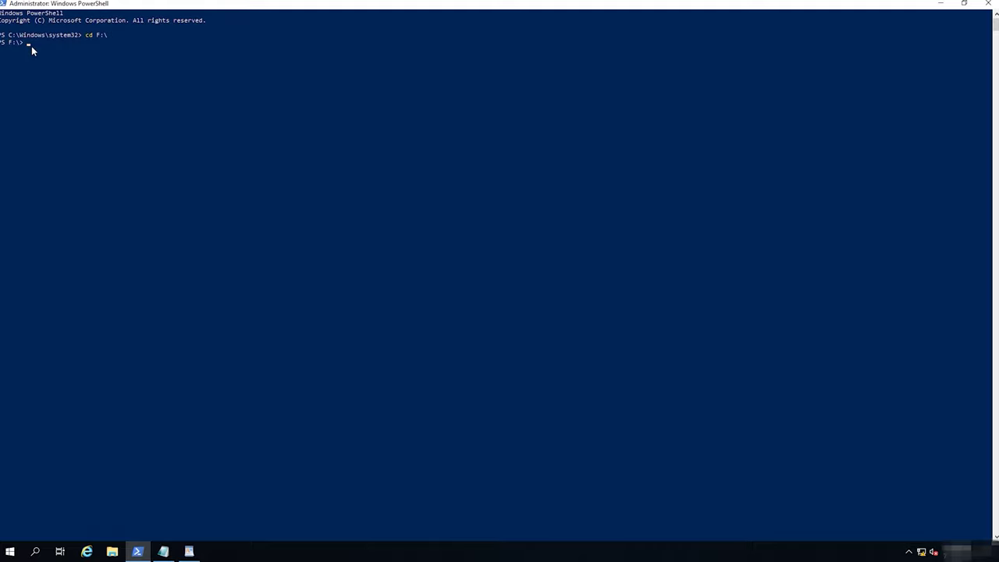
pyautogui.hotkey('ctrl', 'v')
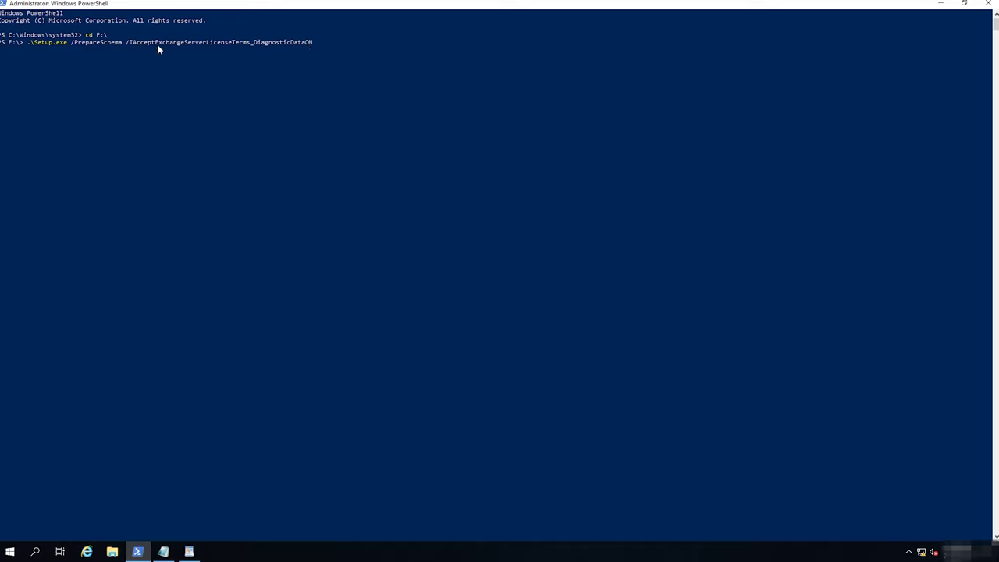
pyautogui.press('Return')
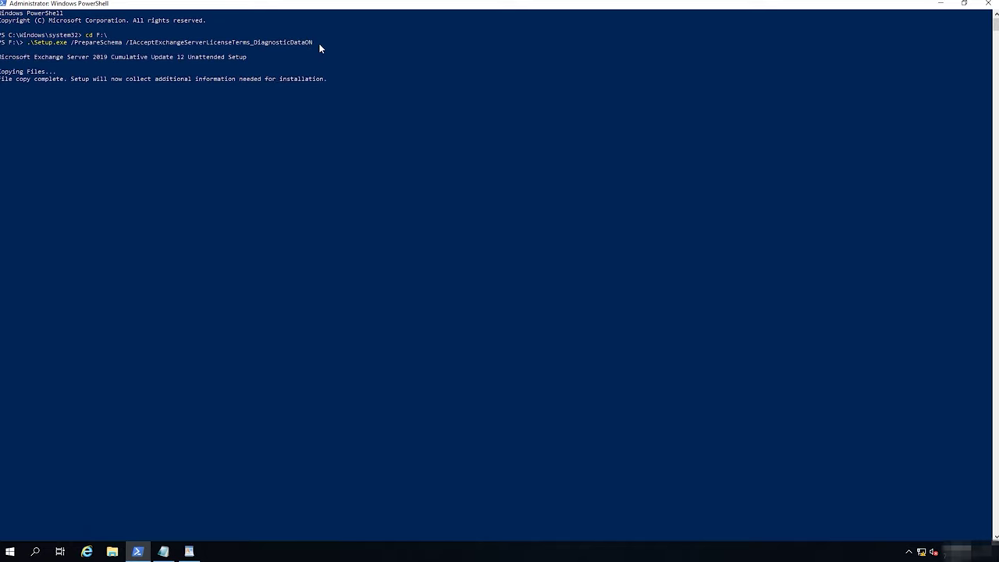
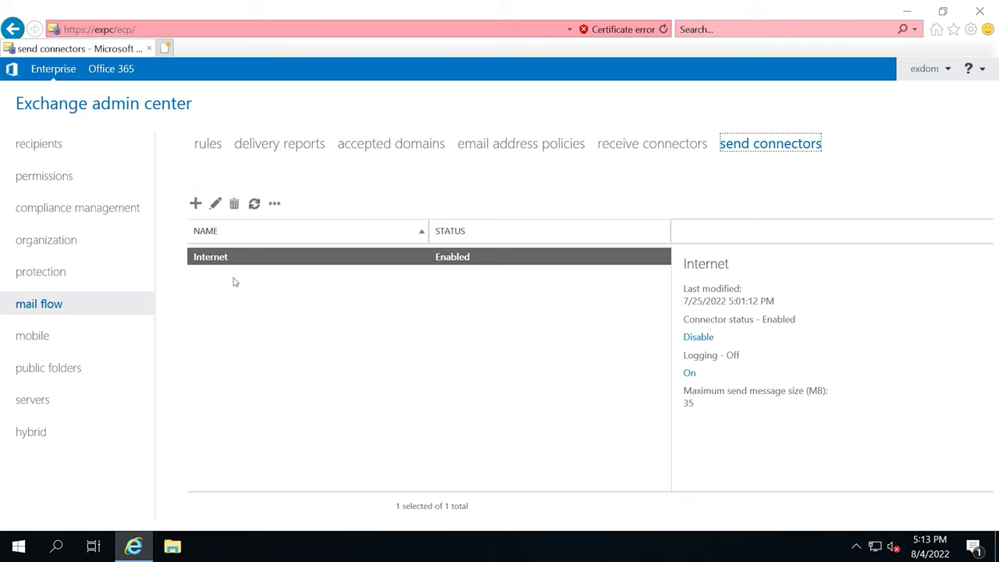
# Create a new Internet-type send connector named Internet1, keeping MX record routing.
pyautogui.click(195, 205)
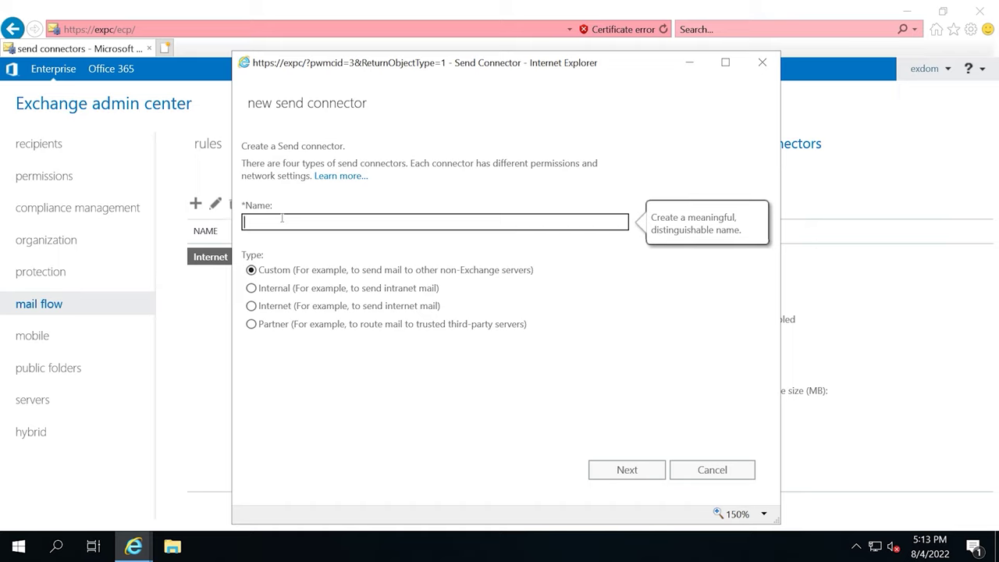
pyautogui.write('Internet1')
pyautogui.click(267, 311)
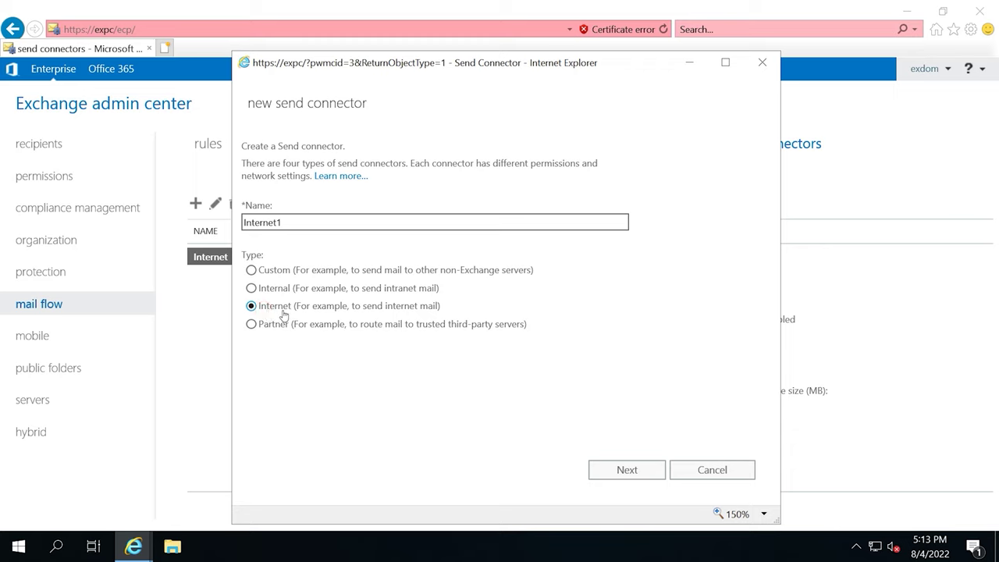
pyautogui.click(627, 469)
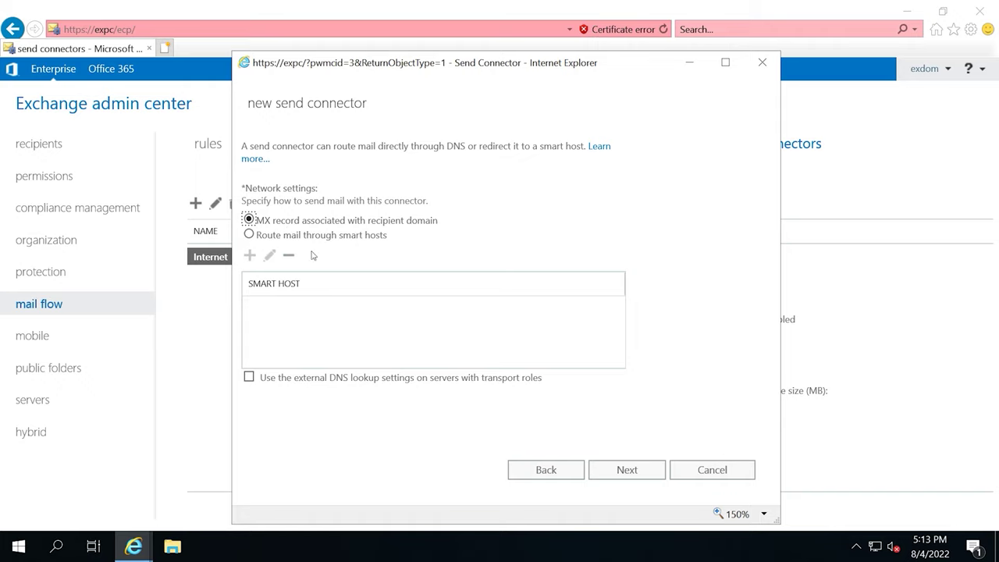
pyautogui.click(630, 475)
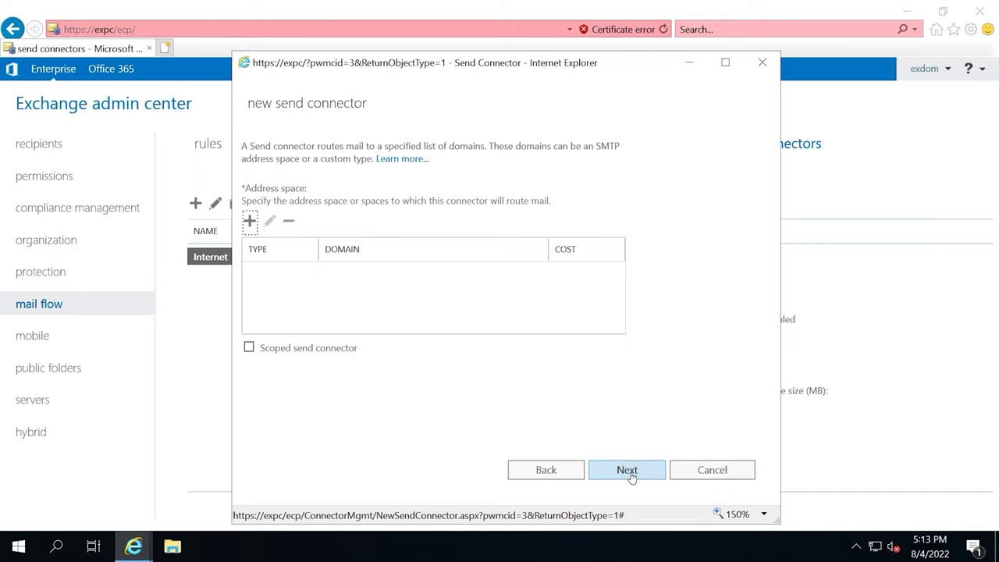
# Add an address space entry with FQDN * to the Internet1 connector.
pyautogui.click(250, 221)
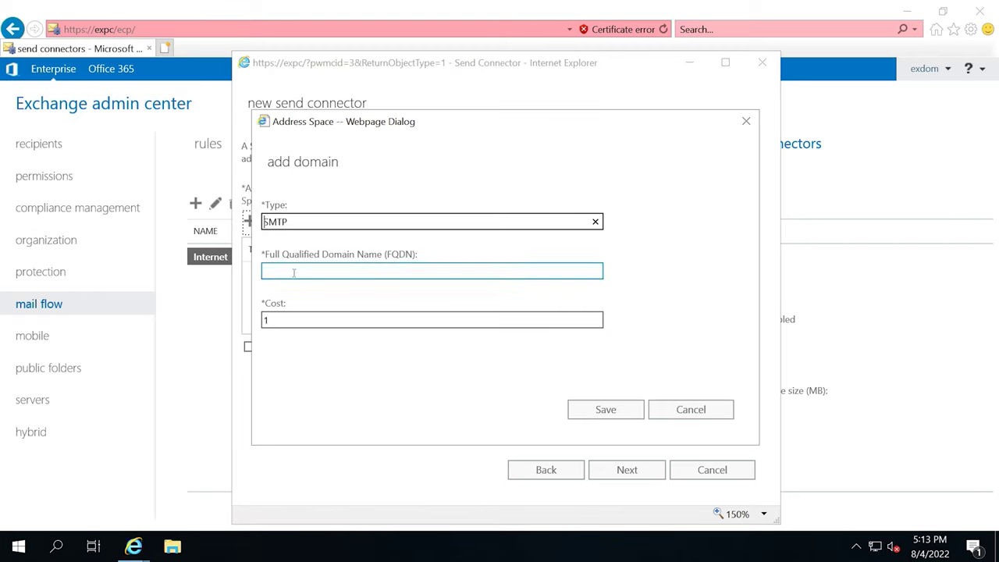
pyautogui.click(294, 272)
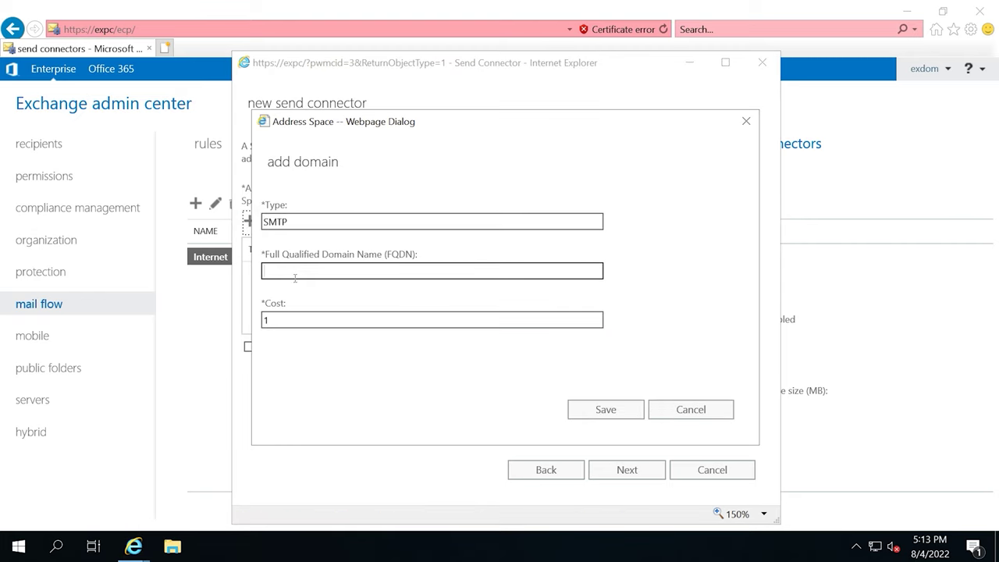
pyautogui.write('*')
pyautogui.click(606, 412)
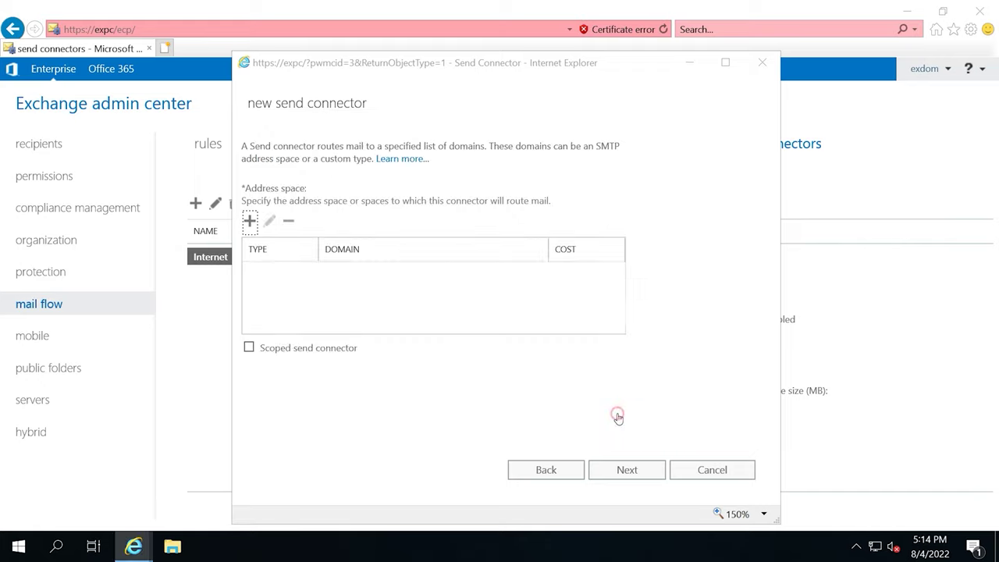
pyautogui.click(625, 472)
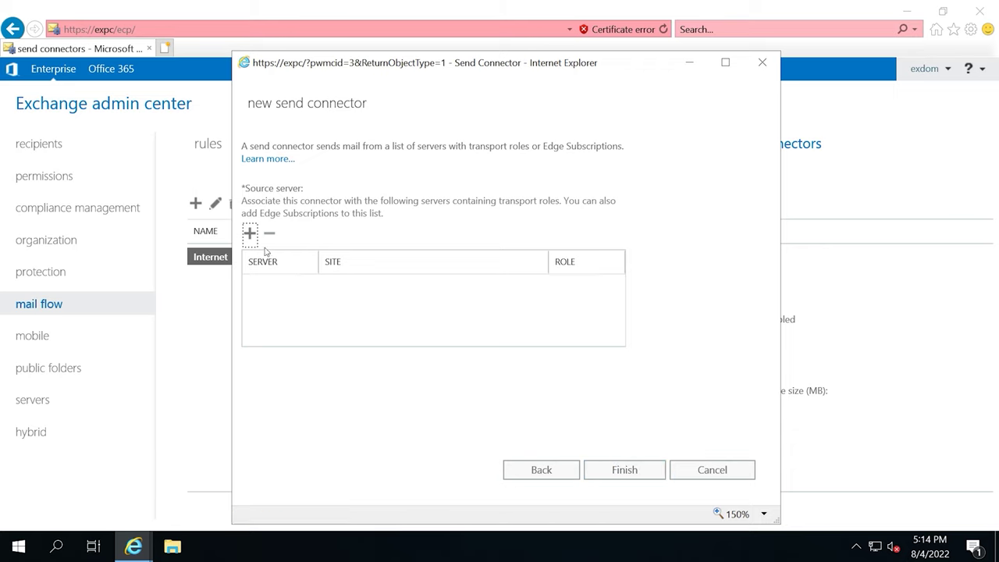
# Add EXPC as the source server and finish the Internet1 send connector.
pyautogui.click(250, 232)
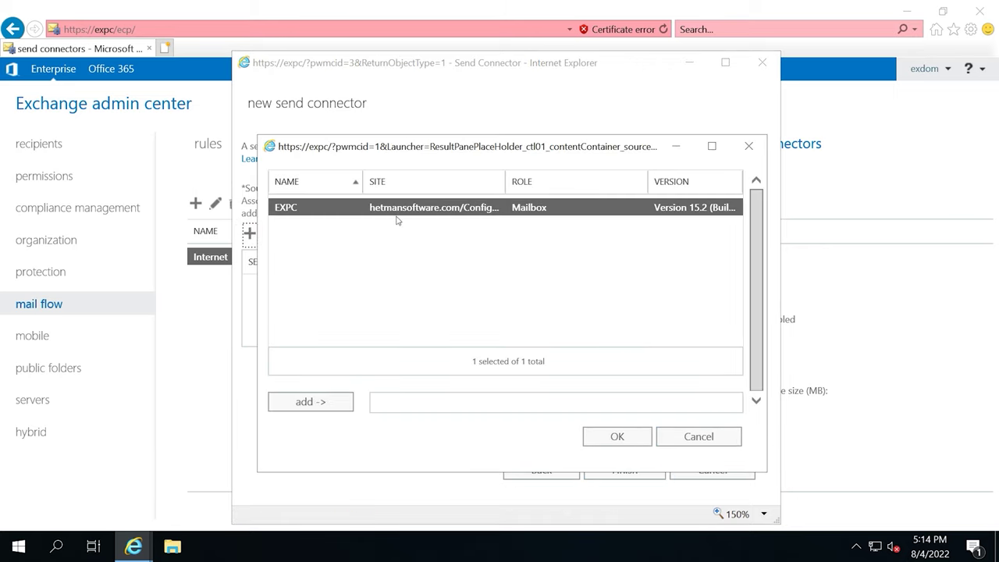
pyautogui.click(614, 436)
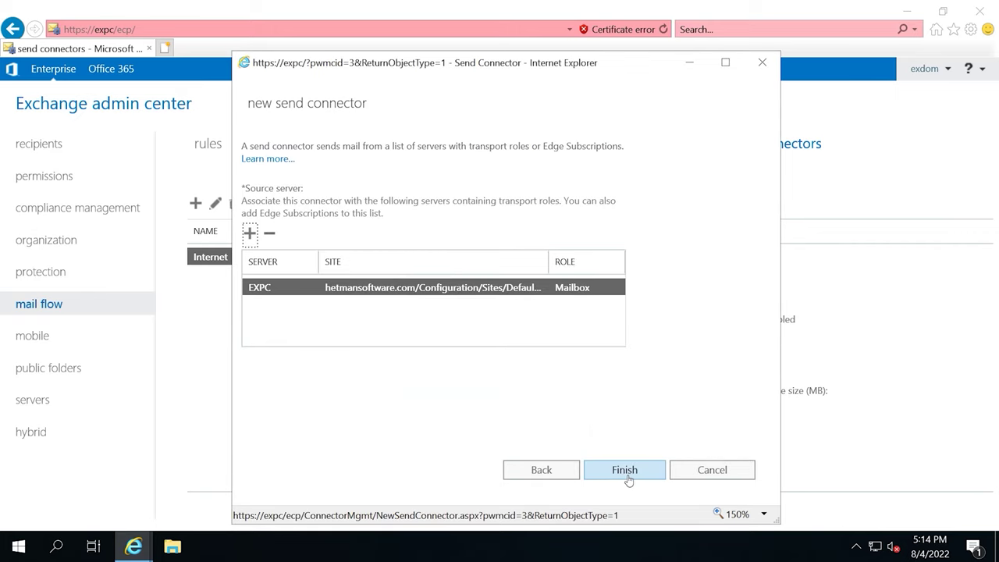
pyautogui.click(627, 475)
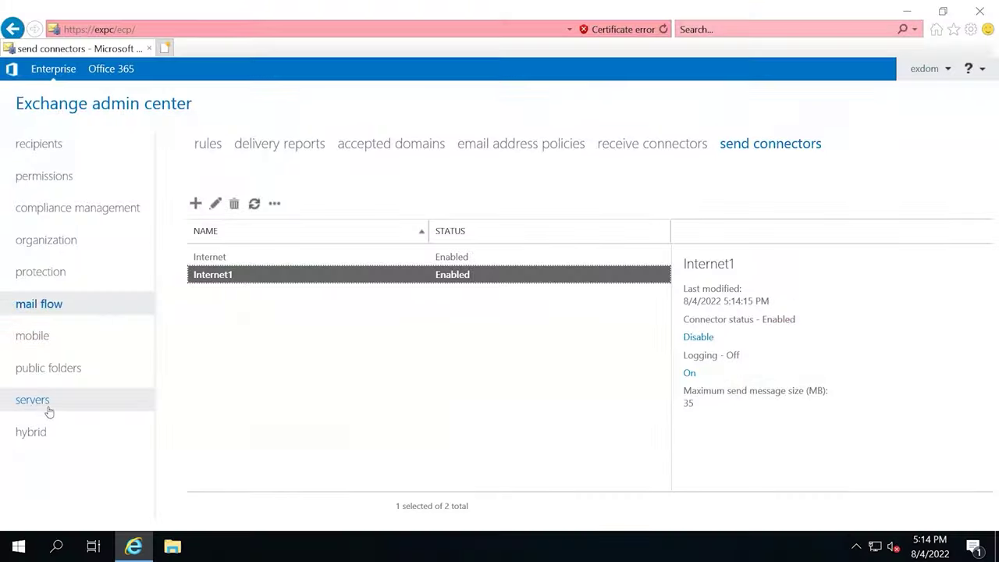
# Save EXPC's Outlook Anywhere hosts as mail.hetmansoftware.com (external) and expc.hetmansoftware.com (internal).
pyautogui.click(43, 401)
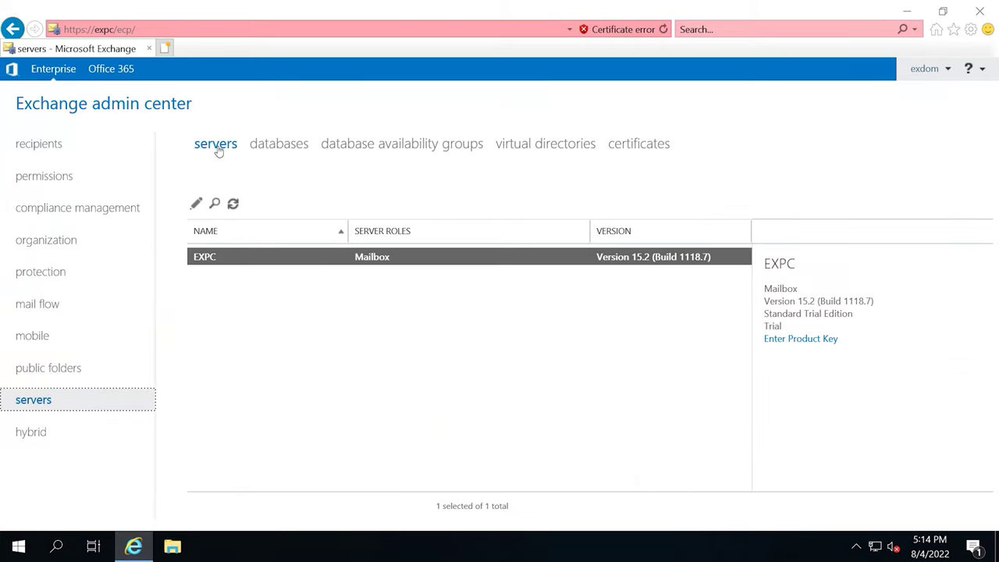
pyautogui.click(194, 207)
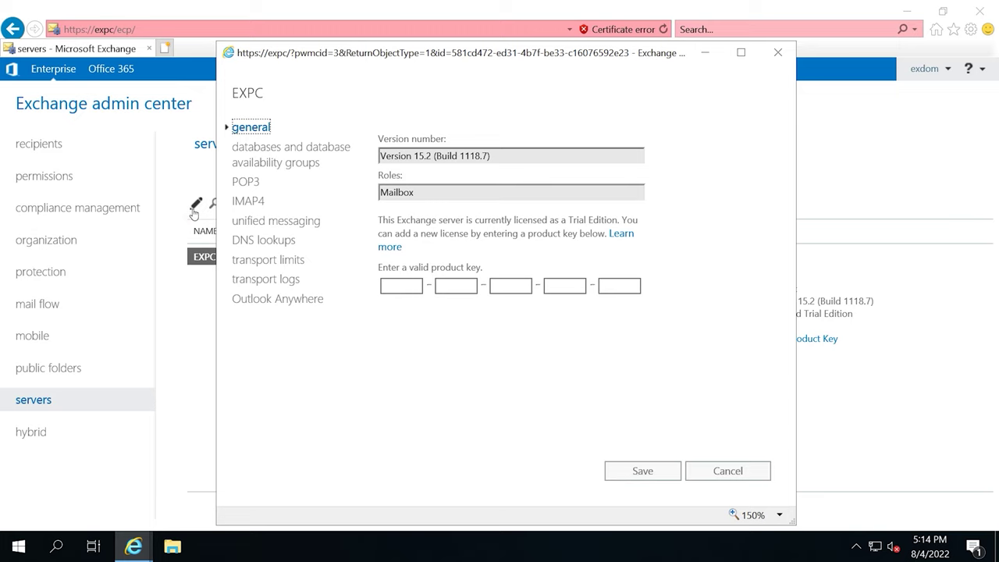
pyautogui.click(288, 305)
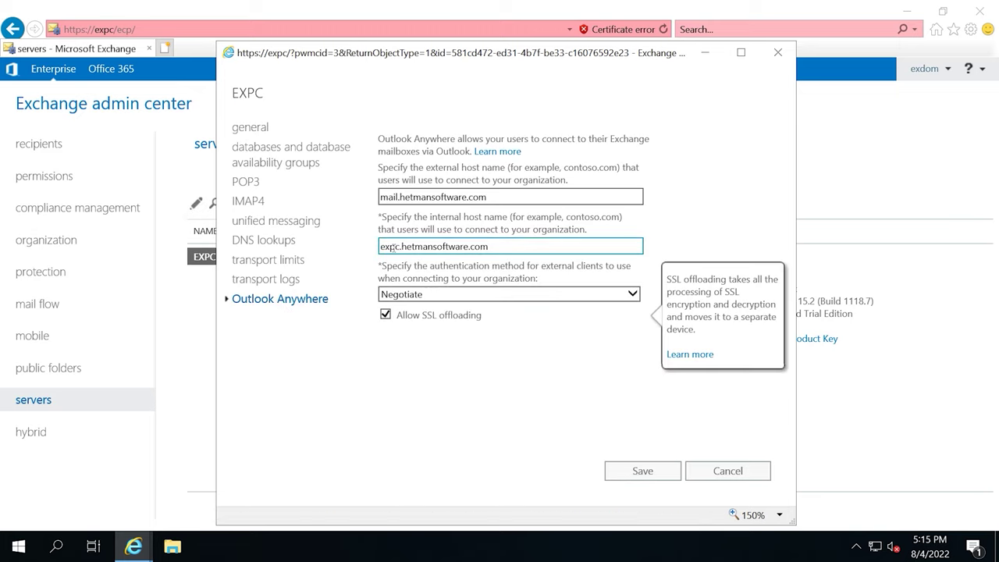
pyautogui.click(500, 196)
pyautogui.moveTo(500, 196); pyautogui.dragTo(374, 201)
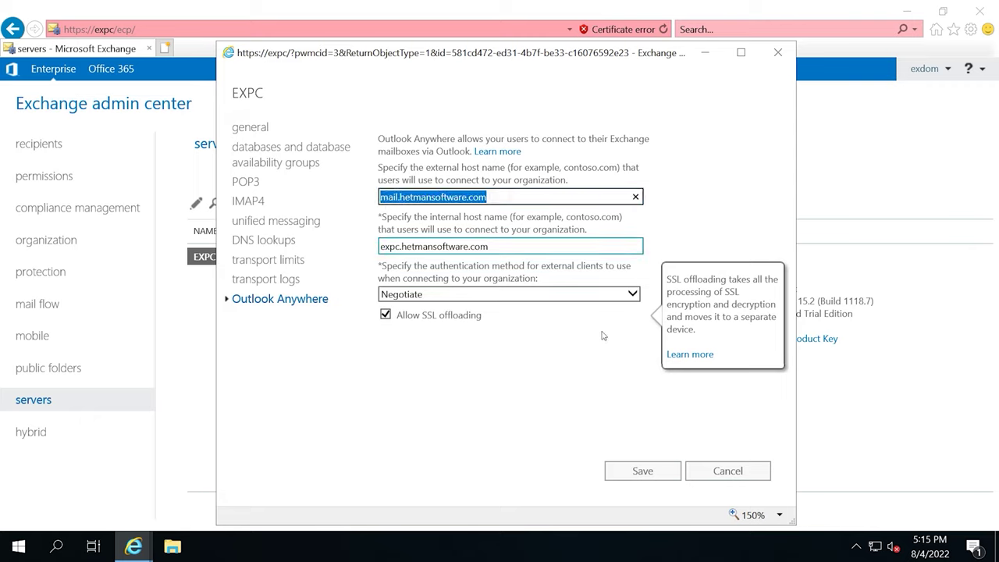
pyautogui.click(645, 472)
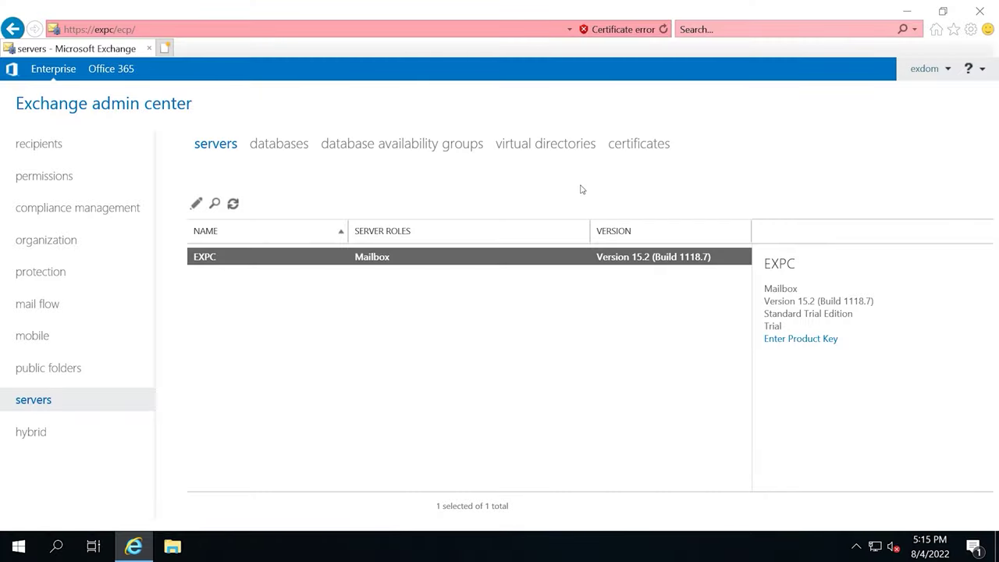
# Configure the external access domain mail.hetmansoftware.com for server EXPC's virtual directories.
pyautogui.click(556, 152)
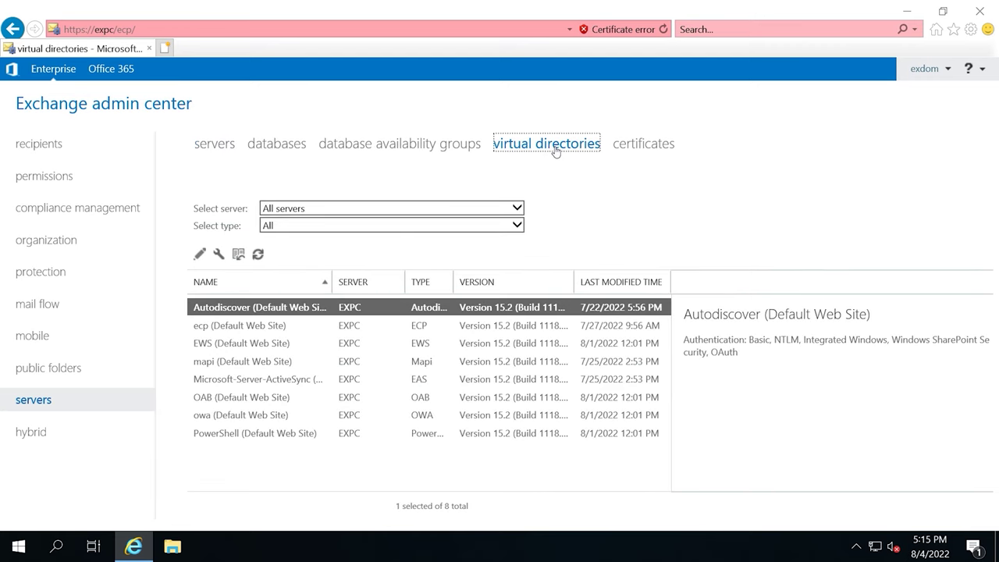
pyautogui.click(219, 255)
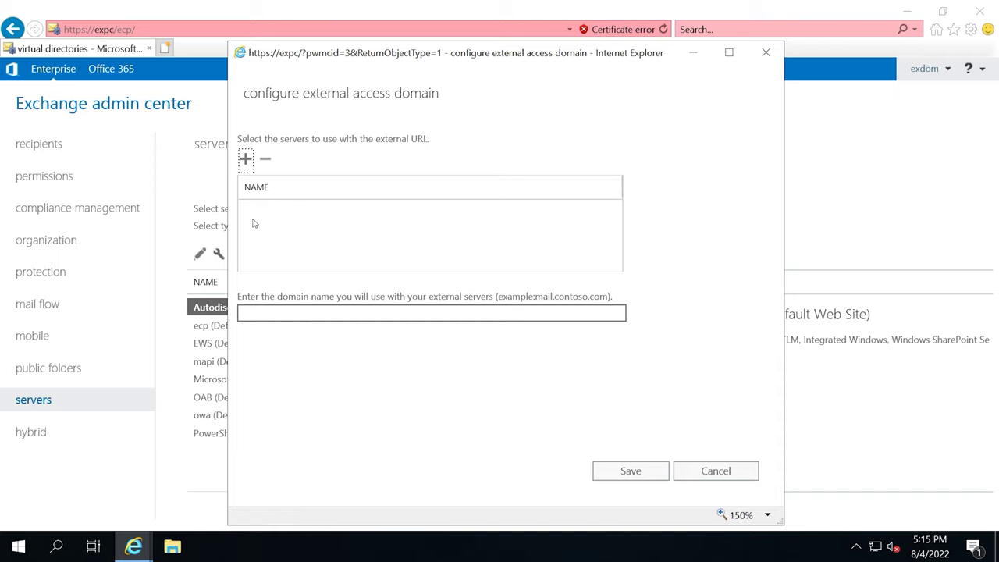
pyautogui.click(246, 160)
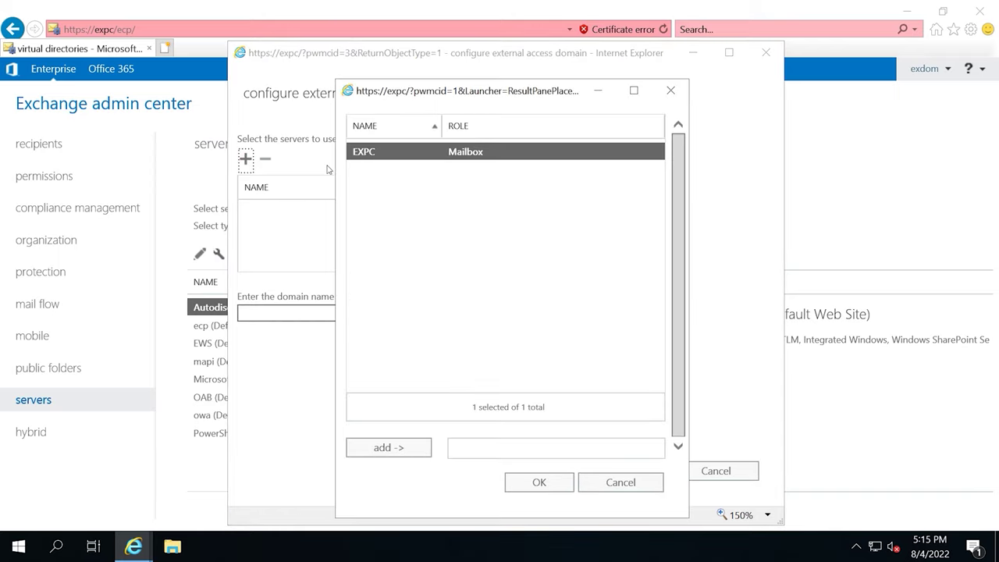
pyautogui.click(516, 482)
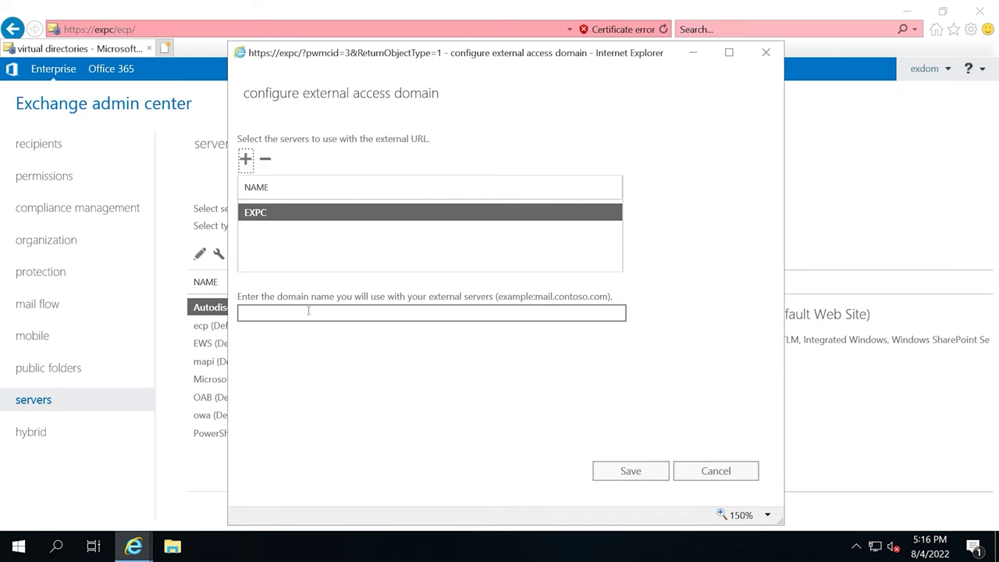
pyautogui.click(251, 313)
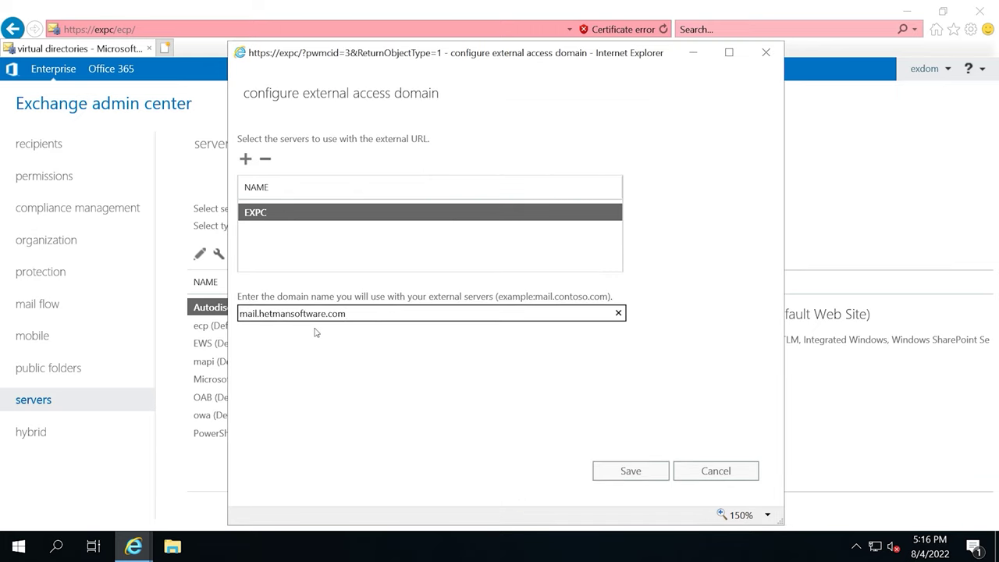
pyautogui.click(634, 473)
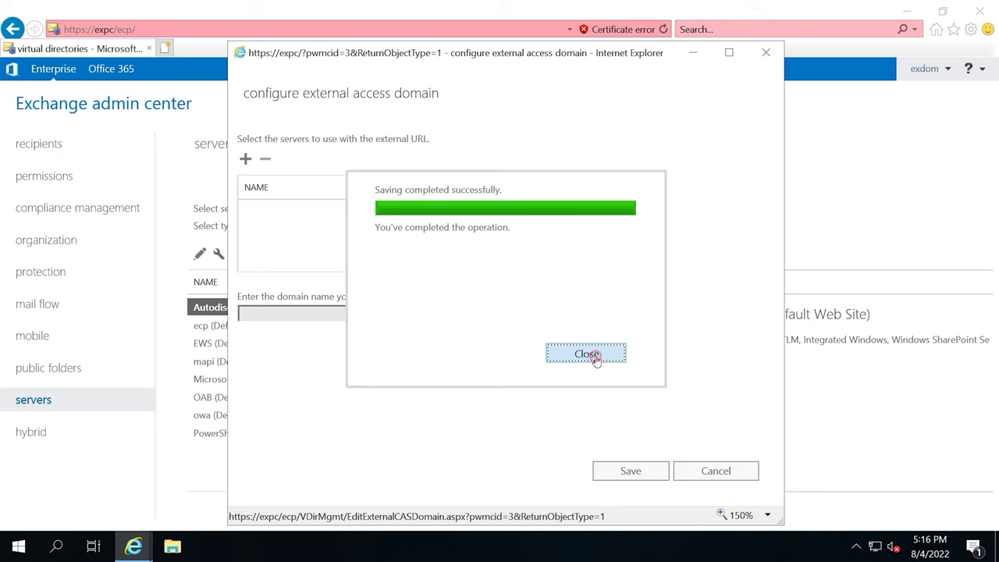
pyautogui.click(595, 356)
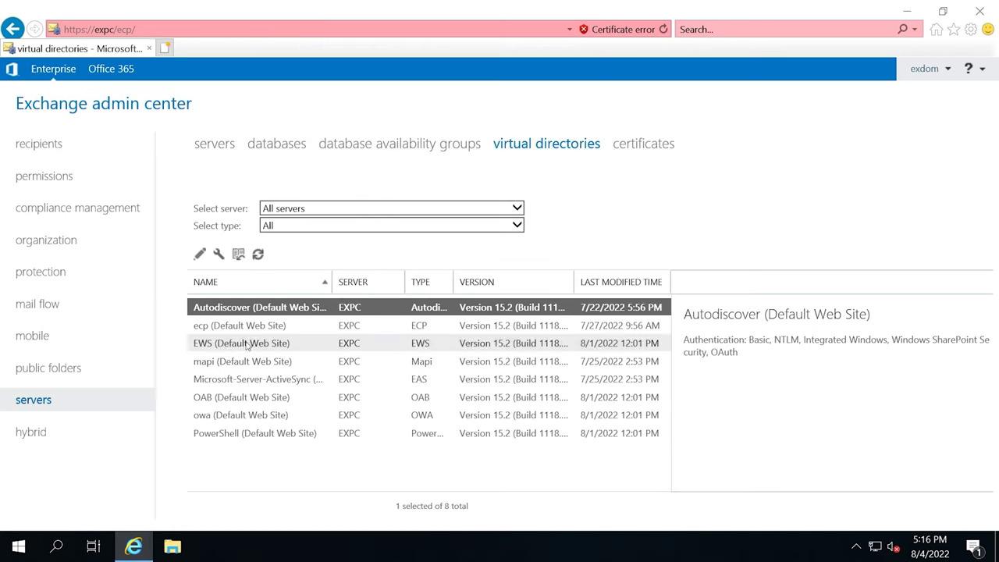
pyautogui.doubleClick(242, 328)
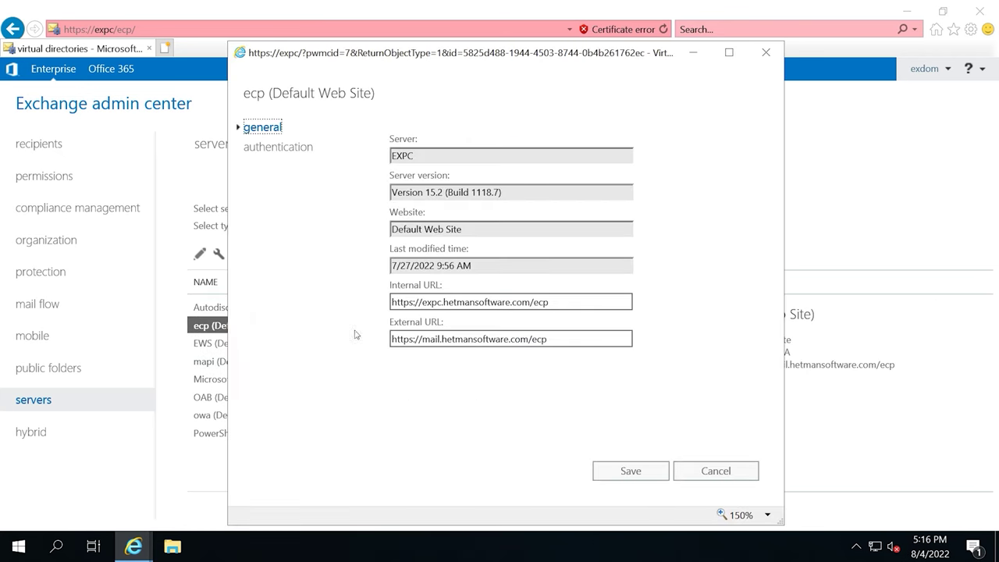
pyautogui.tripleClick(571, 342)
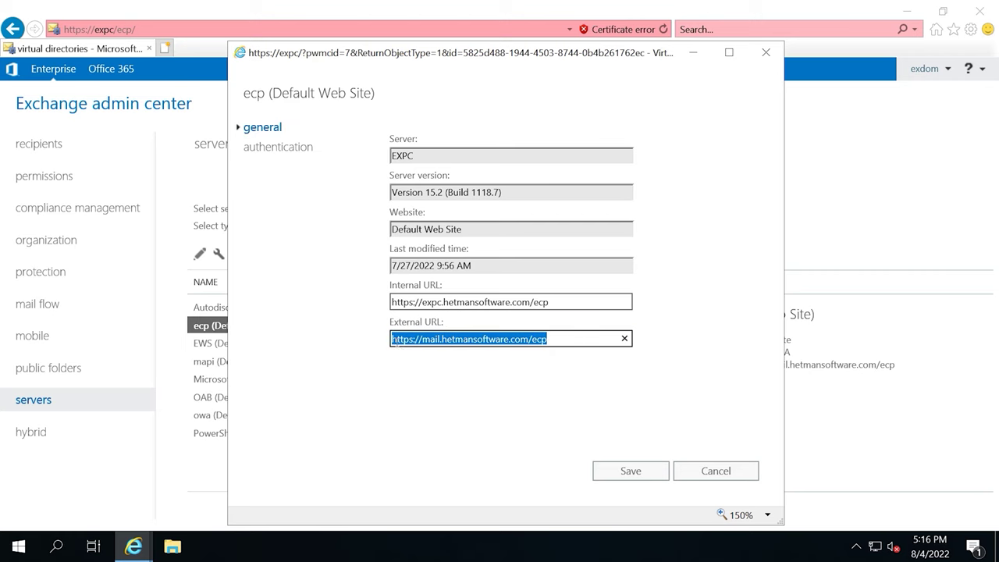
pyautogui.click(713, 470)
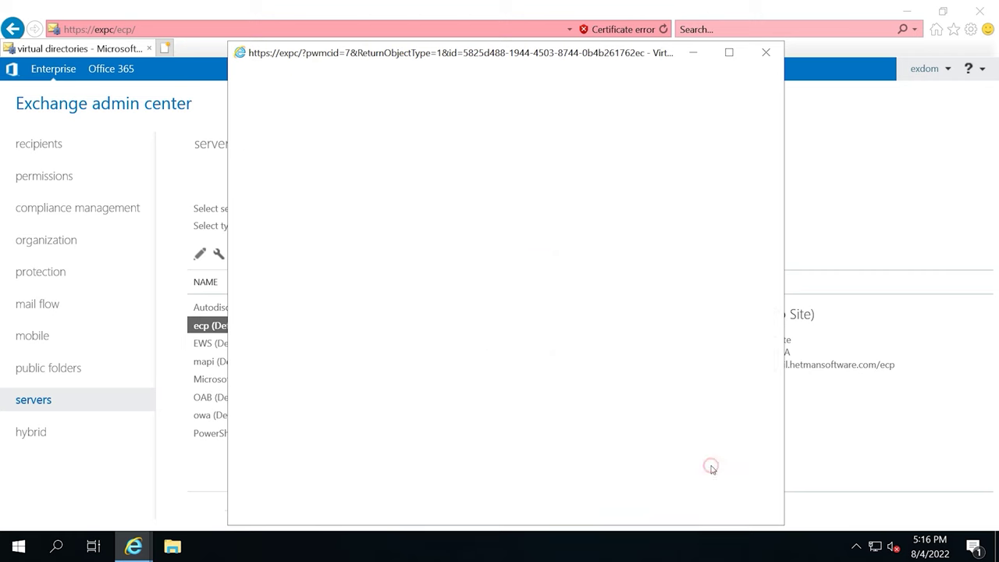
pyautogui.doubleClick(247, 345)
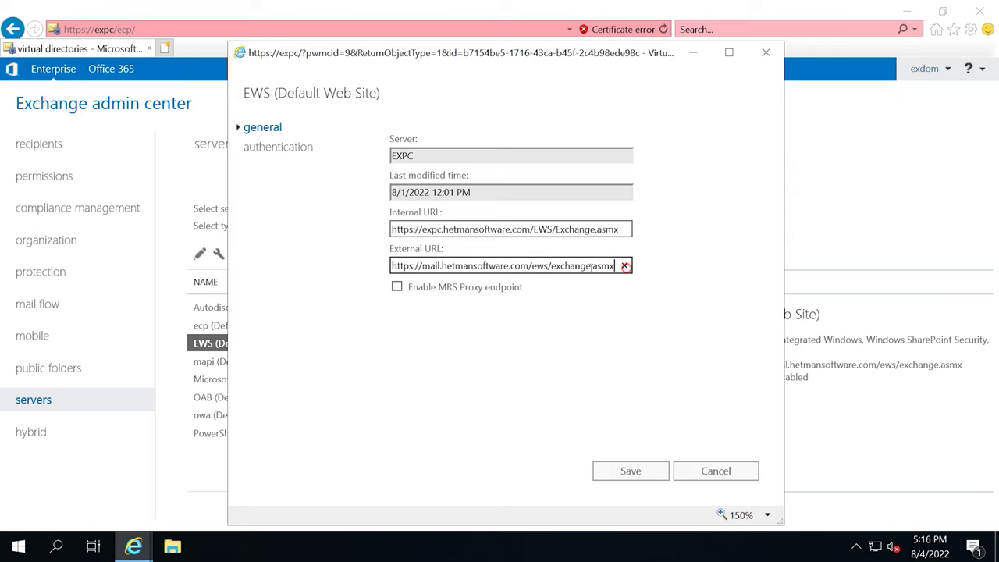
pyautogui.moveTo(617, 266); pyautogui.dragTo(348, 277)
pyautogui.click(705, 470)
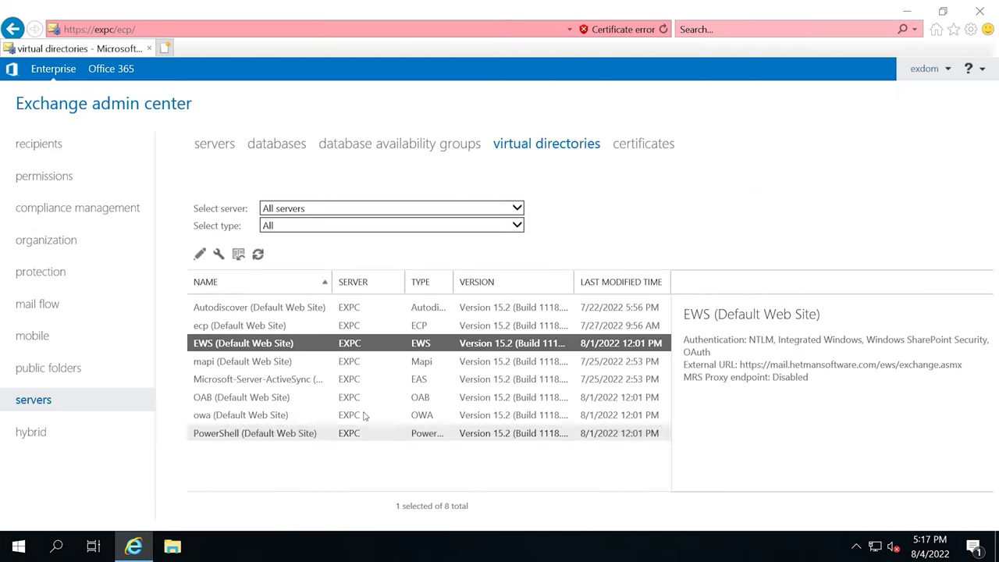
pyautogui.doubleClick(261, 362)
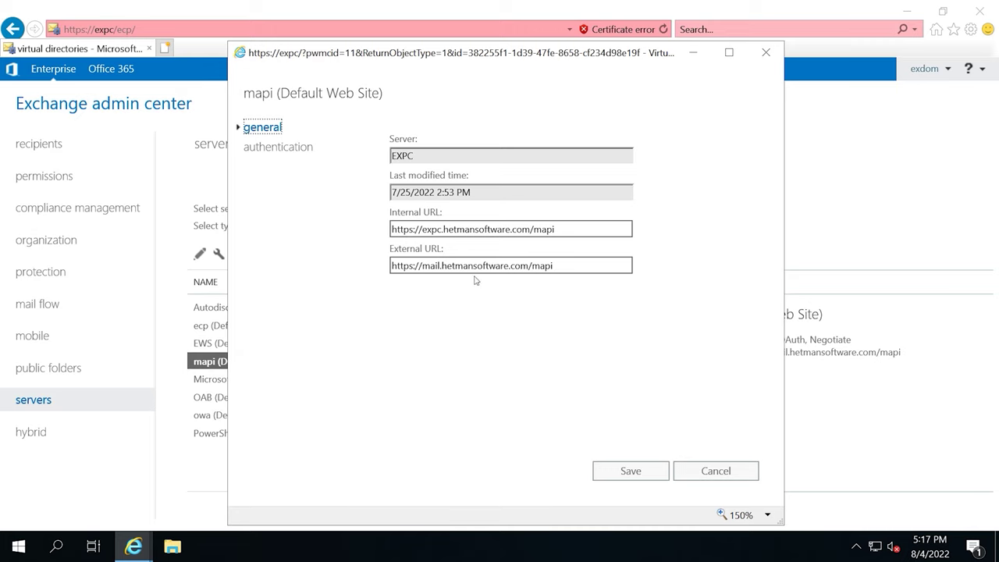
pyautogui.moveTo(560, 266); pyautogui.dragTo(330, 269)
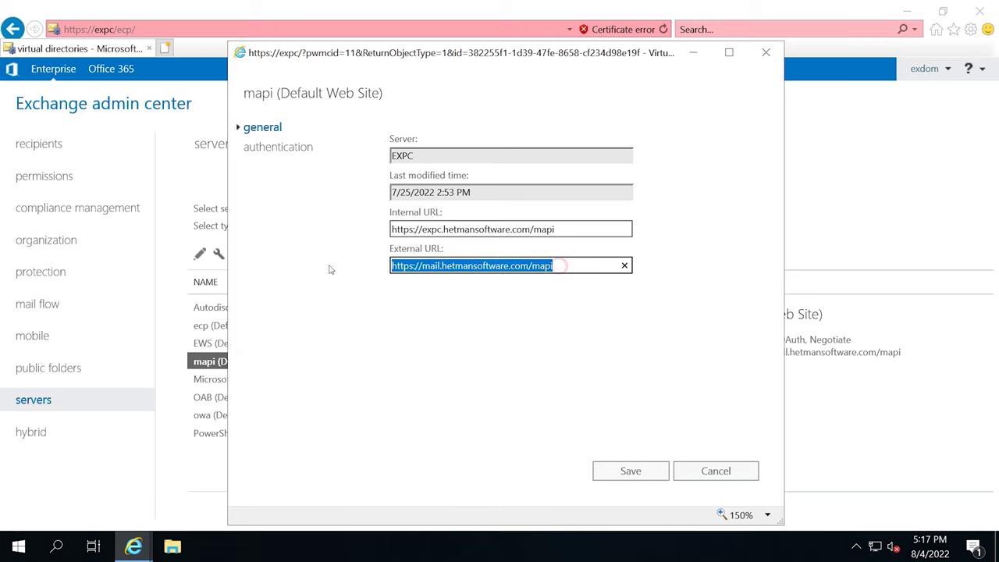
pyautogui.click(710, 474)
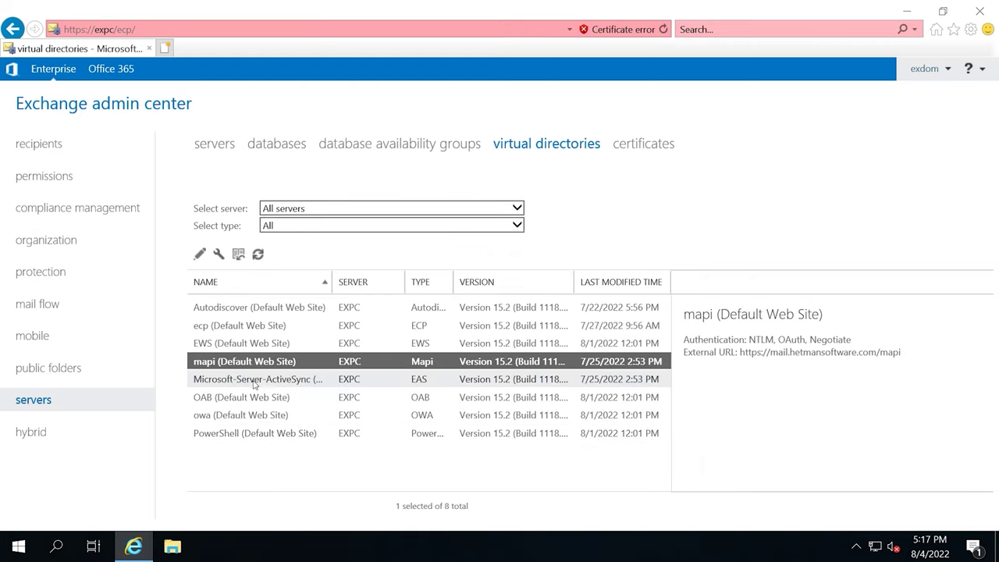
pyautogui.doubleClick(253, 382)
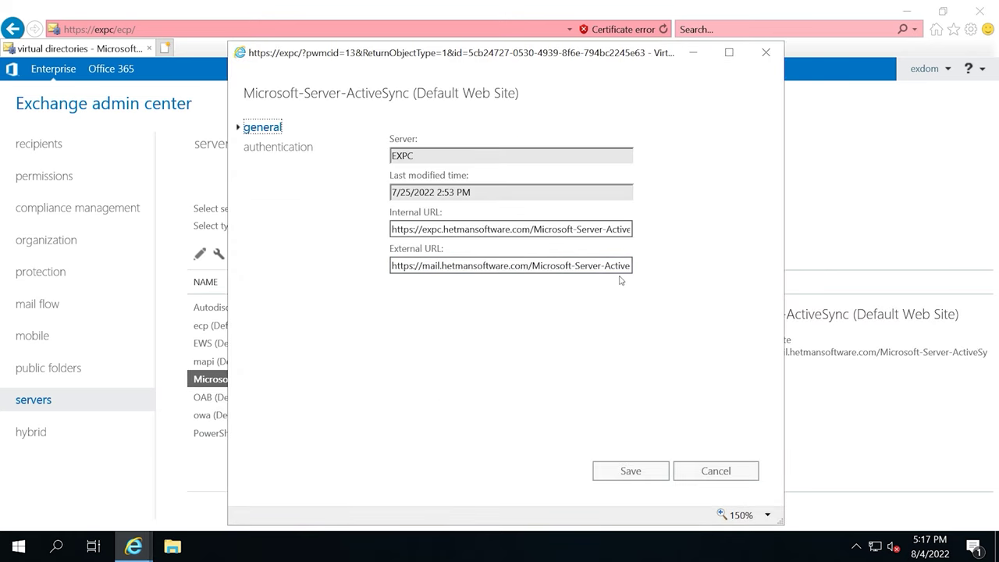
pyautogui.click(716, 470)
pyautogui.click(225, 399)
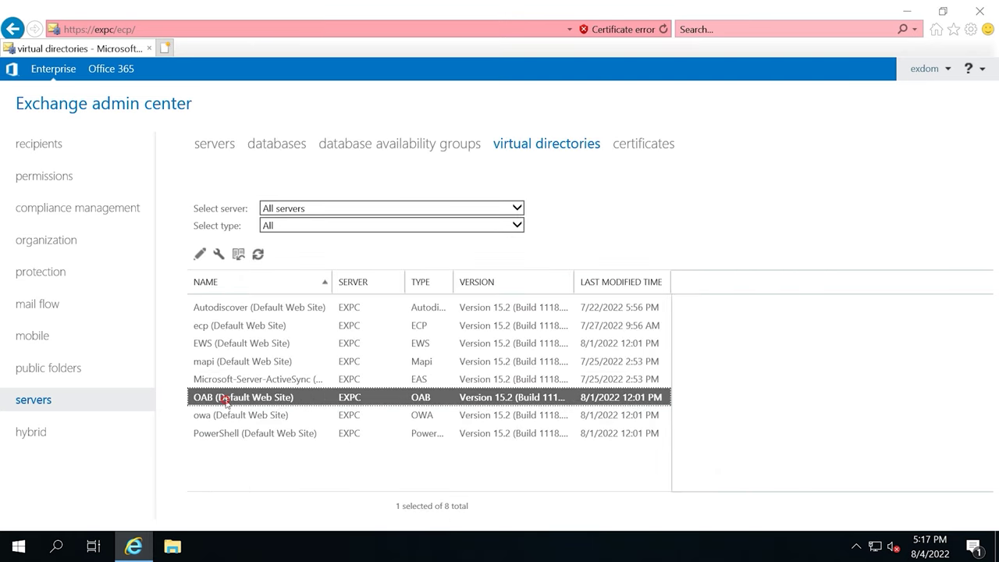
pyautogui.doubleClick(226, 399)
pyautogui.tripleClick(407, 328)
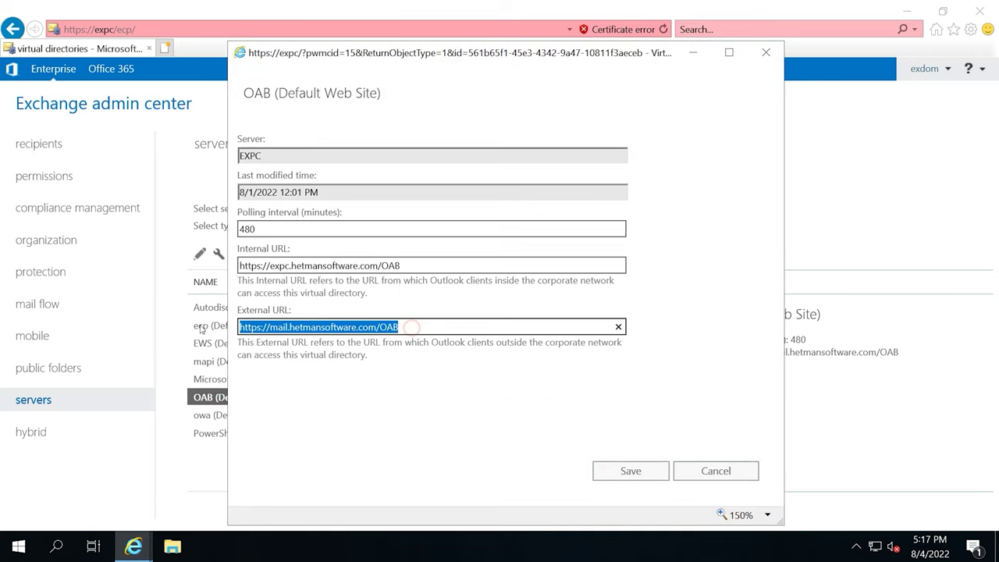
pyautogui.click(702, 471)
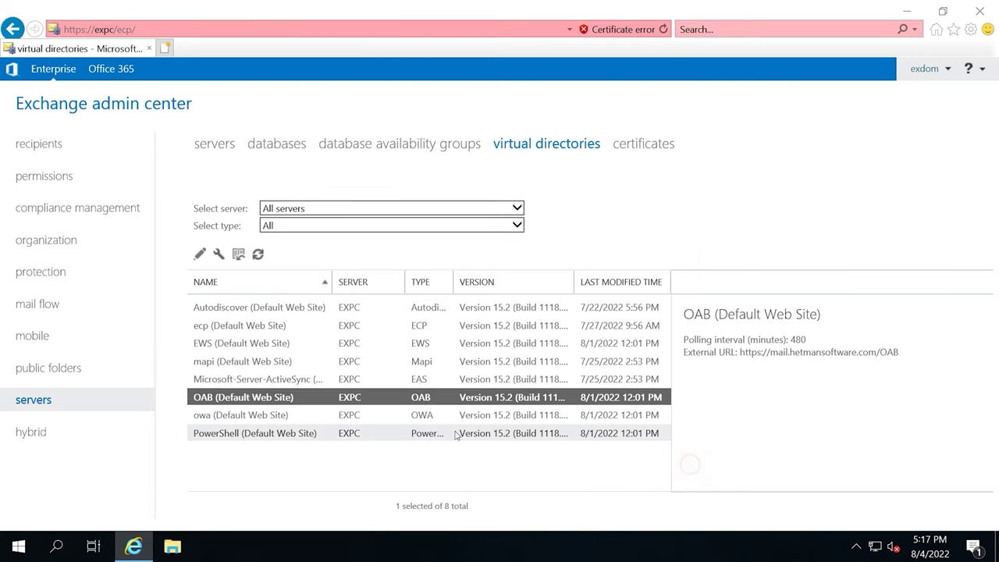
pyautogui.click(219, 416)
pyautogui.doubleClick(218, 415)
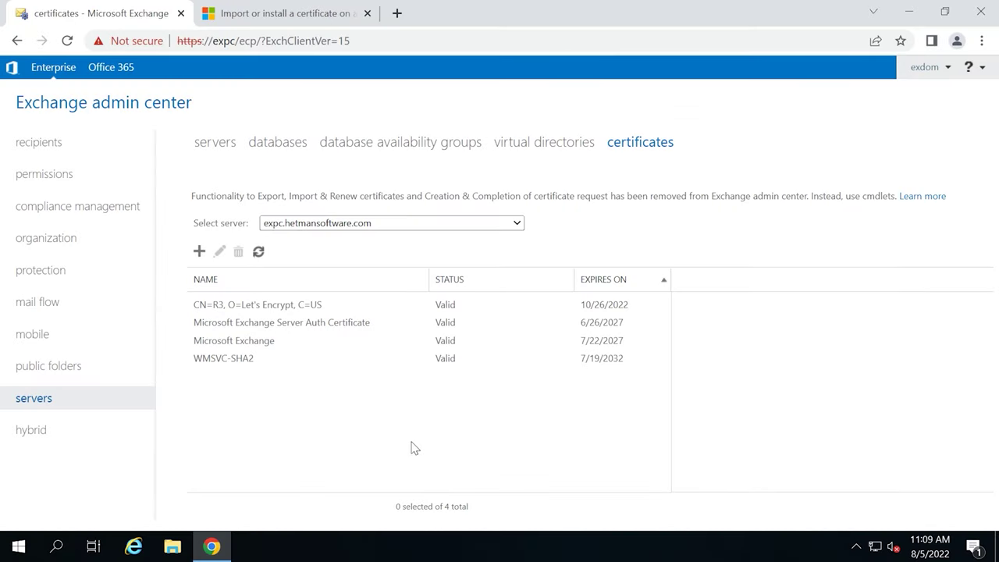
# Show details of the self-signed Microsoft Exchange certificate issued by CN=expc.
pyautogui.click(232, 324)
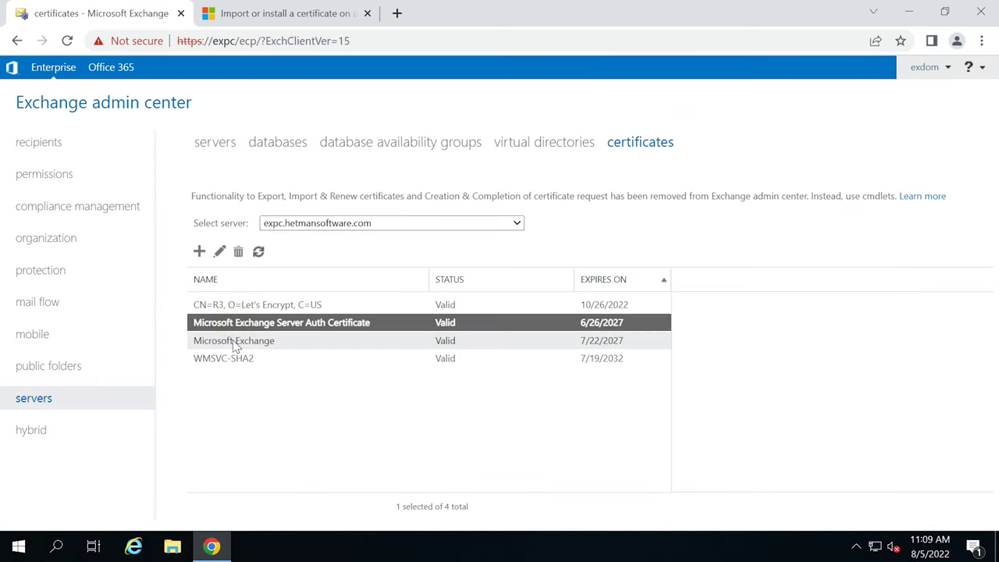
pyautogui.click(234, 342)
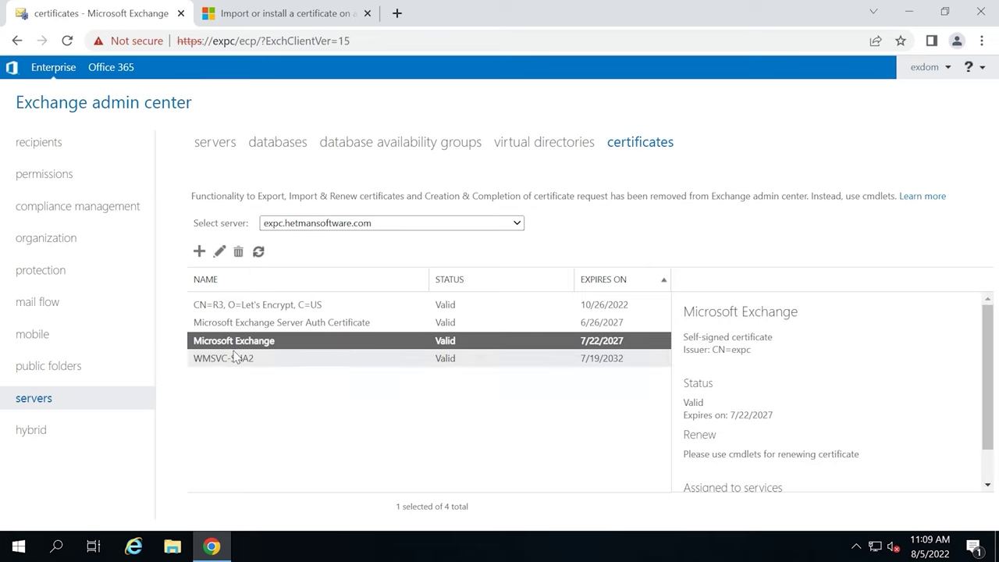